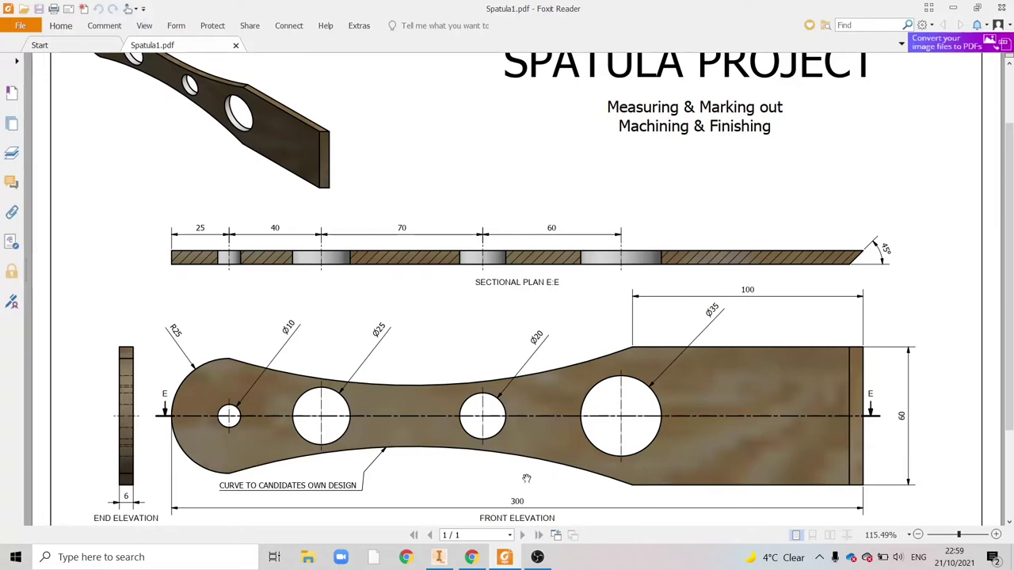
Switch from the spatula drawing in Foxit Reader to Autodesk Inventor's home screen.
click(439, 557)
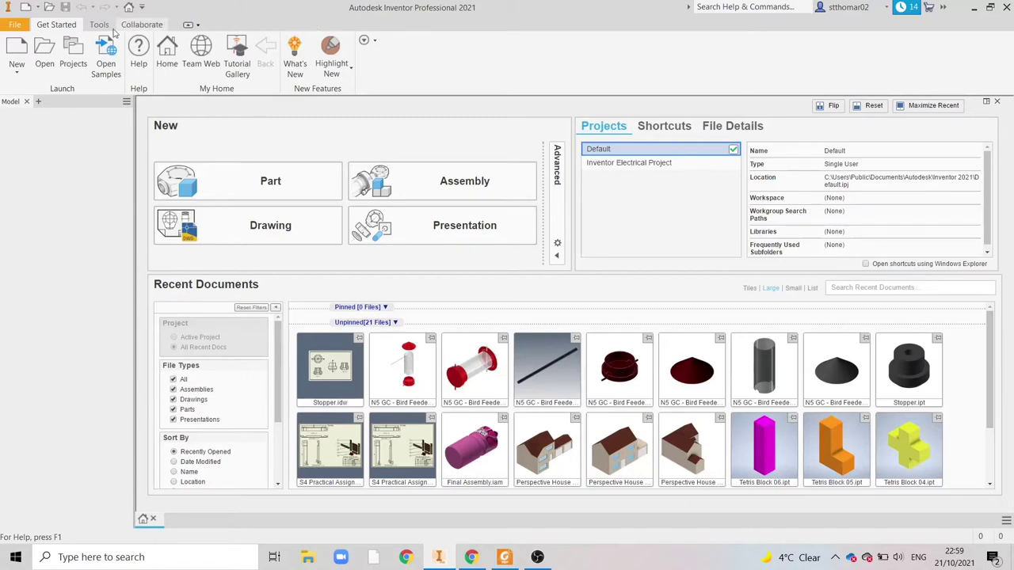
Create a new part from the Metric Standard (mm).ipt template.
click(17, 48)
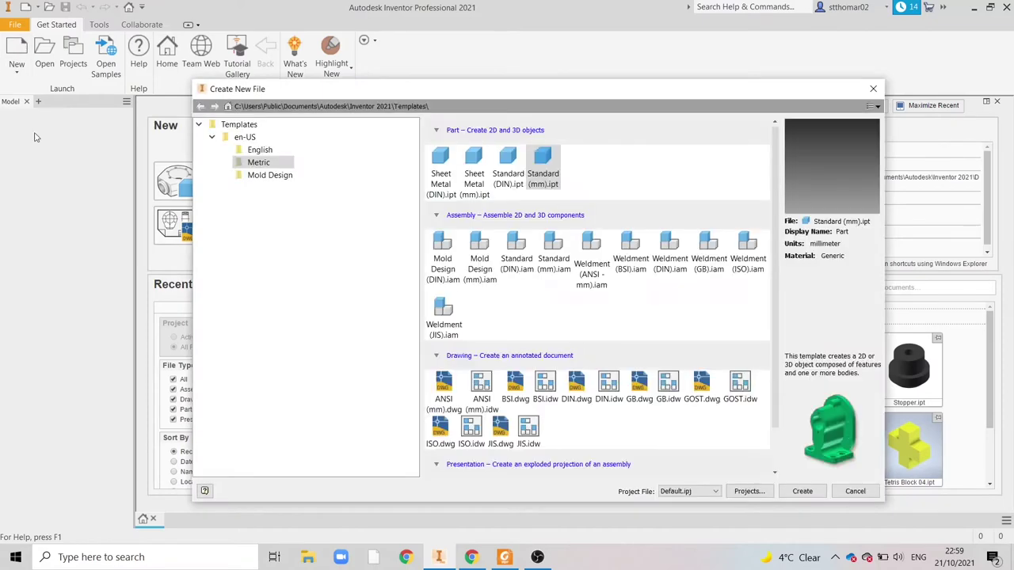
click(542, 165)
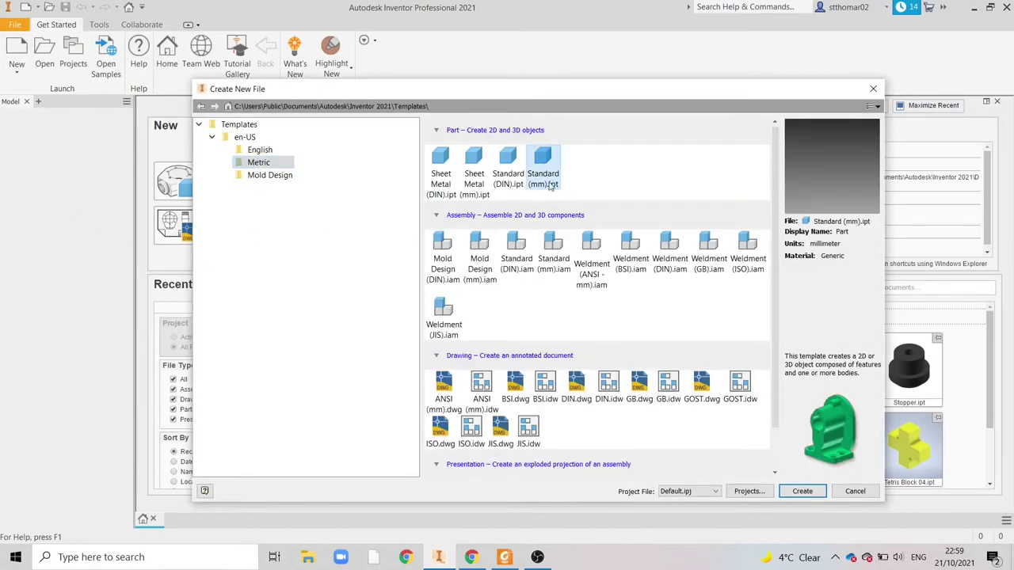
click(802, 491)
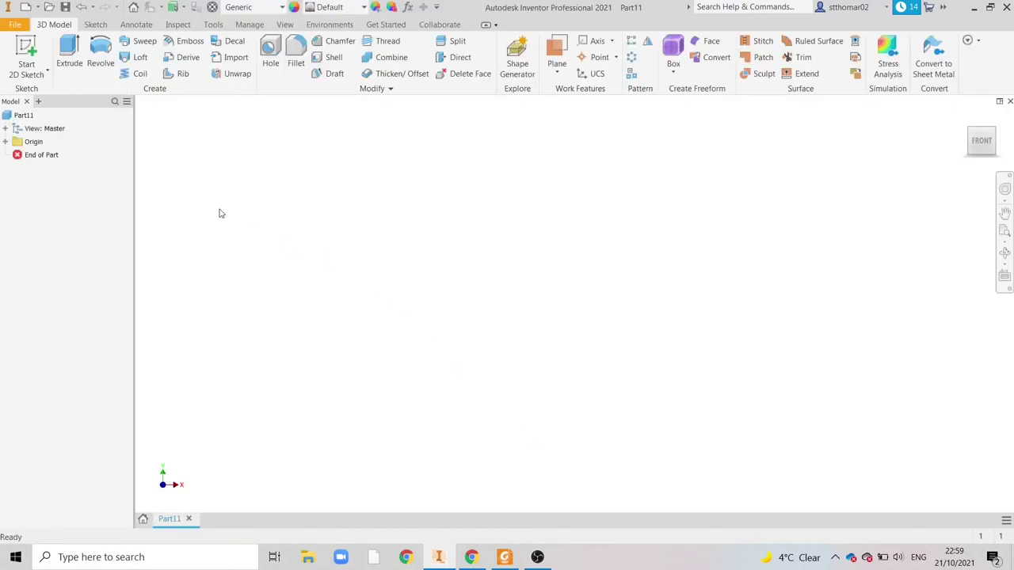
Start a 2D sketch on the XY Plane.
click(27, 49)
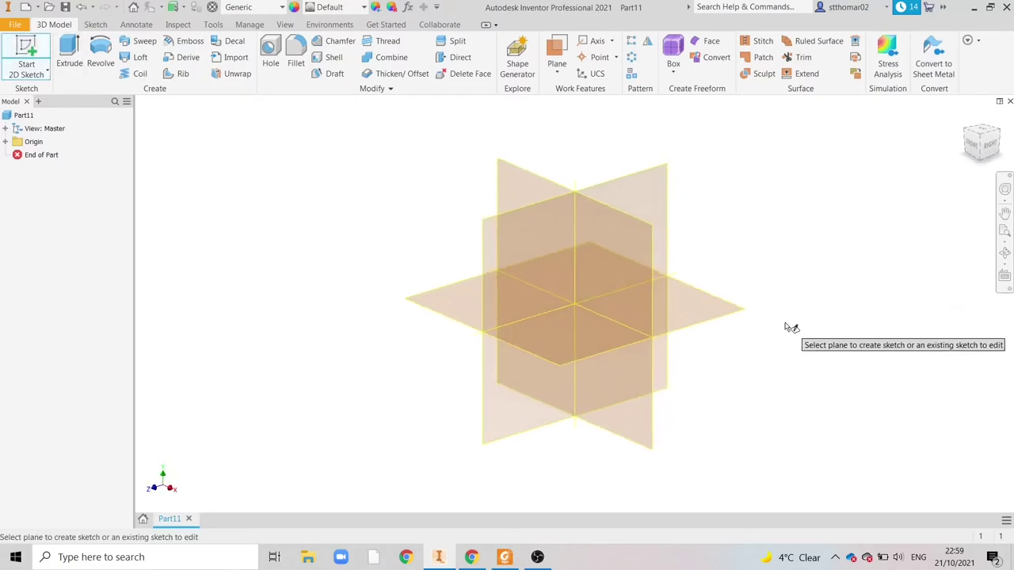
click(972, 146)
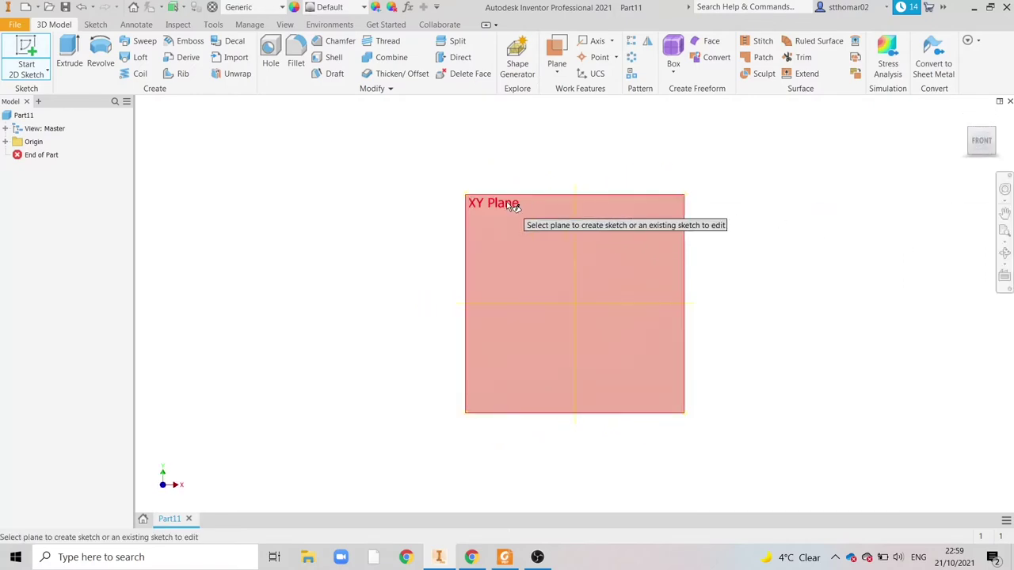
click(513, 206)
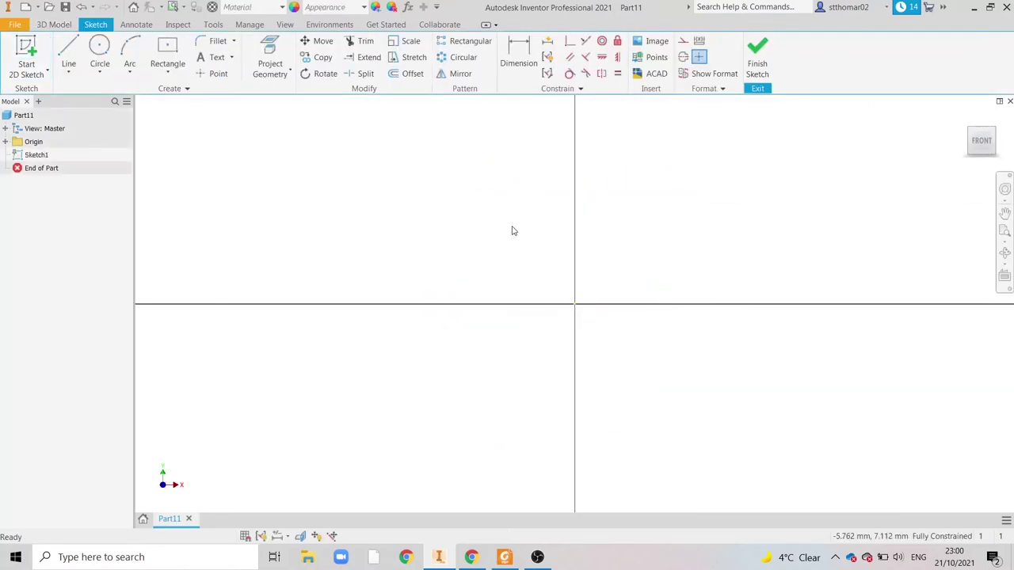
After checking the drawing, sketch a two-point centre rectangle centred on the origin.
click(503, 557)
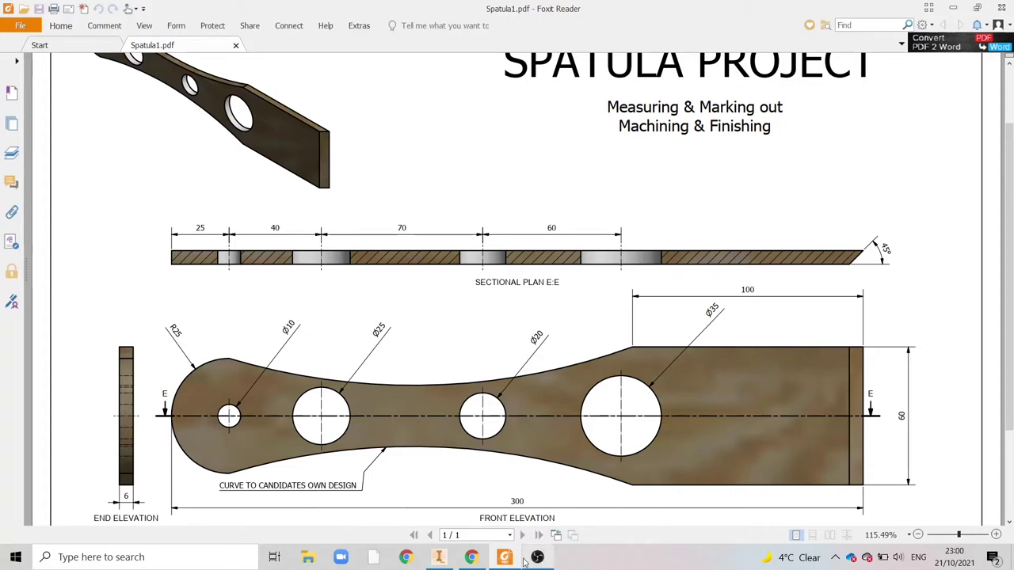
click(437, 557)
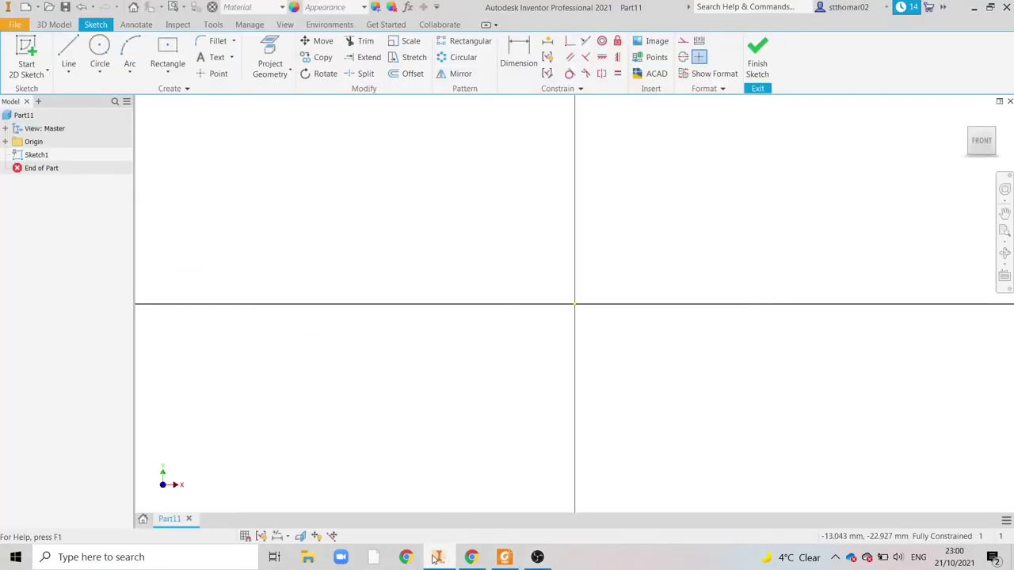
click(181, 69)
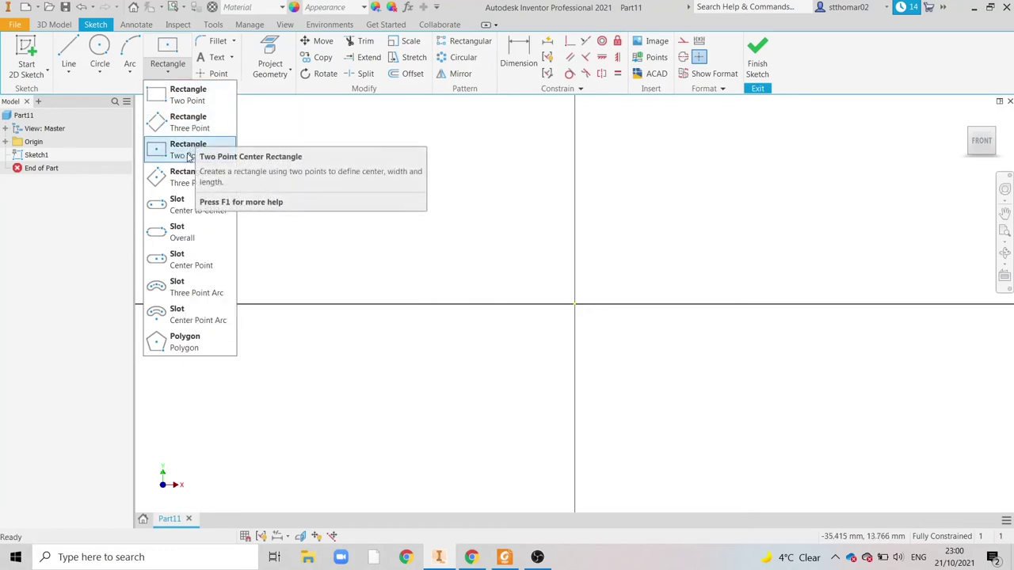
click(190, 156)
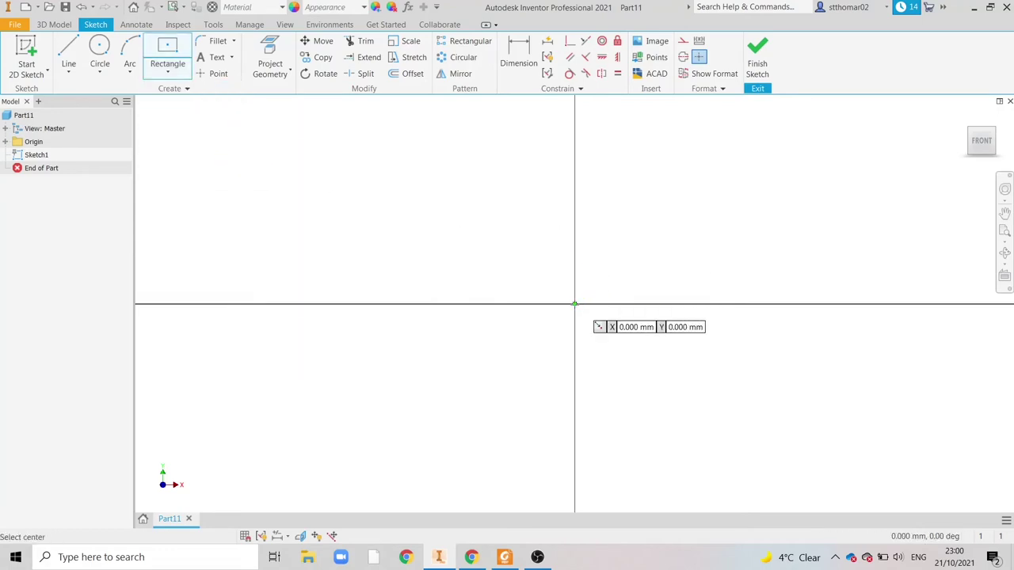
click(575, 303)
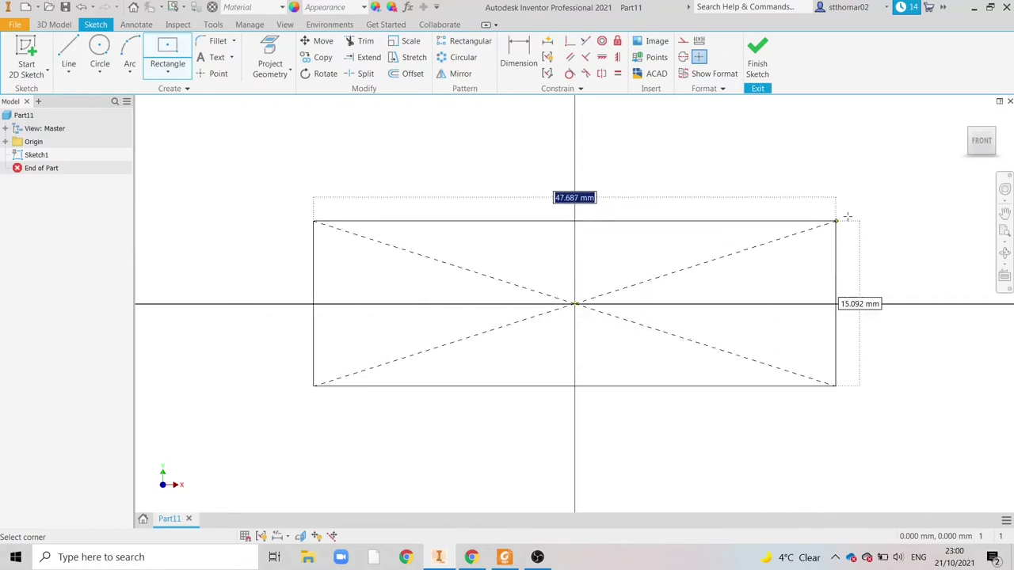
scroll(869, 212, up, 2)
scroll(870, 211, down, 2)
click(895, 217)
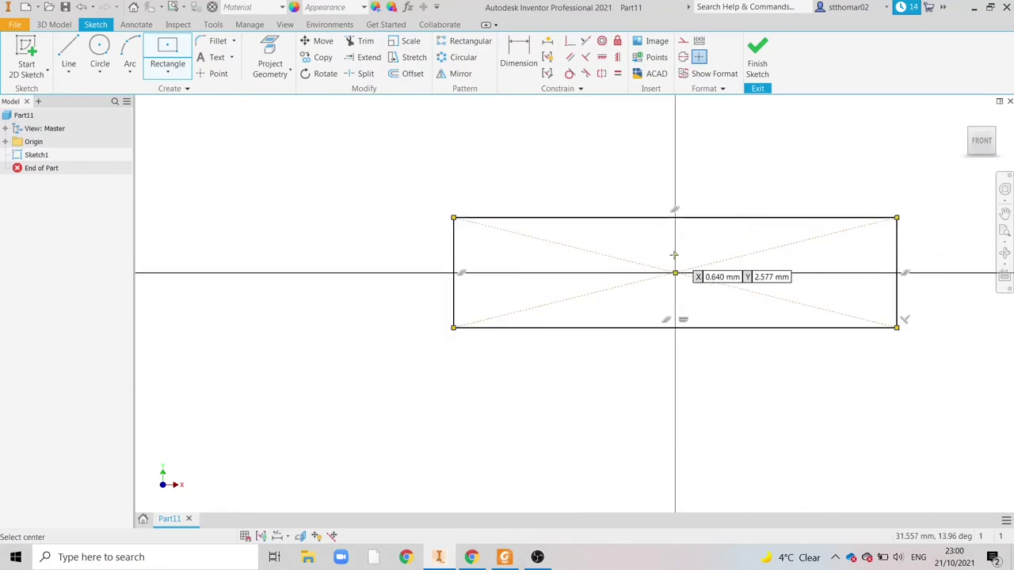
Dimension the rectangle's top edge to 300 and its left edge to 60.
click(513, 61)
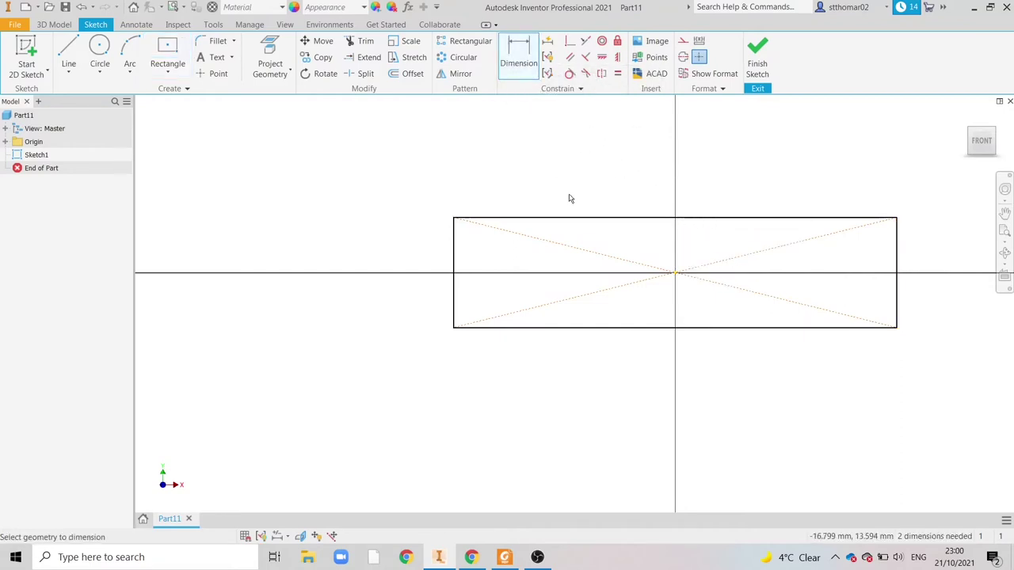
click(593, 218)
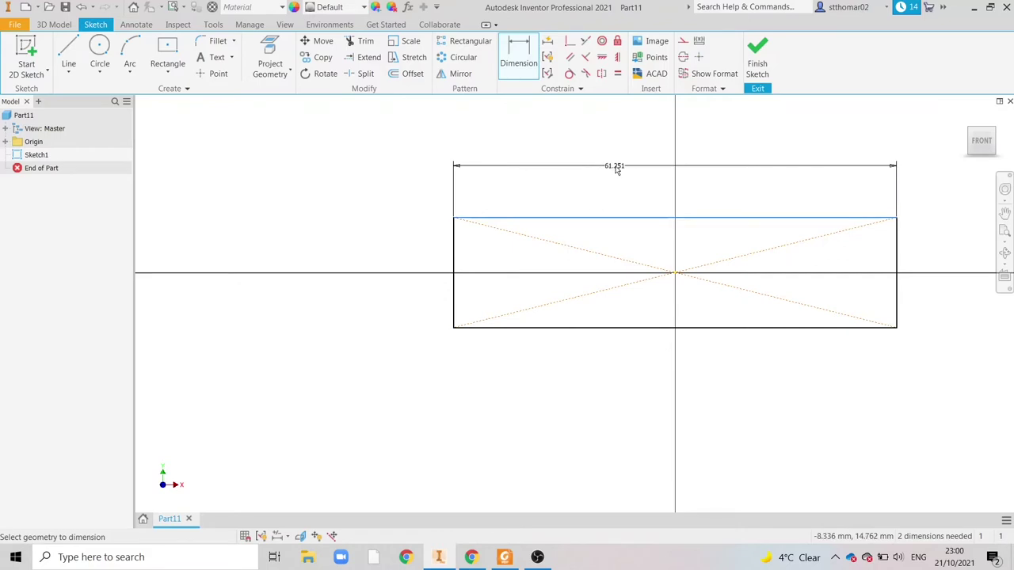
click(624, 161)
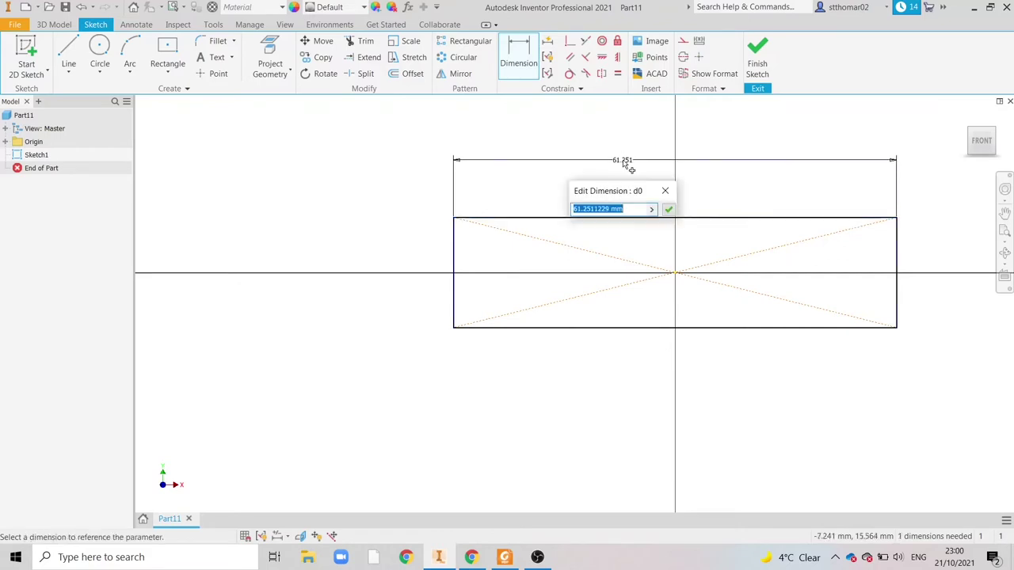
text(30)
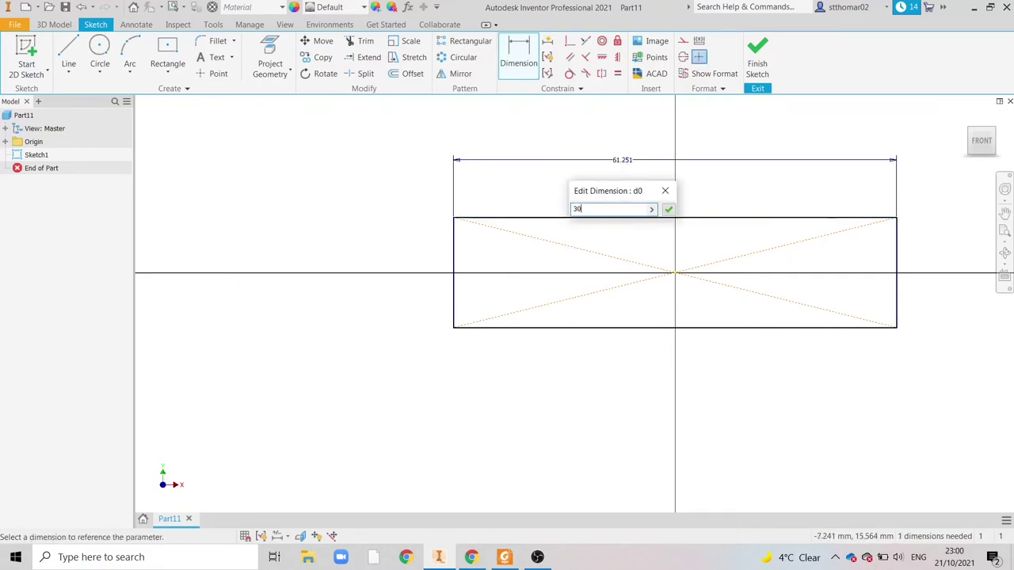
text(0)
key(Return)
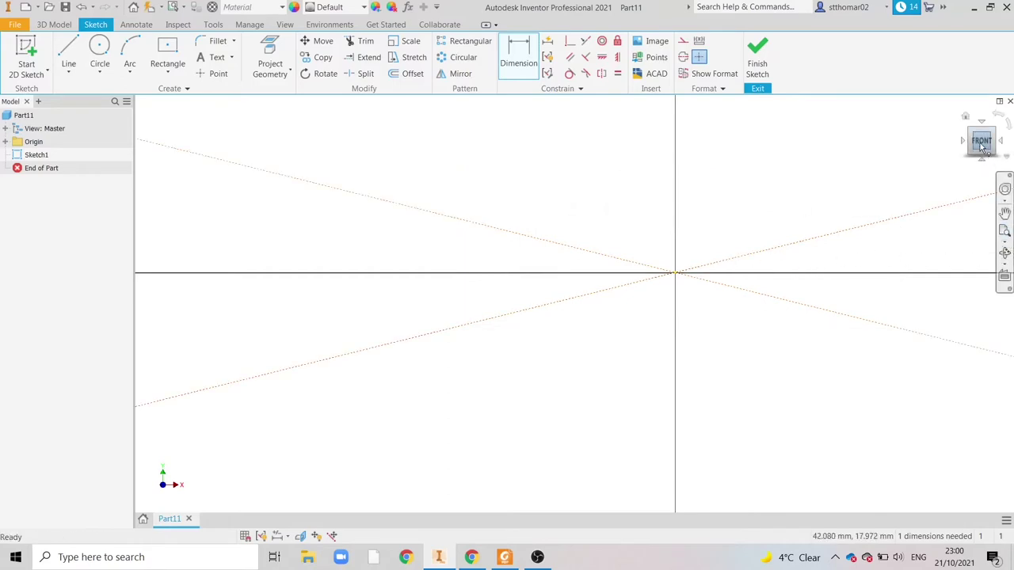
click(1004, 231)
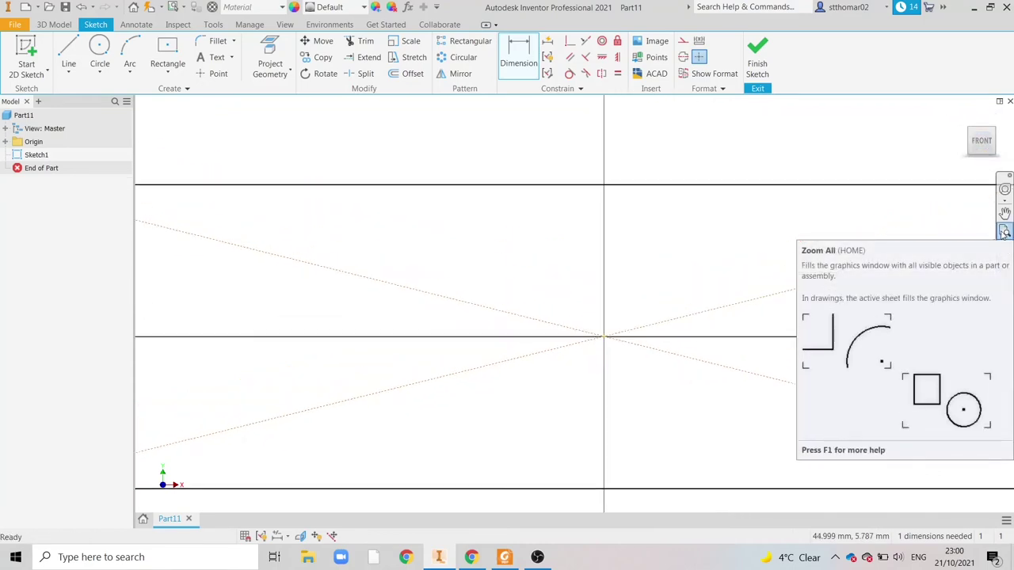
click(509, 55)
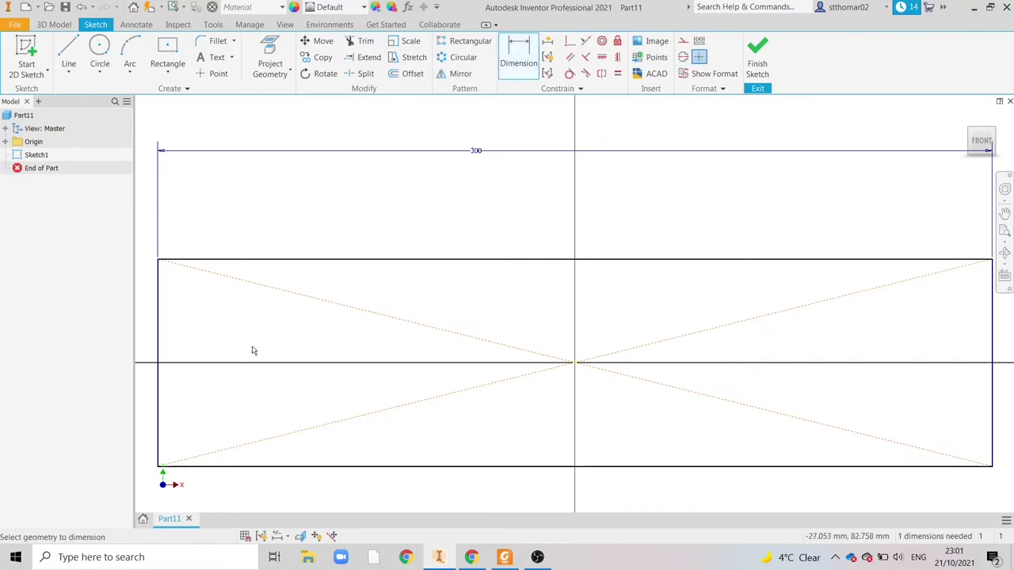
click(159, 339)
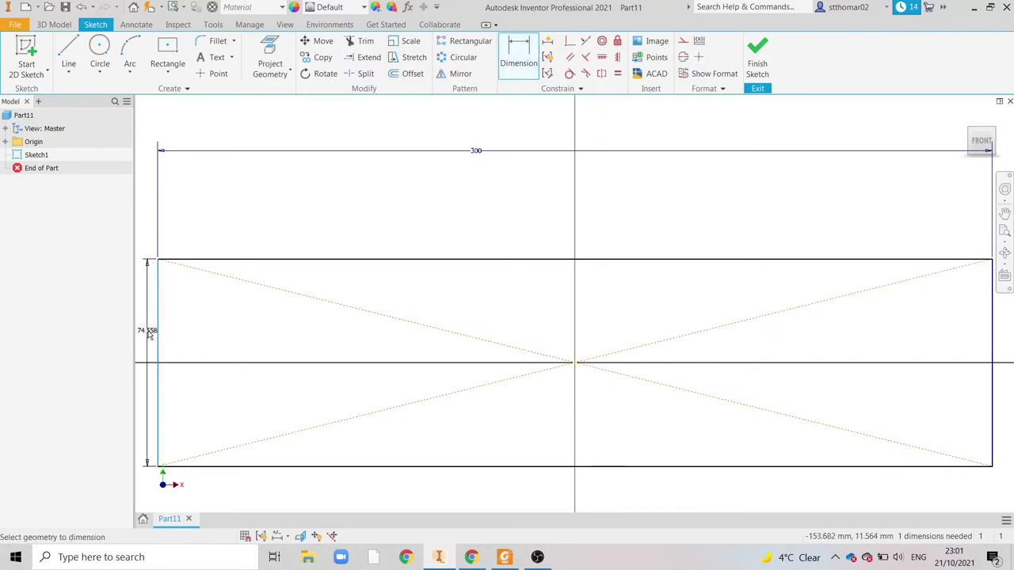
click(149, 335)
text(60)
key(Return)
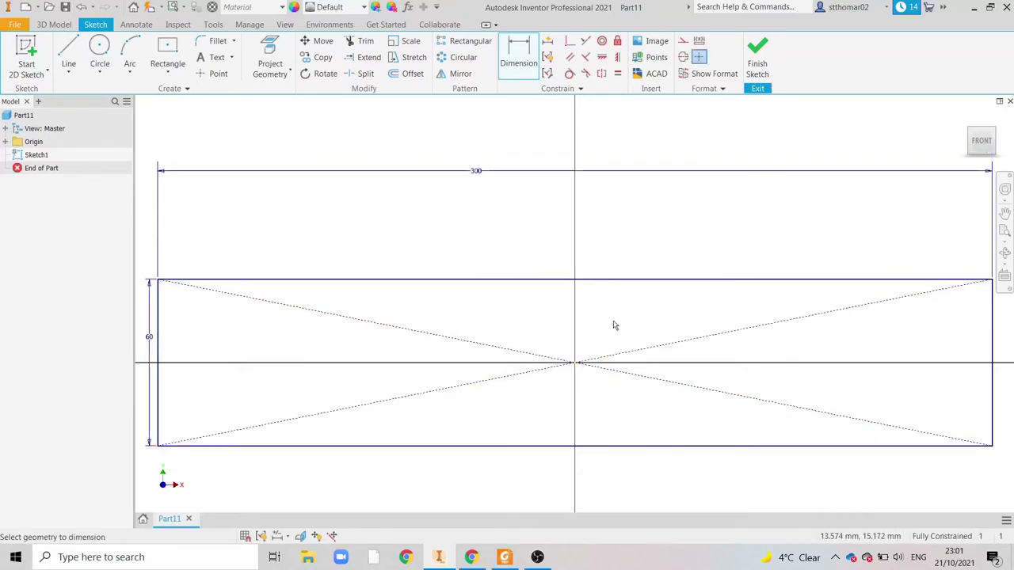
Finish Sketch1, view the 300 × 60 profile isometrically and from the front, and recheck the drawing.
click(760, 63)
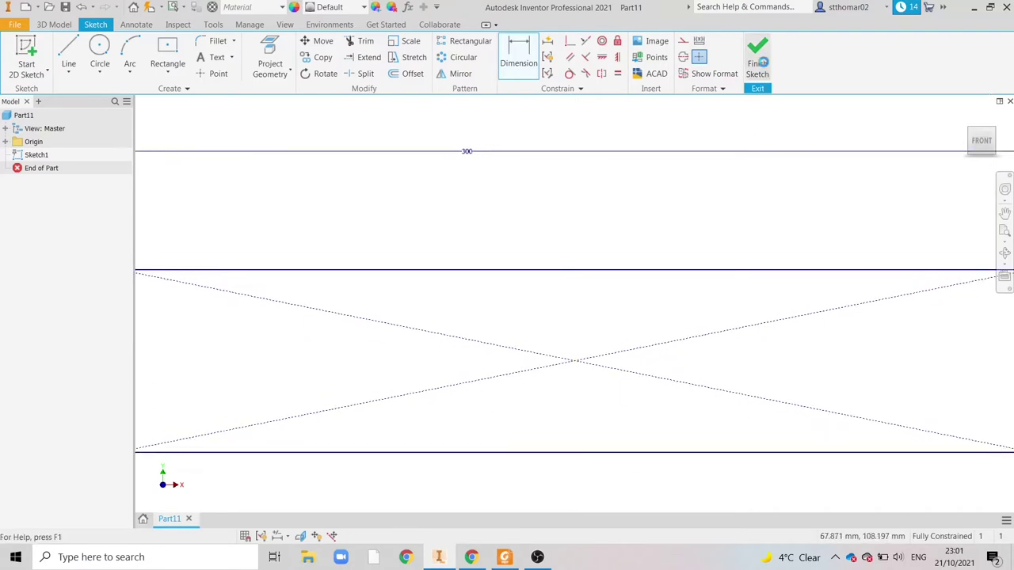
click(997, 136)
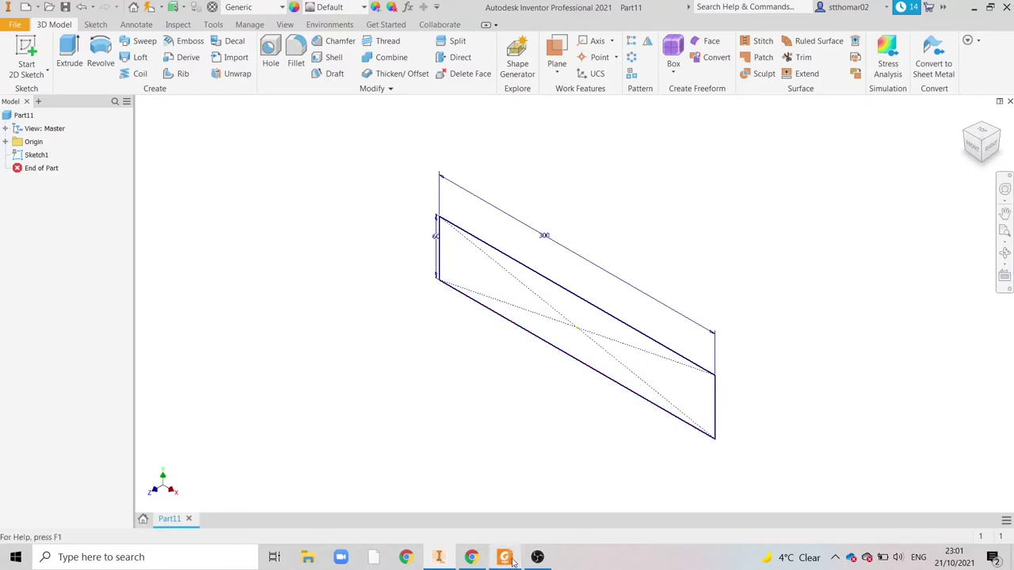
click(976, 148)
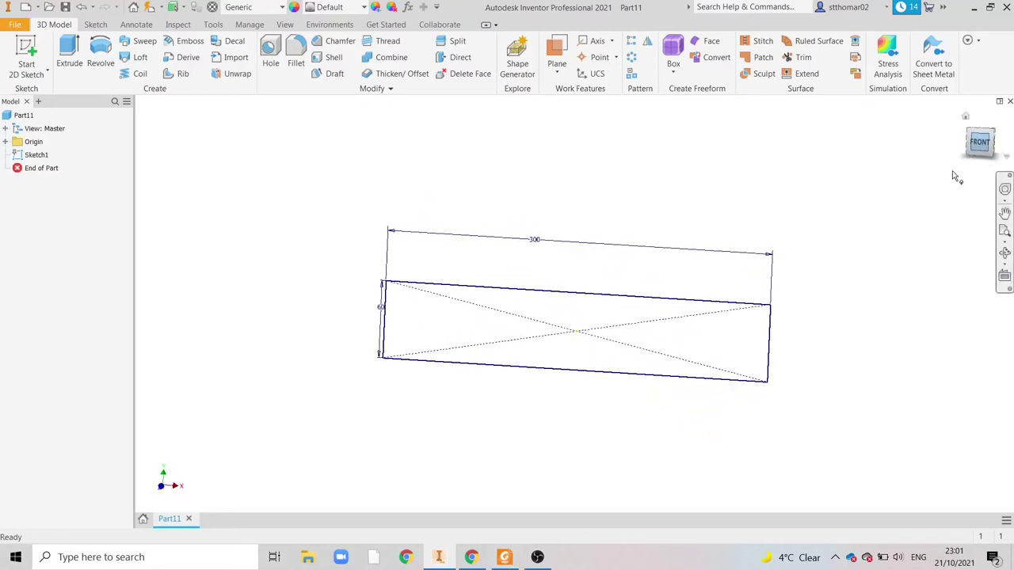
click(505, 558)
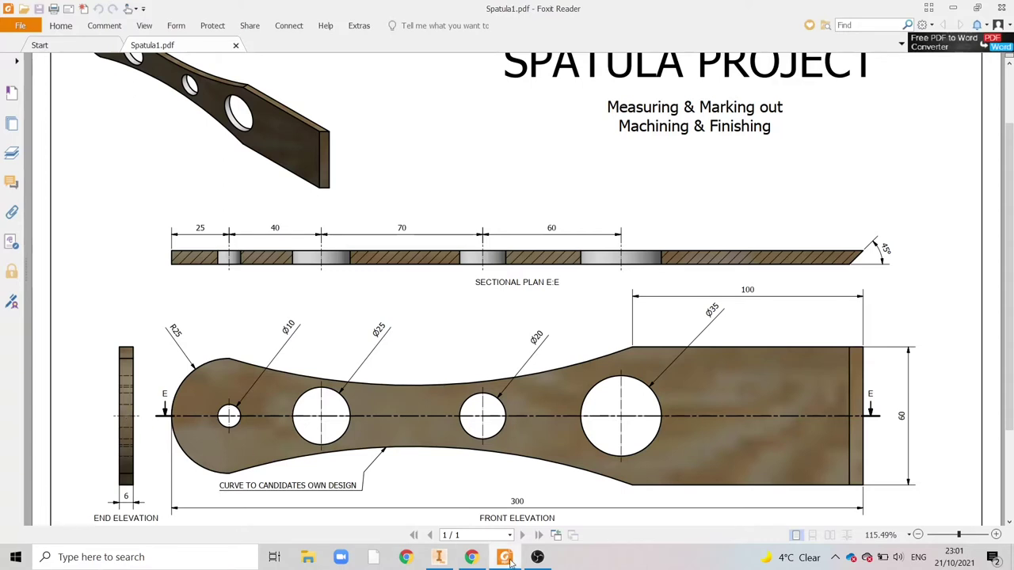
click(440, 561)
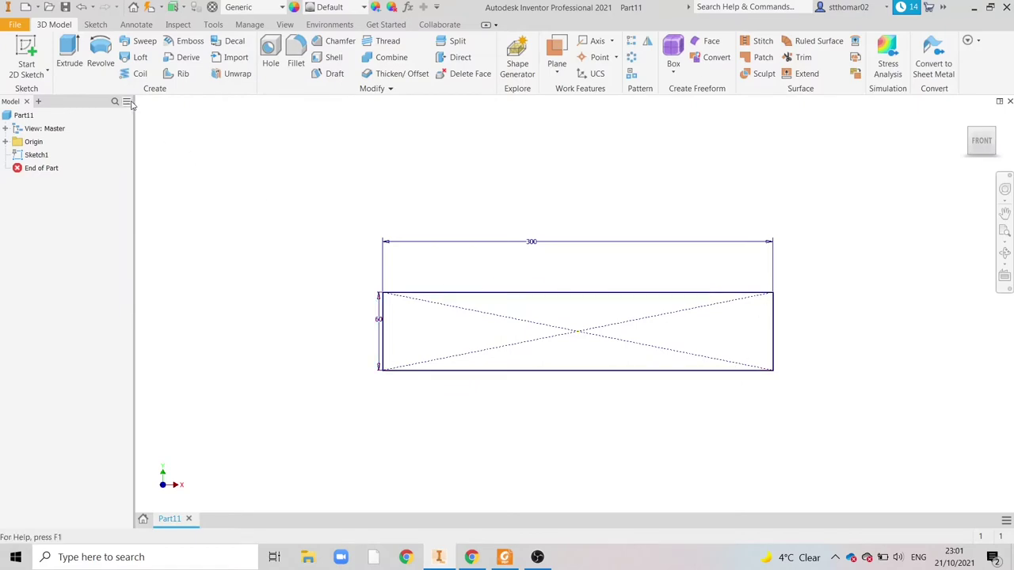
Extrude the rectangle 6 mm symmetrically into a solid plate.
click(70, 62)
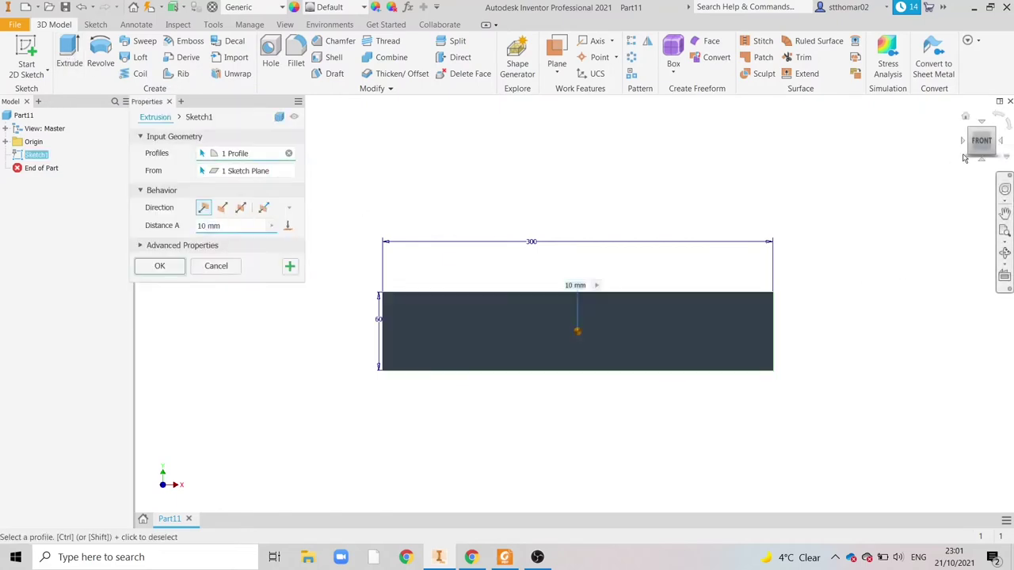
drag(980, 144, 976, 151)
click(965, 115)
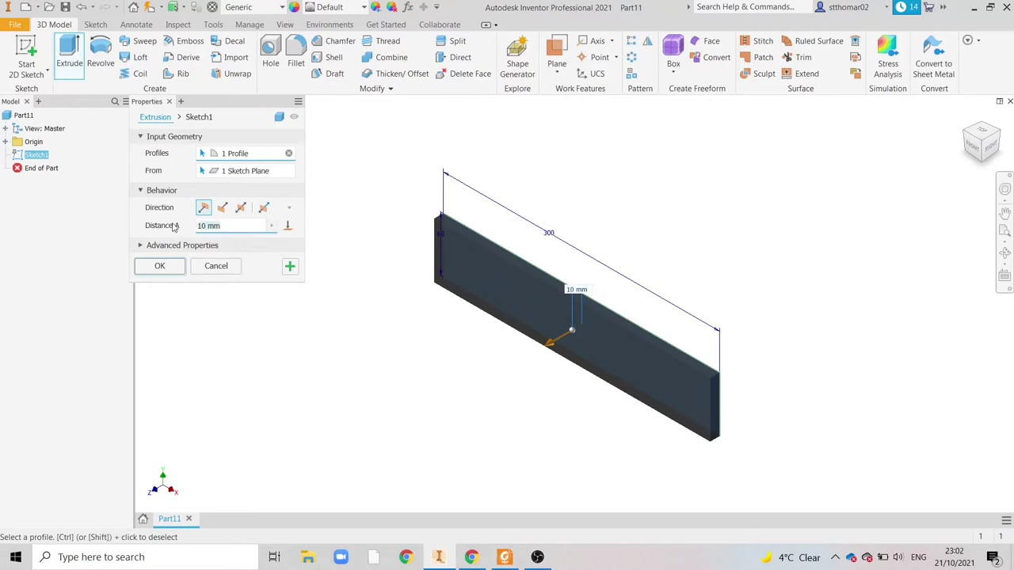
text(6)
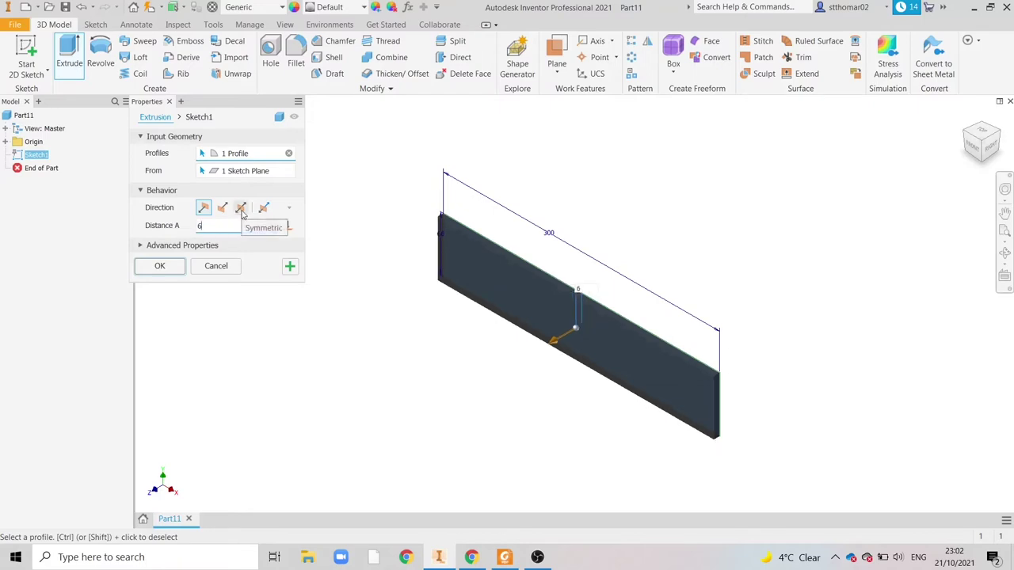
click(242, 210)
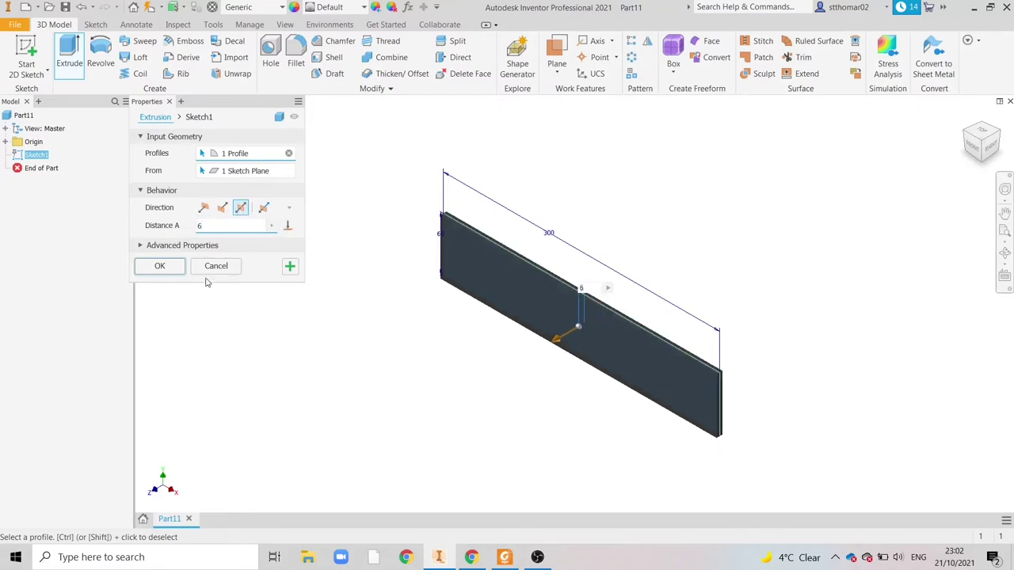
click(173, 272)
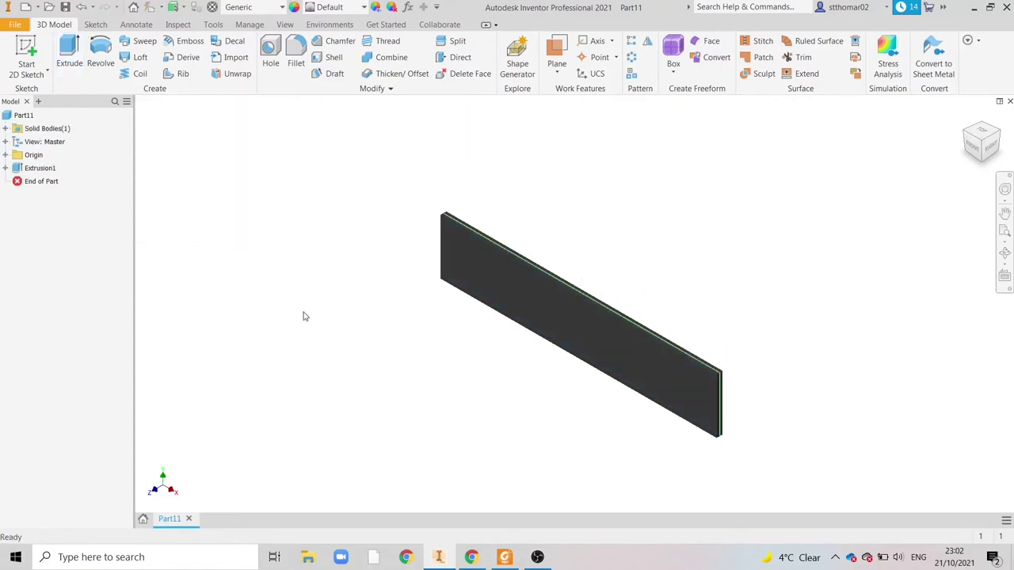
Apply the Yellow Pine appearance to the part.
click(363, 8)
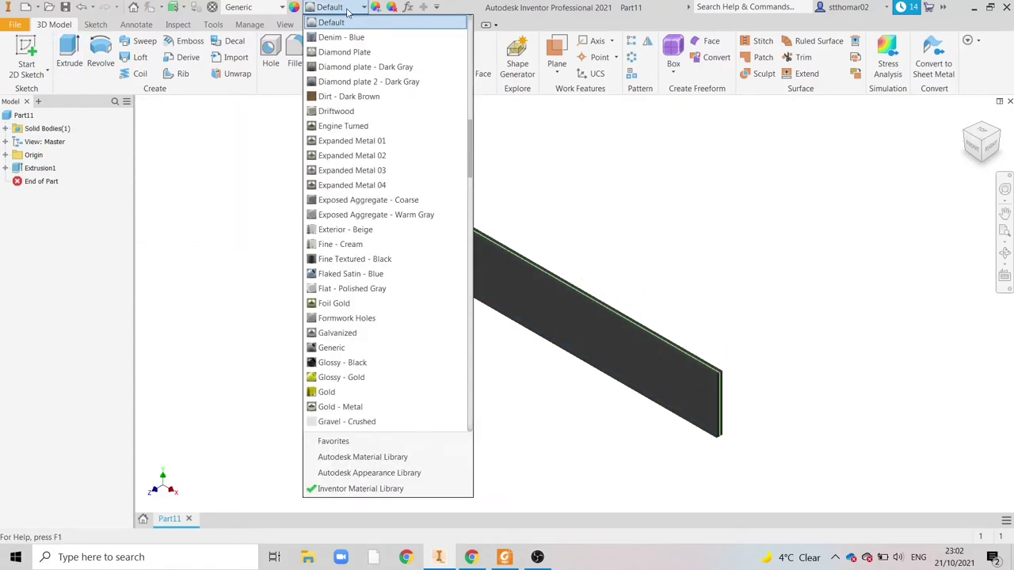
drag(470, 146, 477, 412)
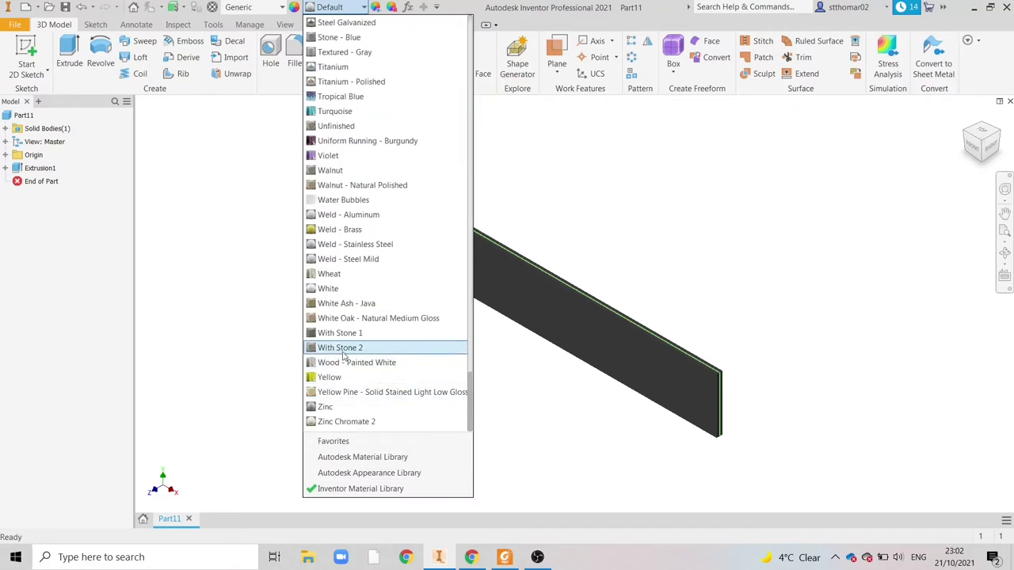
click(375, 393)
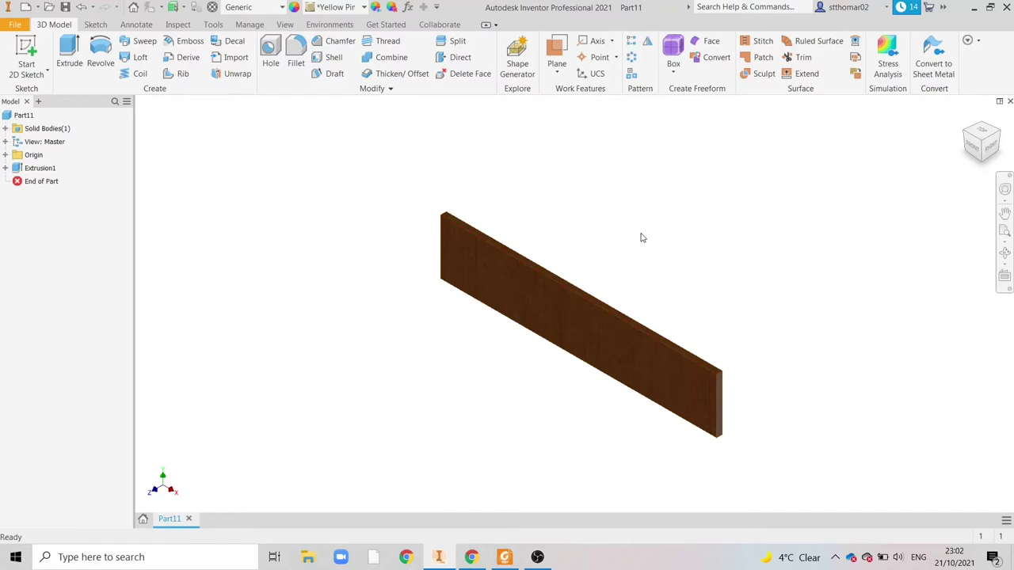
Start a new sketch on the block's front face, then switch to the spatula drawing.
click(23, 115)
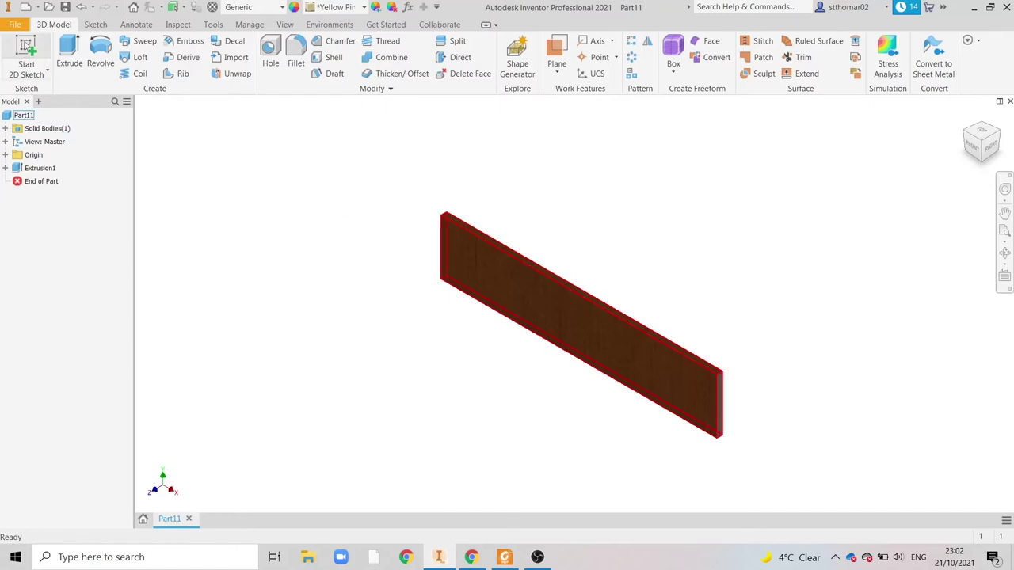
click(27, 49)
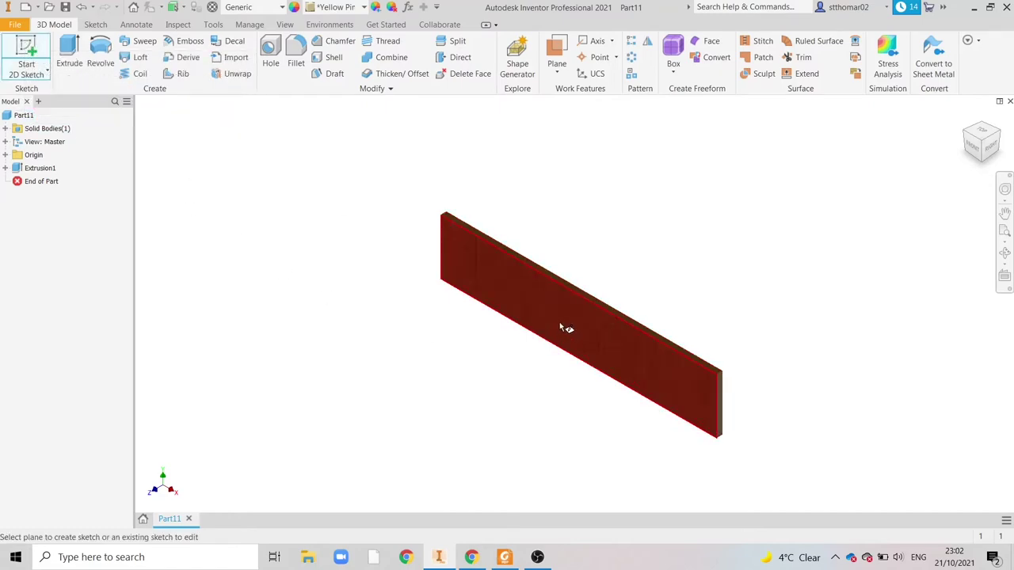
key(Escape)
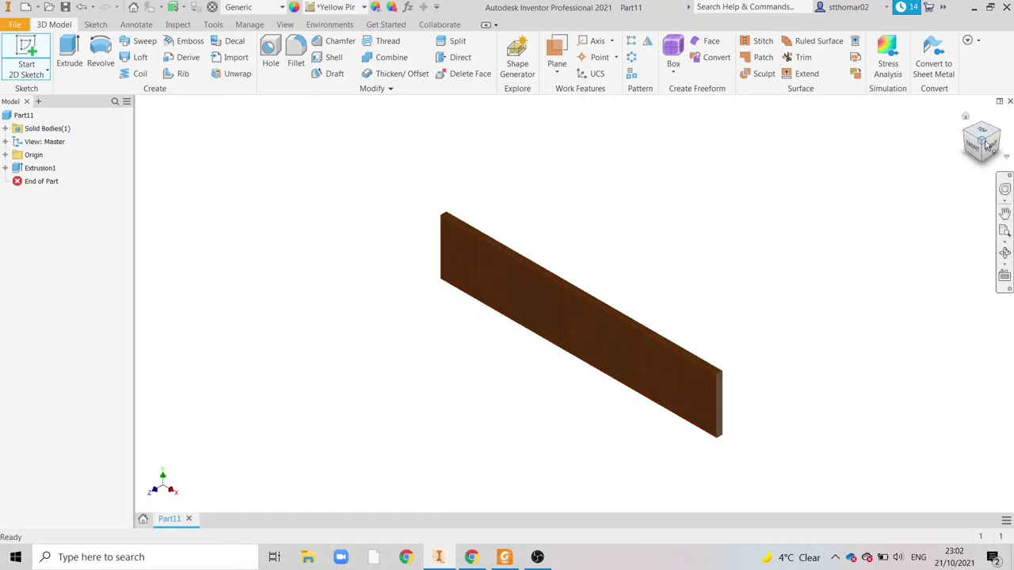
click(976, 148)
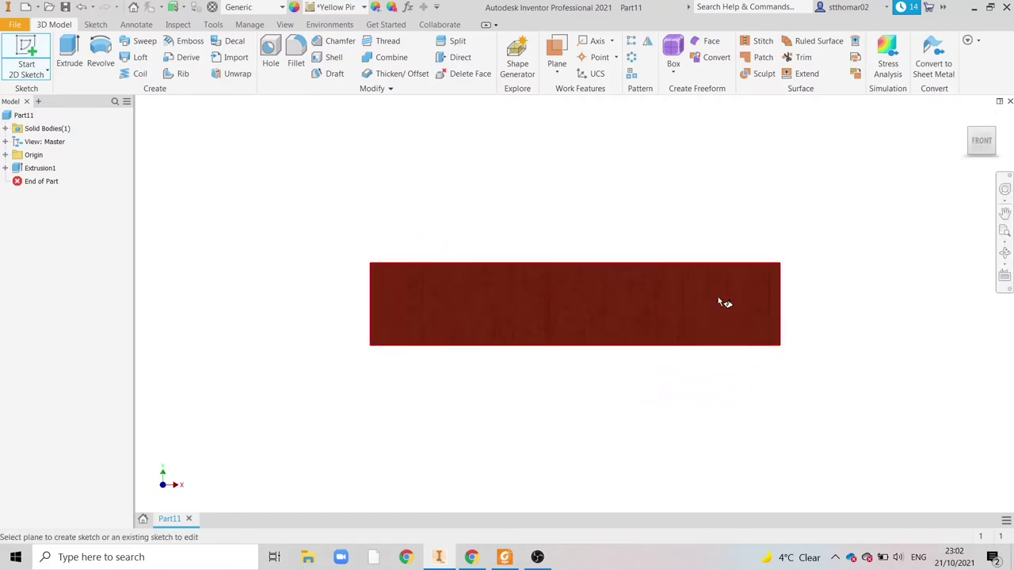
click(609, 298)
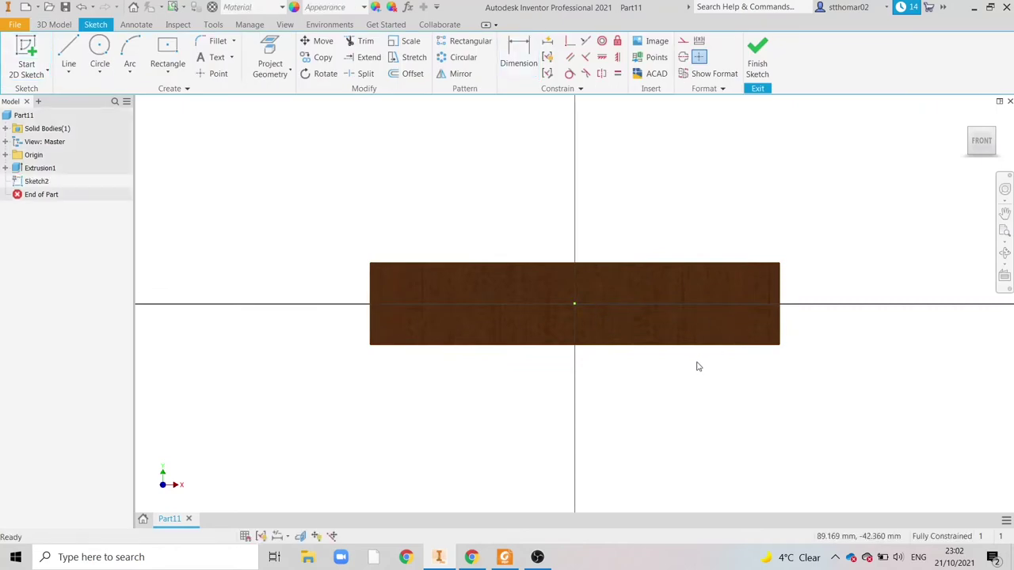
key(alt+Tab)
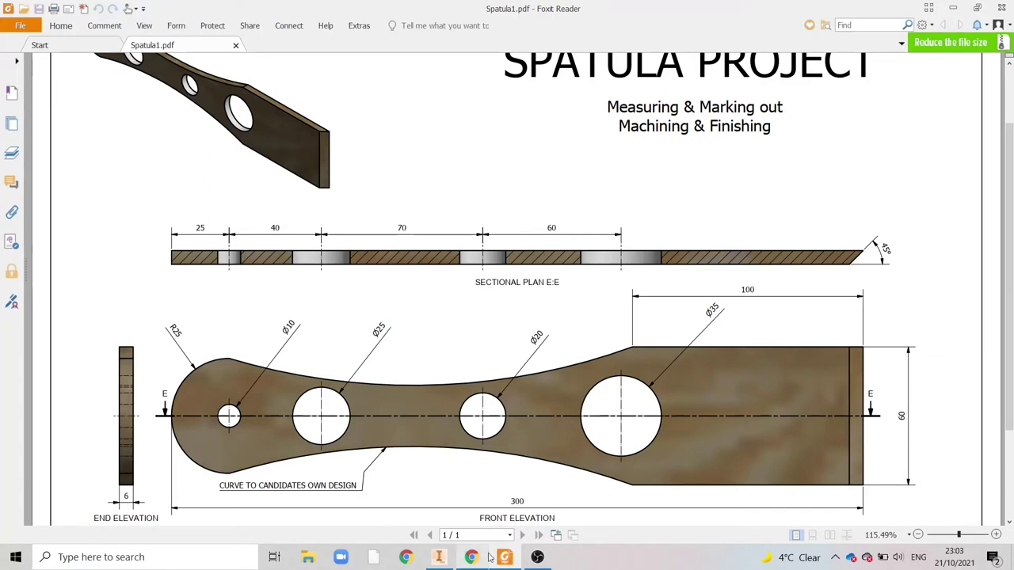
Return from the spatula drawing to the Inventor sketch on the block's face.
click(435, 558)
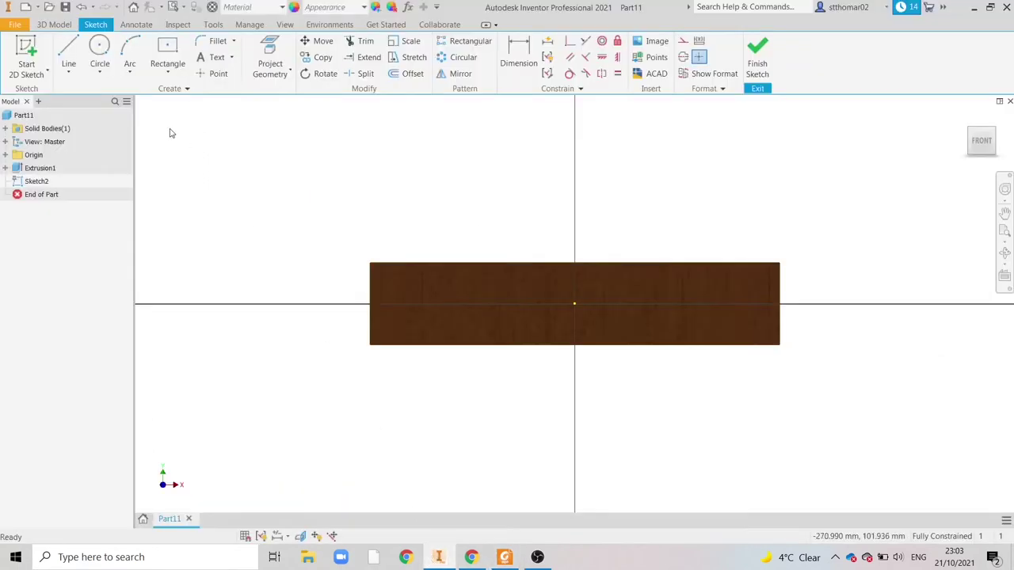
Sketch four circles of increasing size along the horizontal centre line, then recheck the drawing.
click(99, 49)
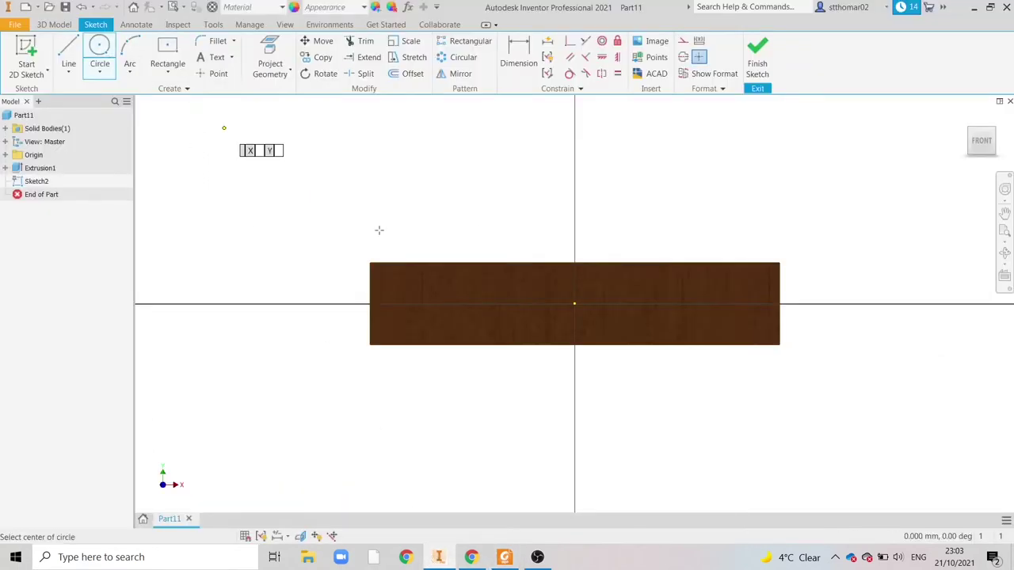
click(404, 303)
click(409, 297)
click(472, 304)
click(480, 295)
click(555, 305)
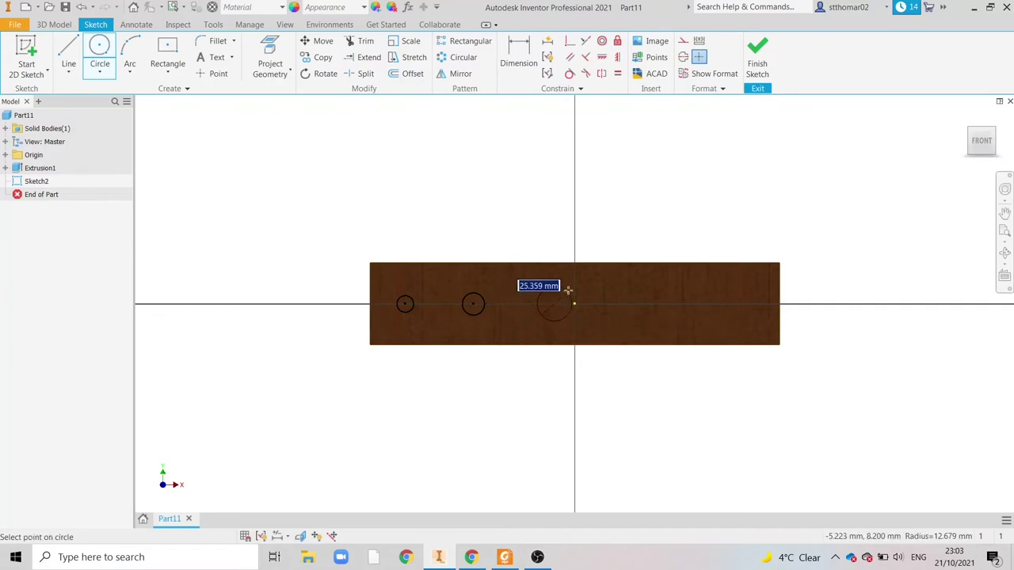
click(559, 289)
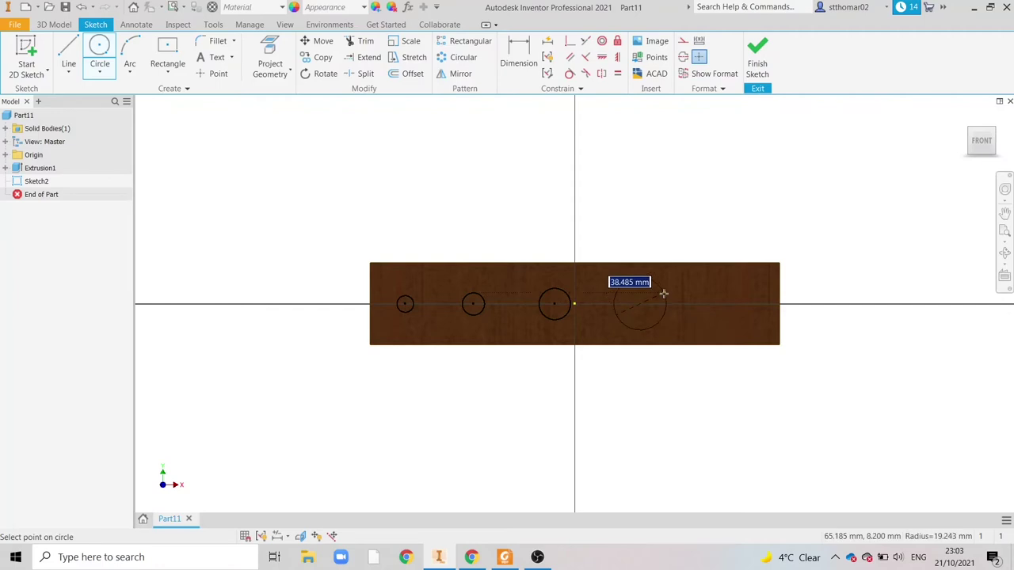
click(660, 288)
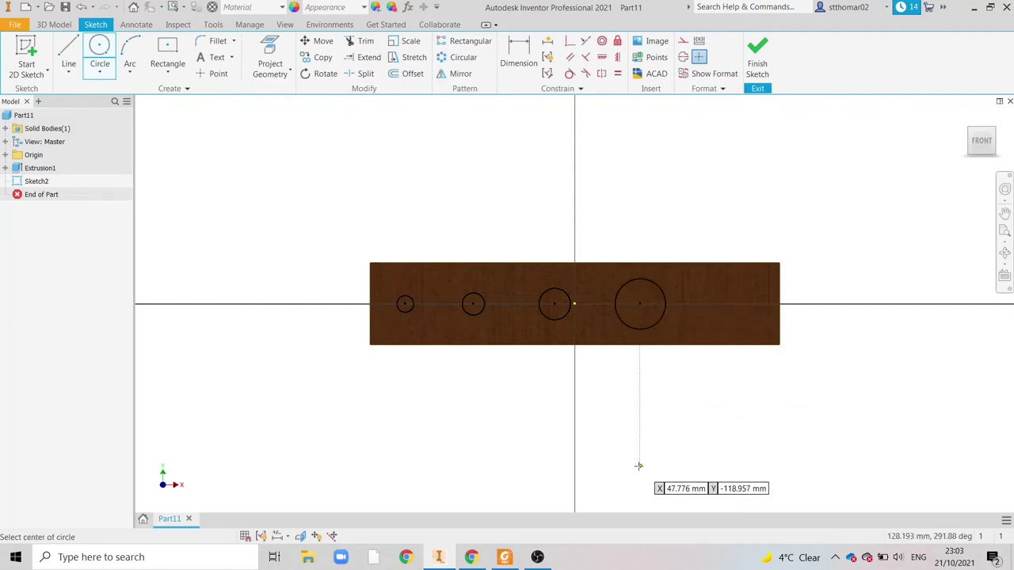
click(505, 557)
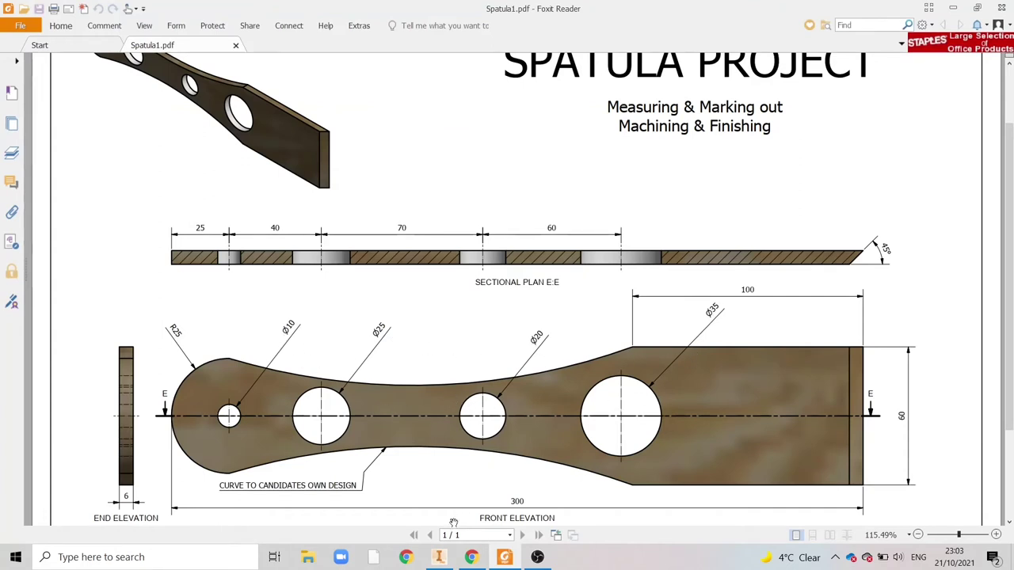
click(438, 557)
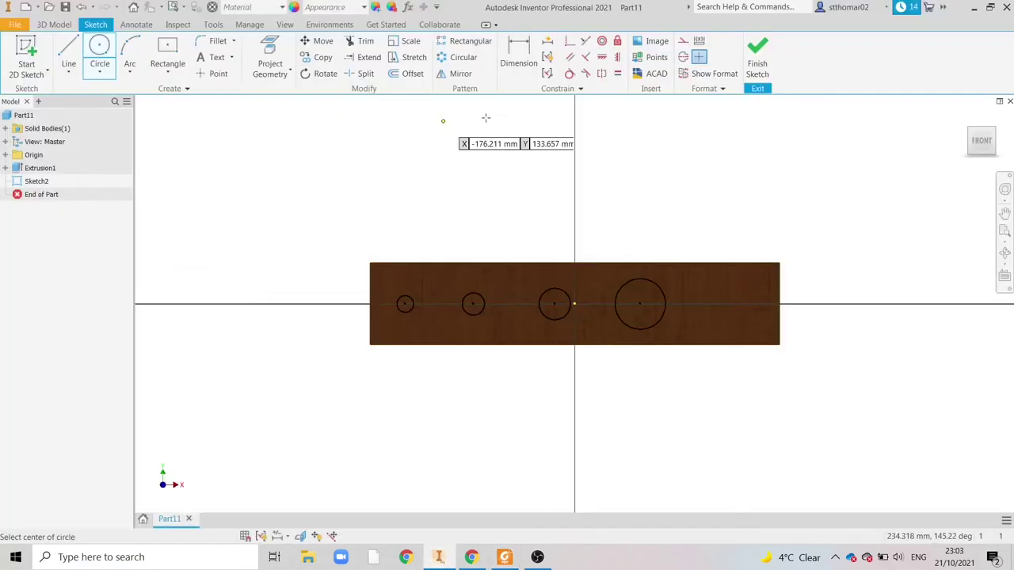
Dimension the first two circles to 10 and 25 mm diameter.
click(526, 65)
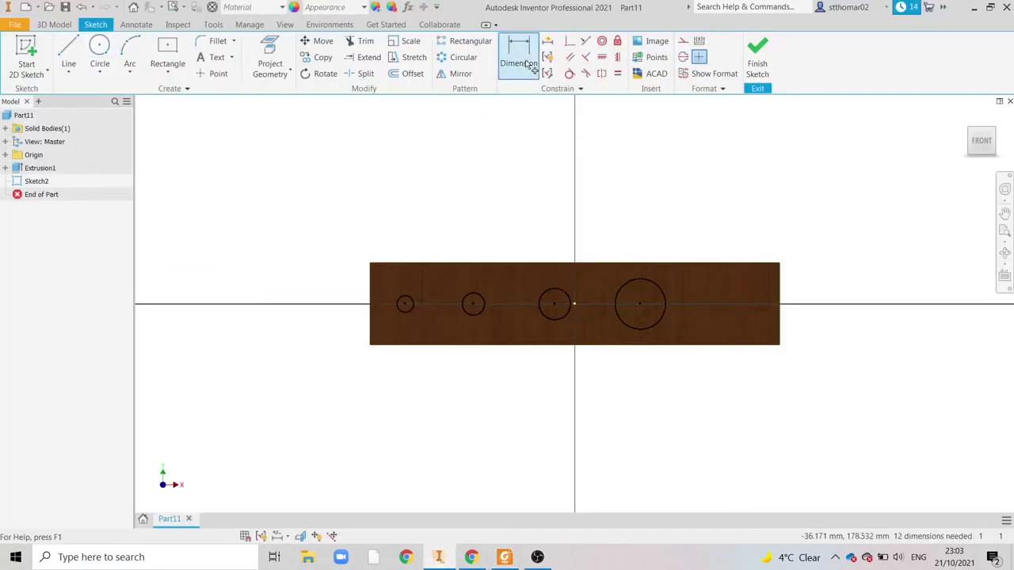
click(411, 298)
click(465, 243)
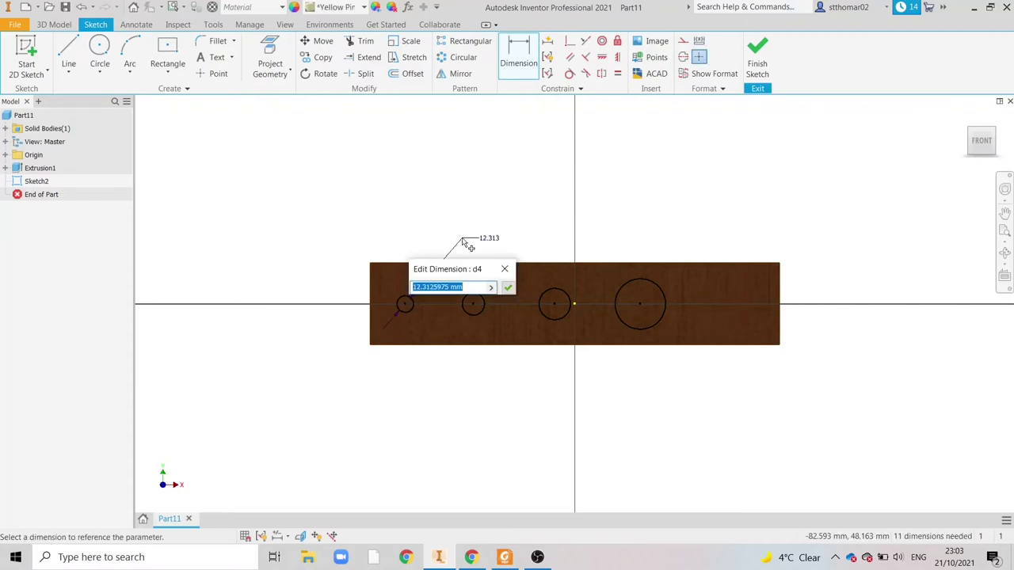
text(10)
key(Return)
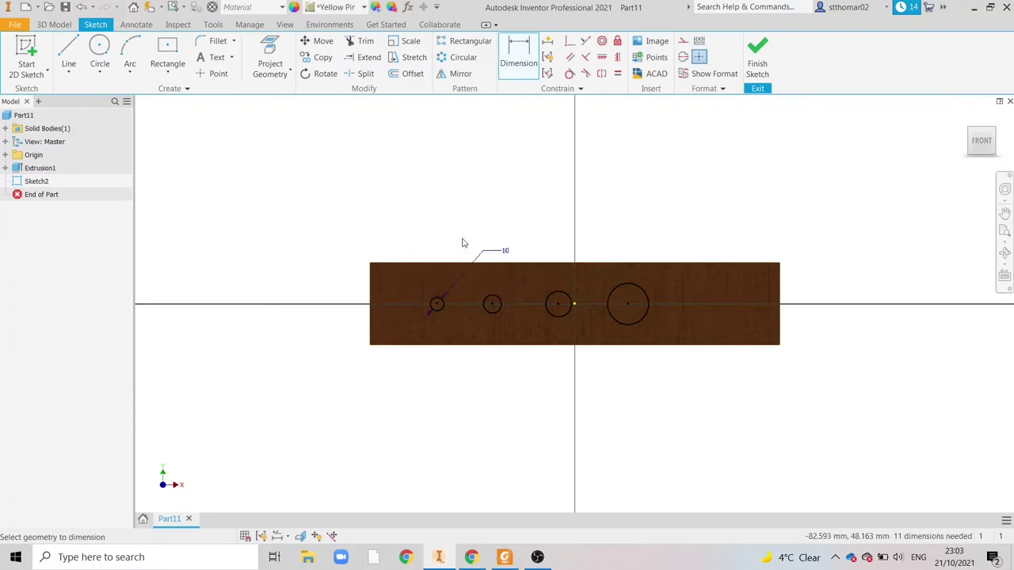
click(499, 298)
click(547, 243)
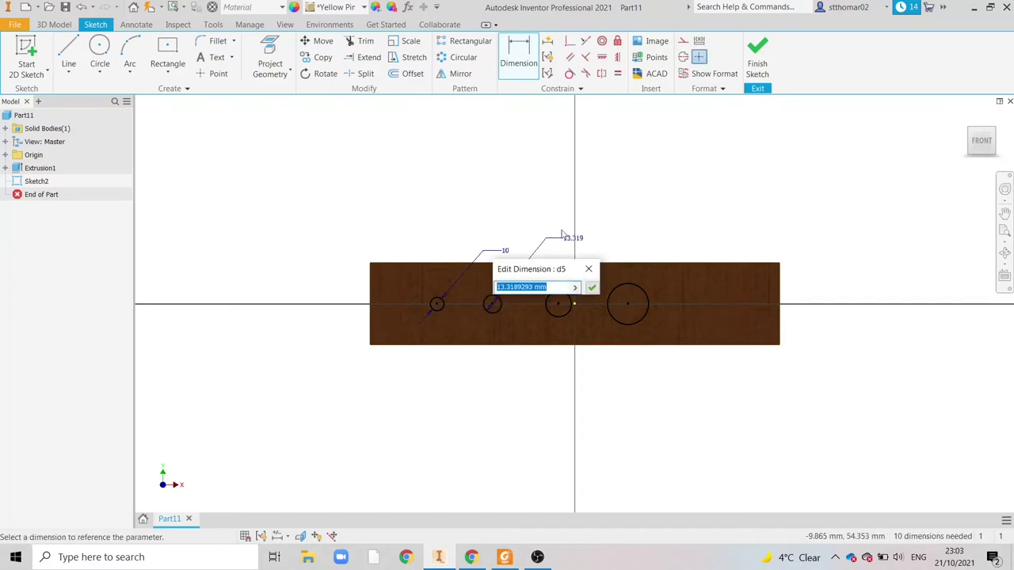
text(25)
key(Return)
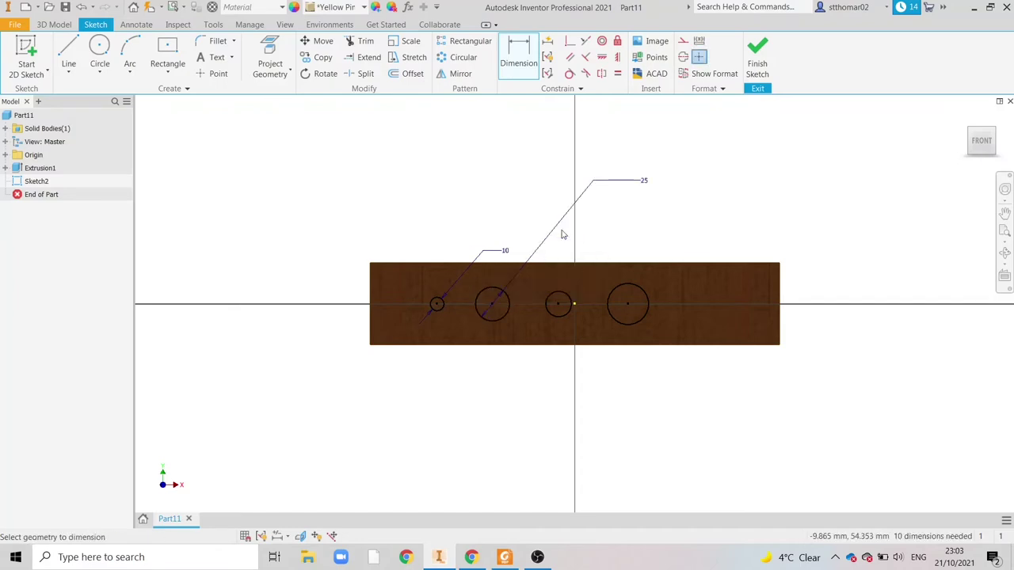
Give the third and fourth circles 20 and 35 mm diameters, then compare with the drawing.
click(563, 296)
click(598, 241)
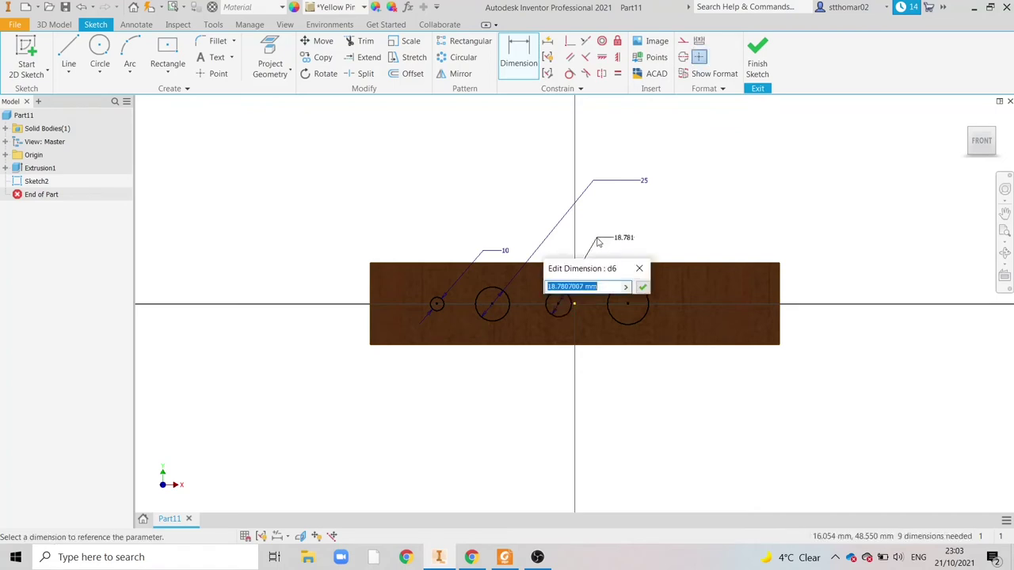
text(20)
key(Return)
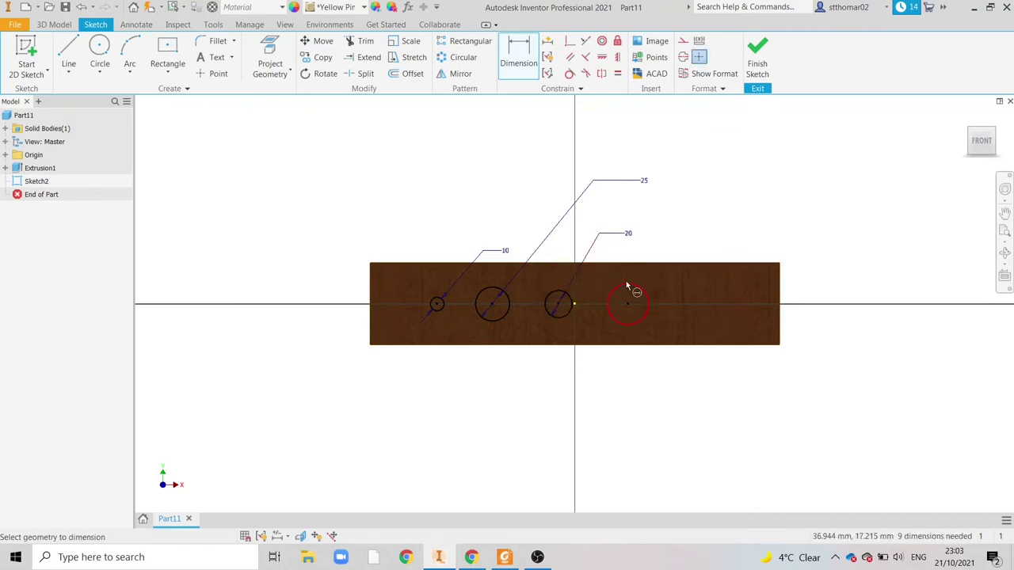
click(626, 286)
click(690, 234)
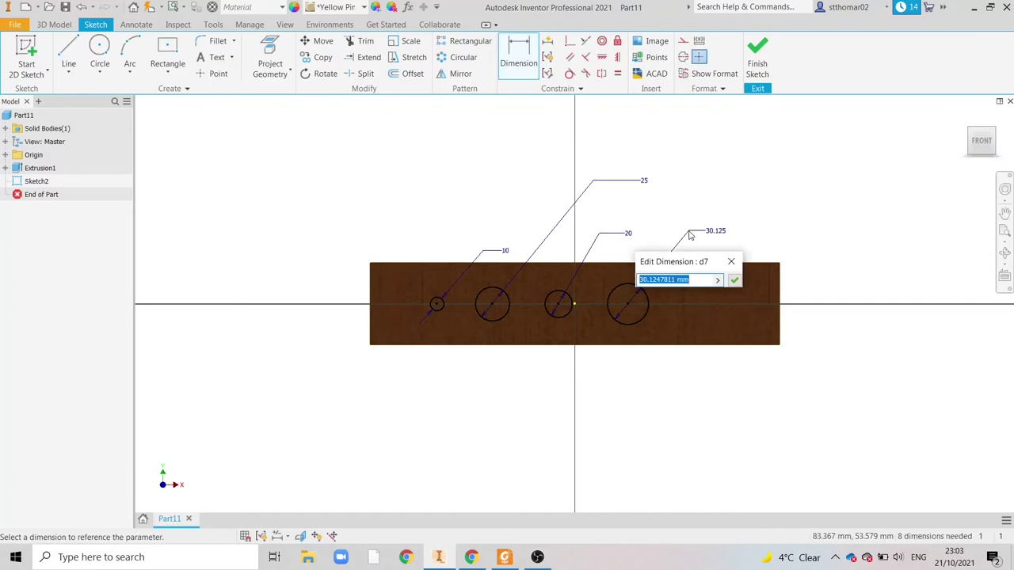
text(35)
key(Return)
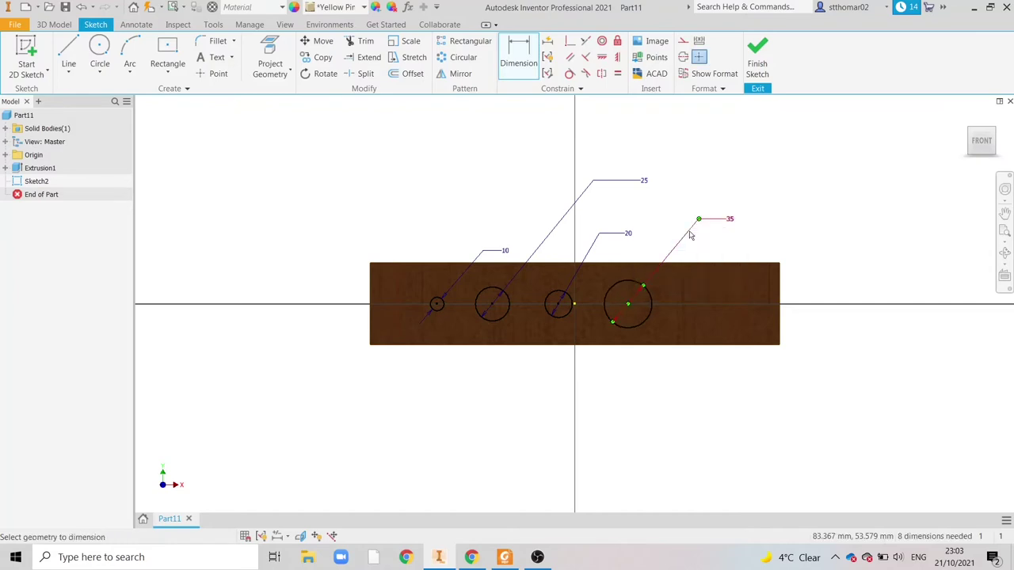
click(504, 557)
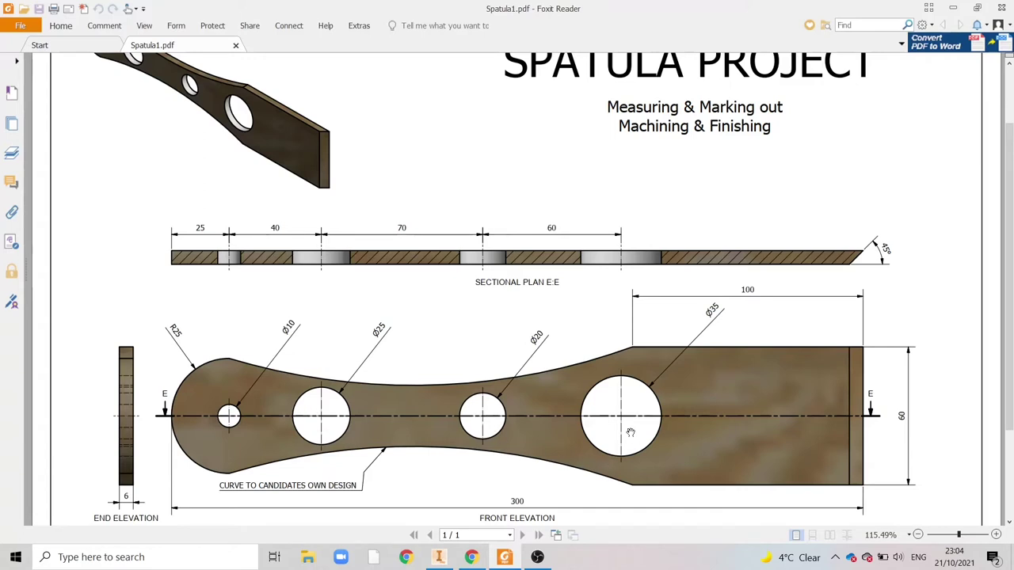
click(505, 556)
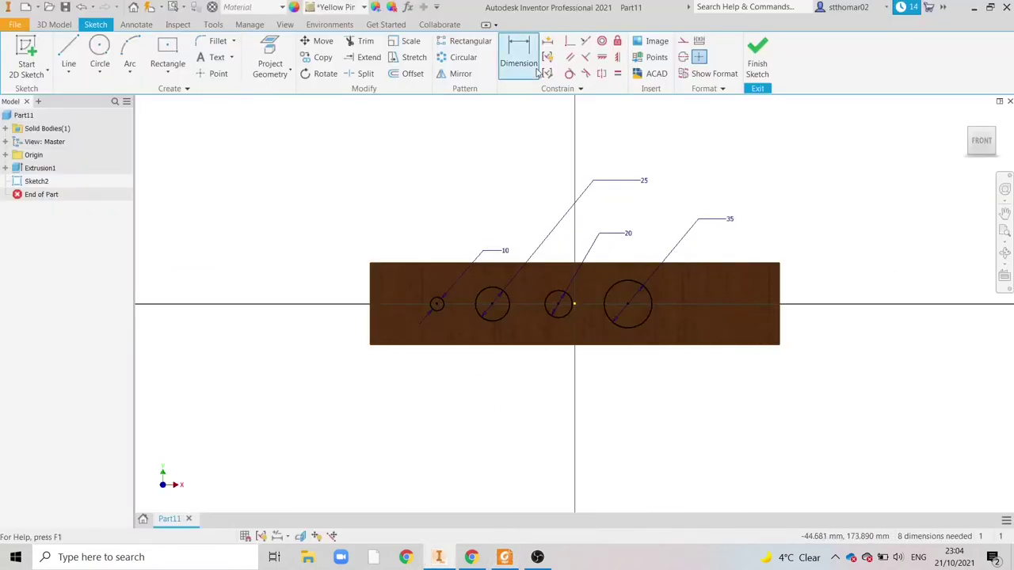
Place the first hole 25 mm from the board's left end and the second 40 mm further along.
click(370, 295)
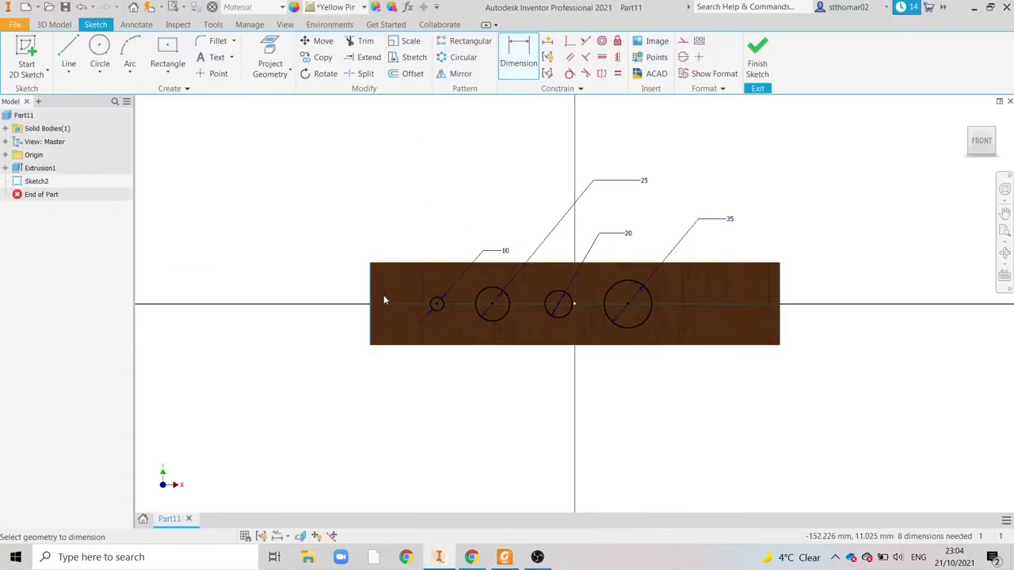
click(436, 305)
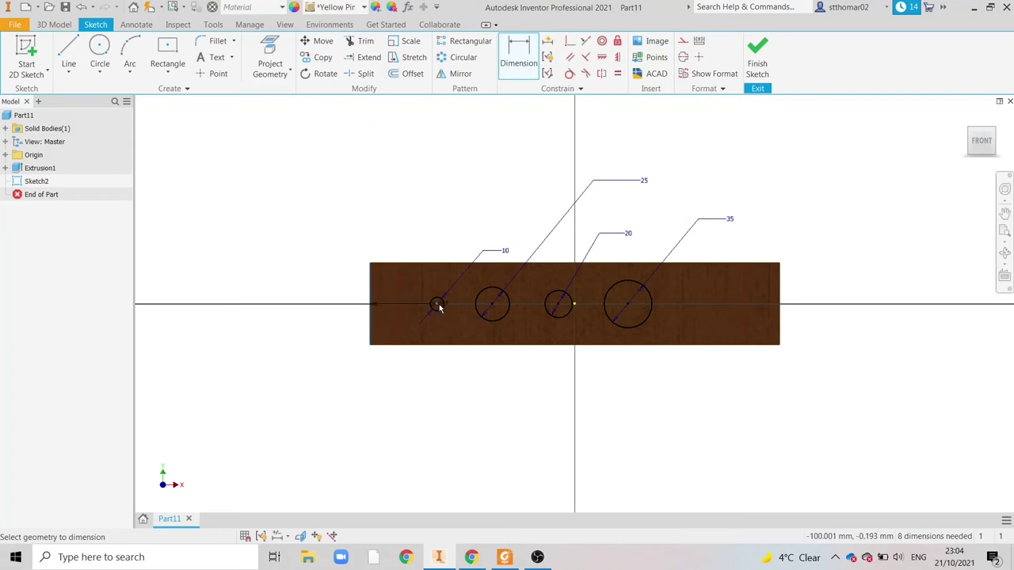
click(405, 237)
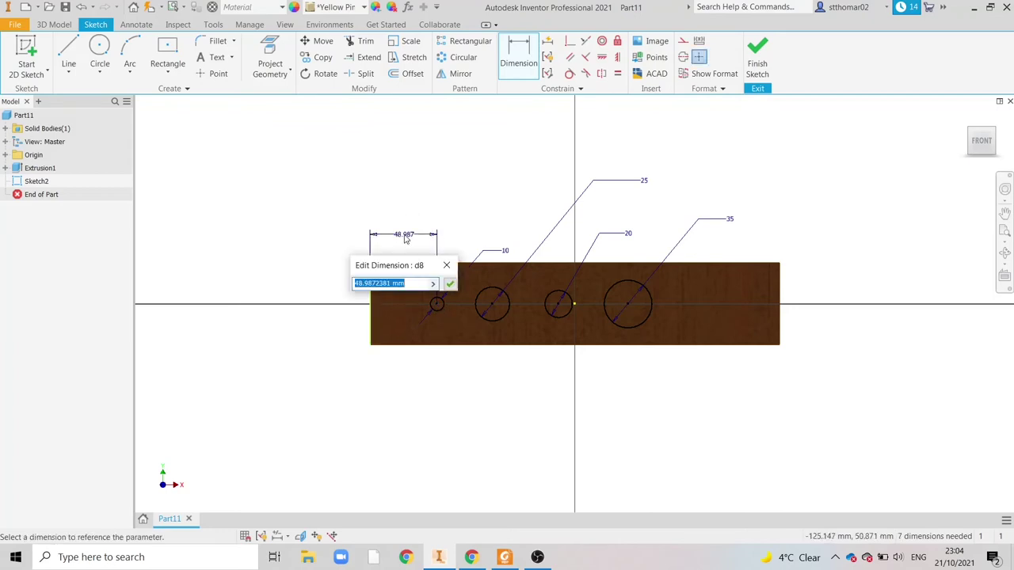
text(25)
key(Return)
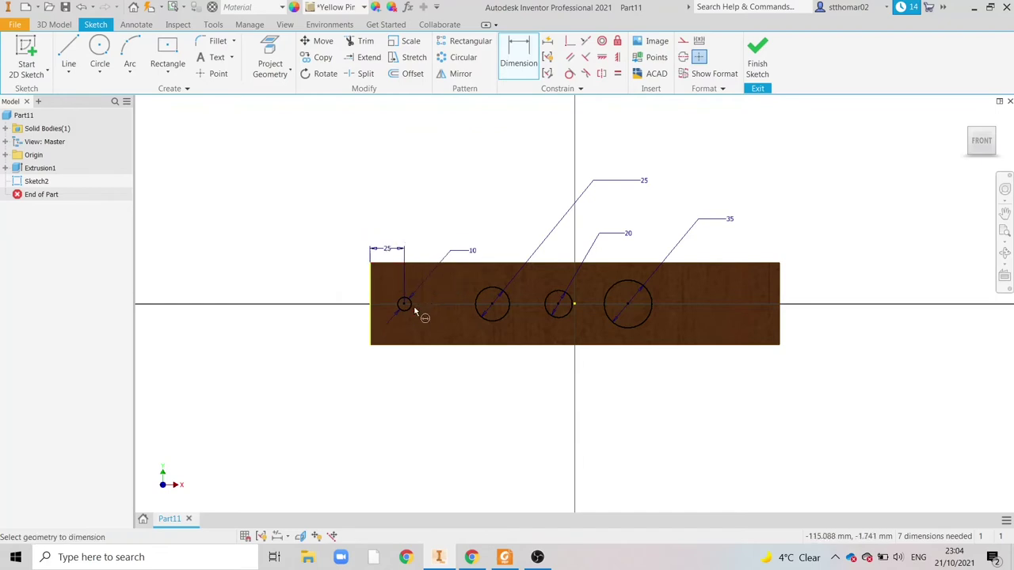
click(490, 307)
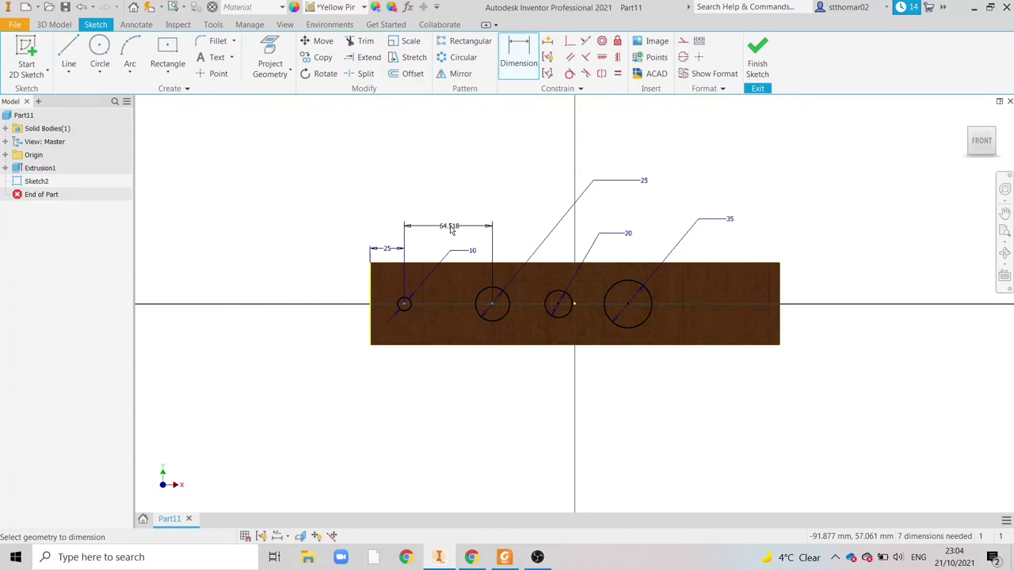
click(451, 228)
text(40)
key(Return)
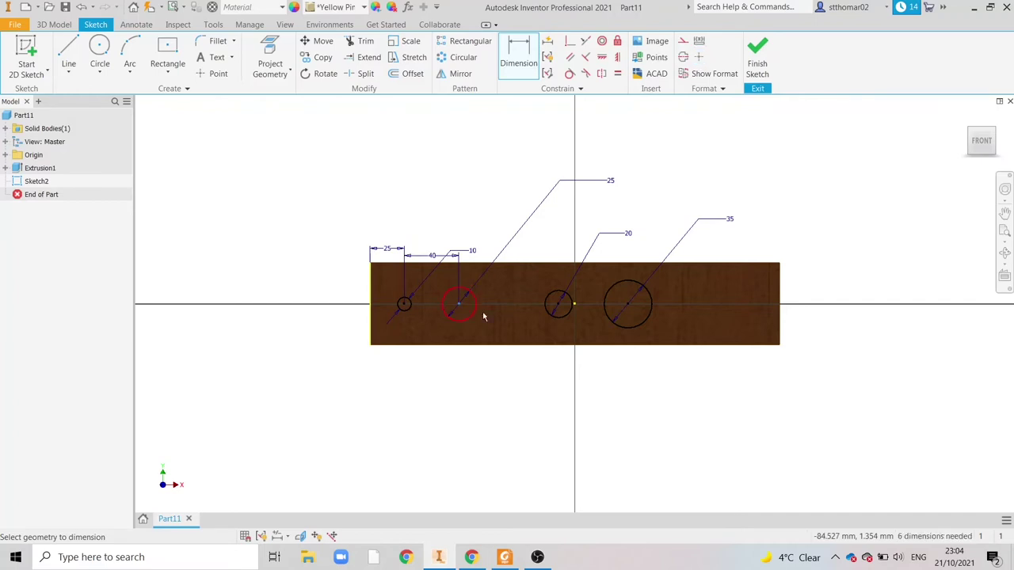
Space the third hole 70 mm from the second and the last hole 60 mm beyond it.
click(555, 309)
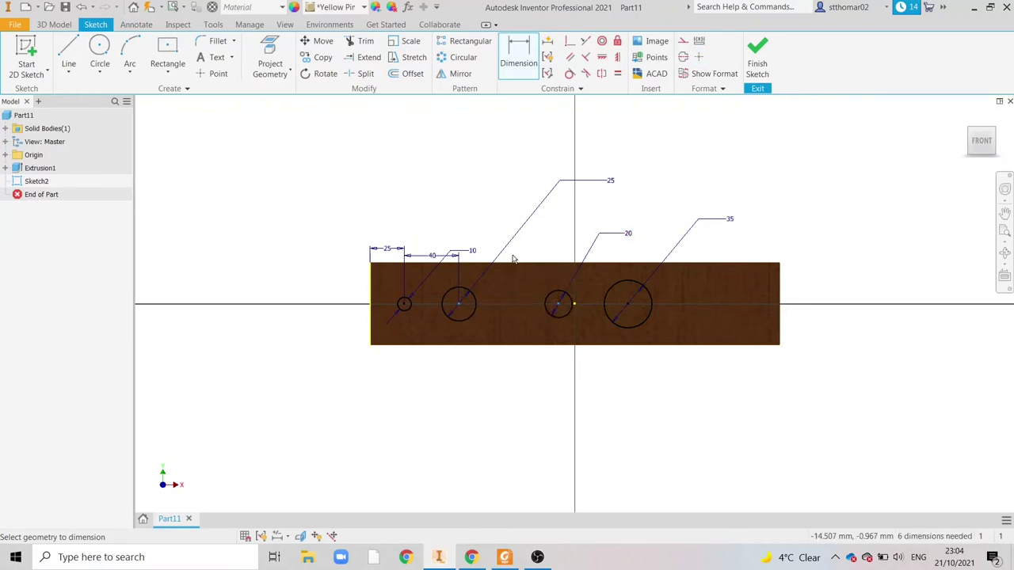
click(506, 229)
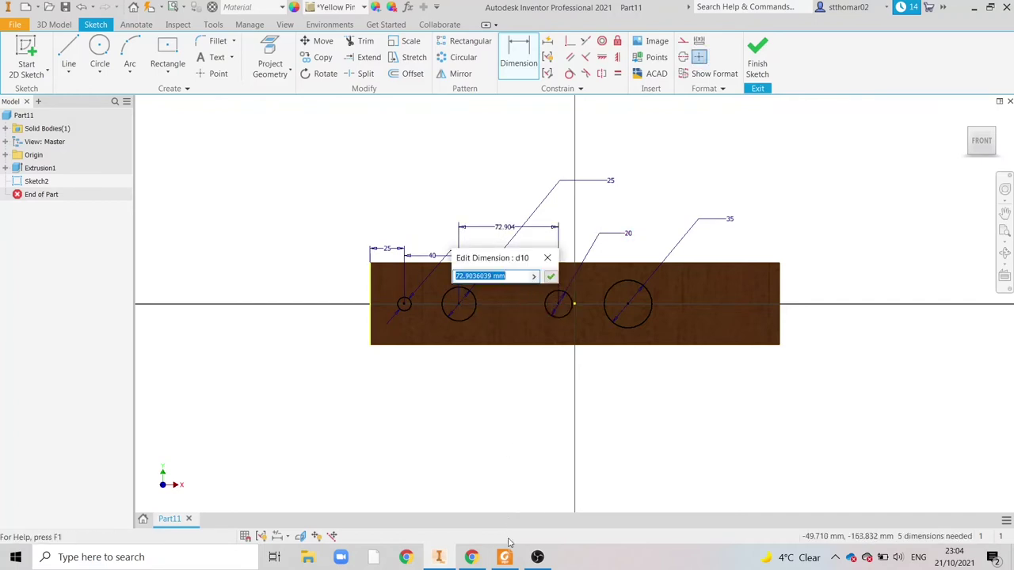
key(alt+Tab)
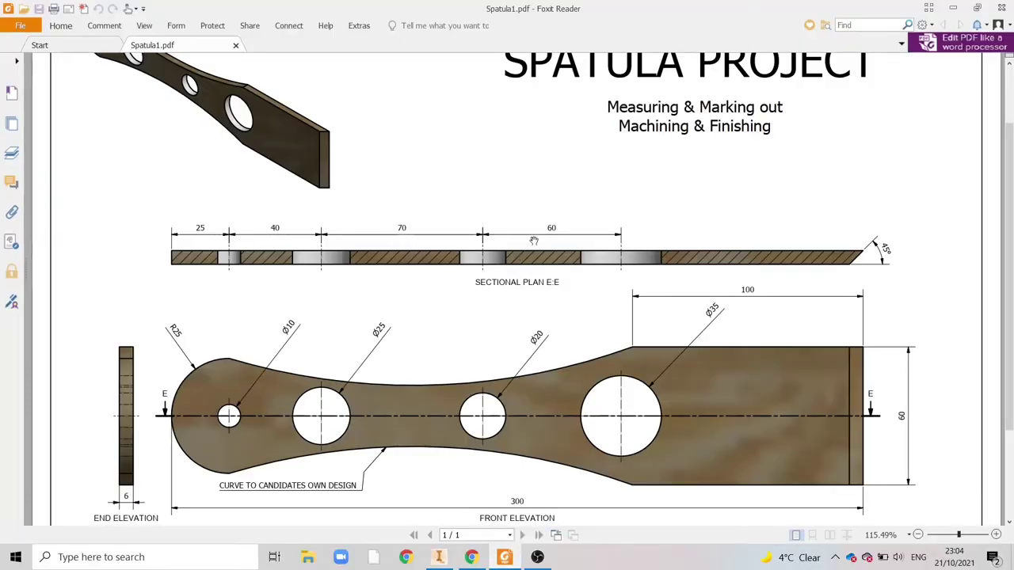
key(alt+Tab)
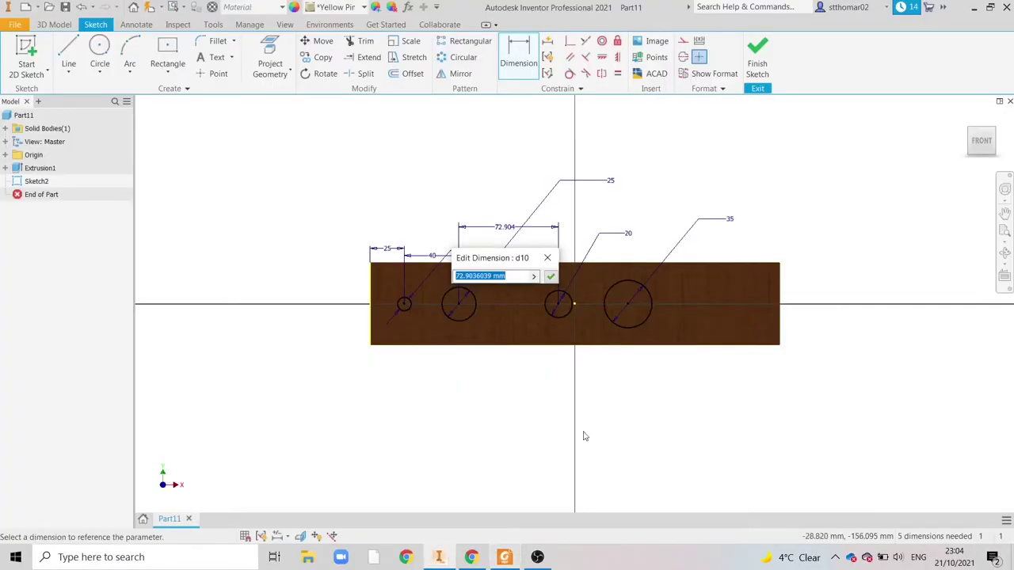
text(70)
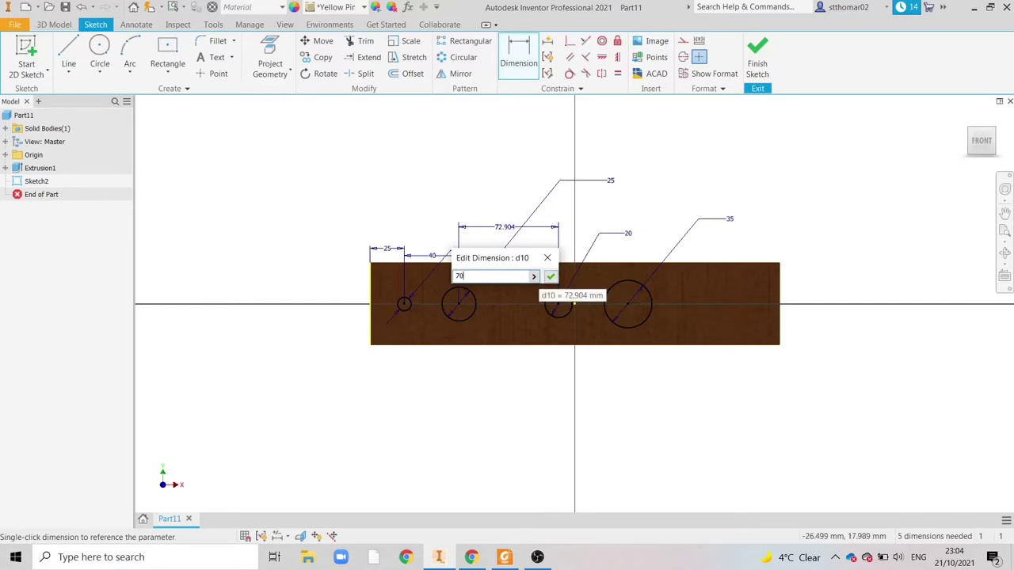
key(Return)
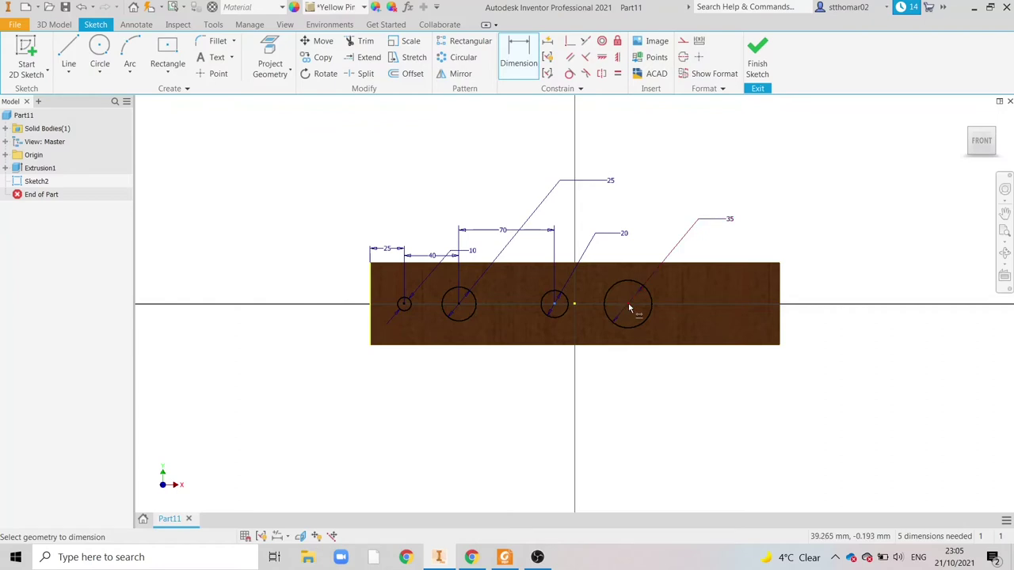
click(628, 304)
click(554, 304)
click(593, 252)
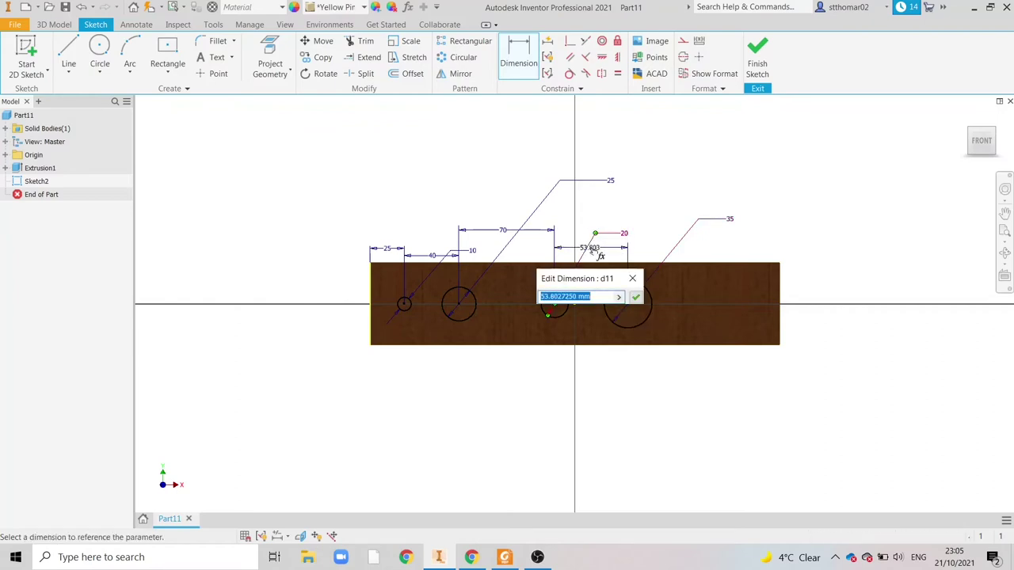
text(60)
key(Return)
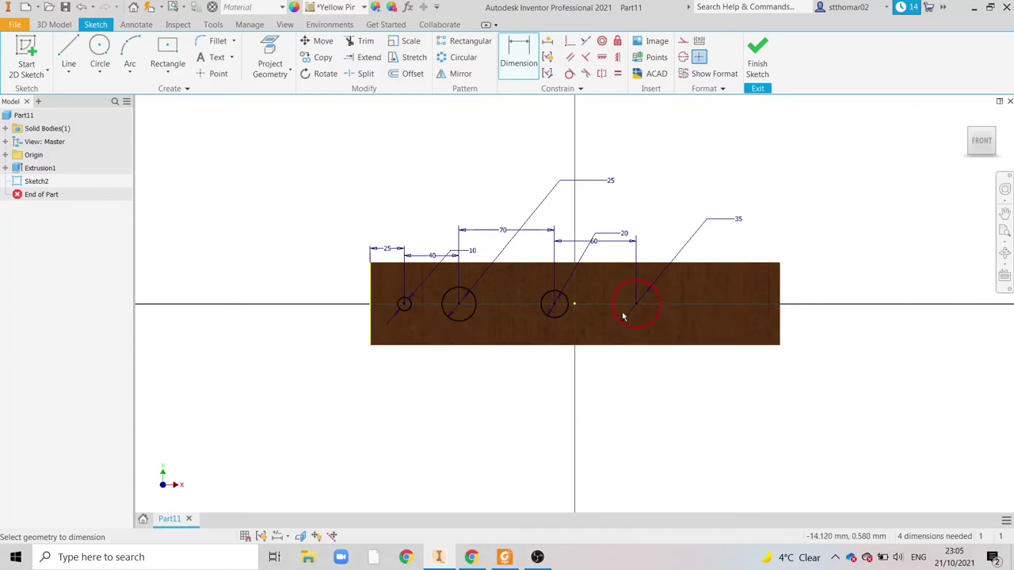
Finish Sketch2 and switch to an isometric view from the ViewCube corner.
click(760, 63)
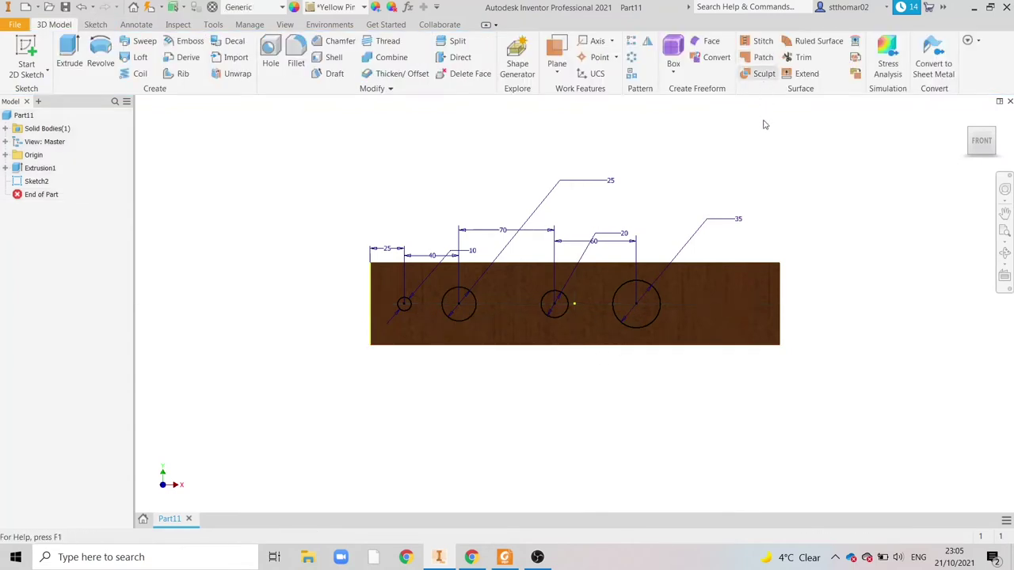
click(996, 134)
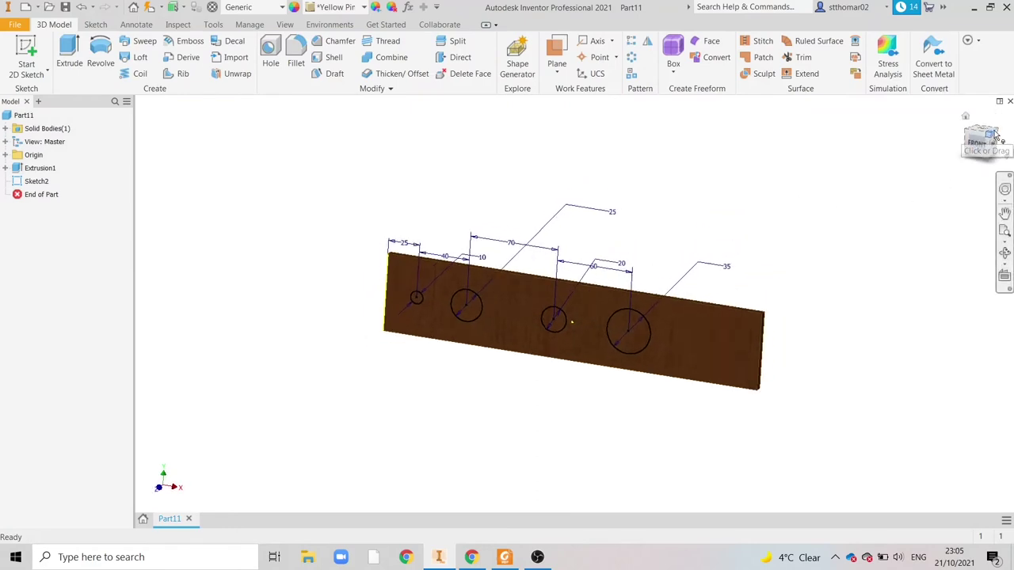
Extrude the four circle profiles as a Through All cut, creating the holes.
click(72, 54)
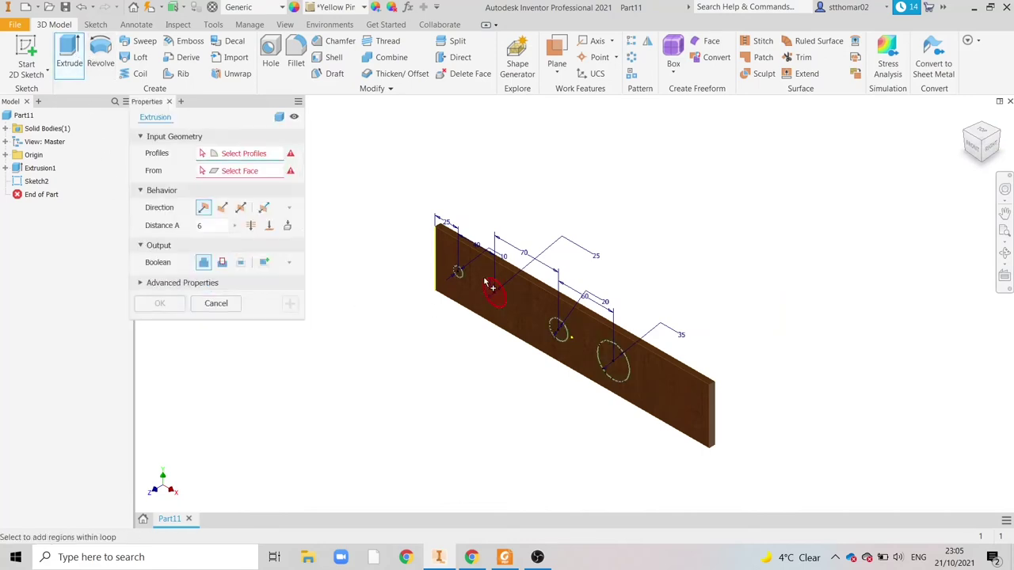
scroll(460, 276, down, 5)
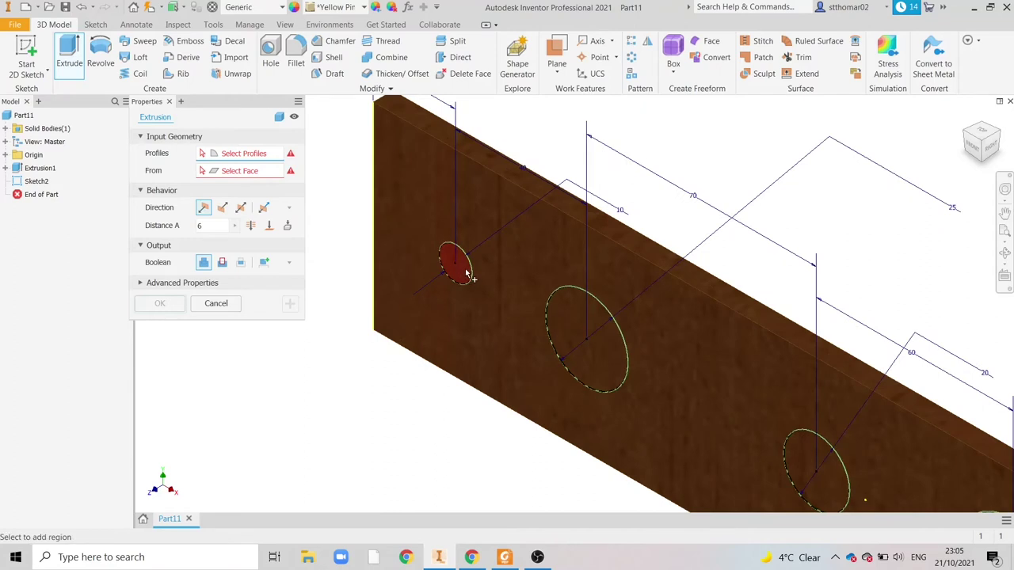
click(467, 274)
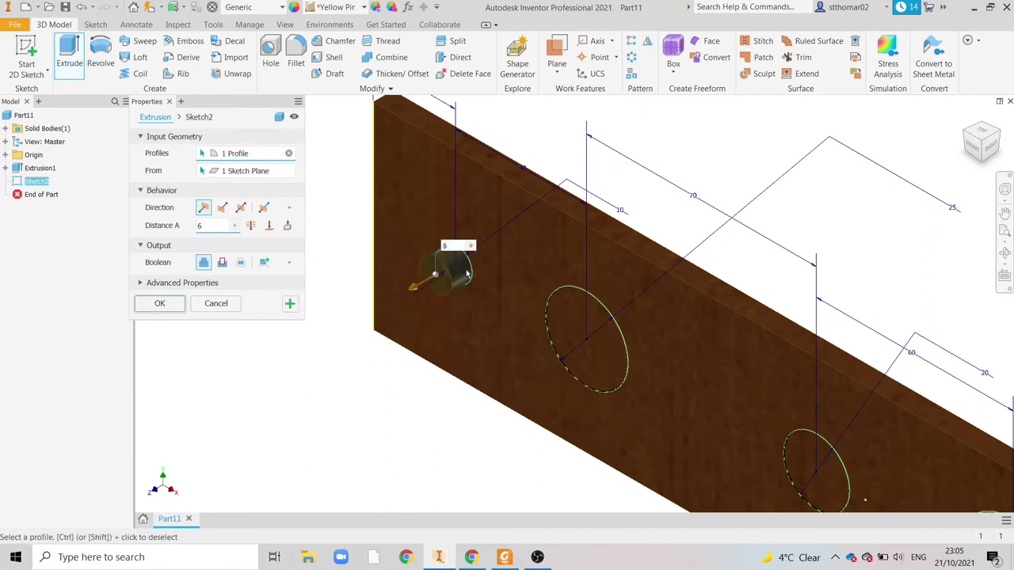
click(581, 315)
scroll(479, 263, up, 3)
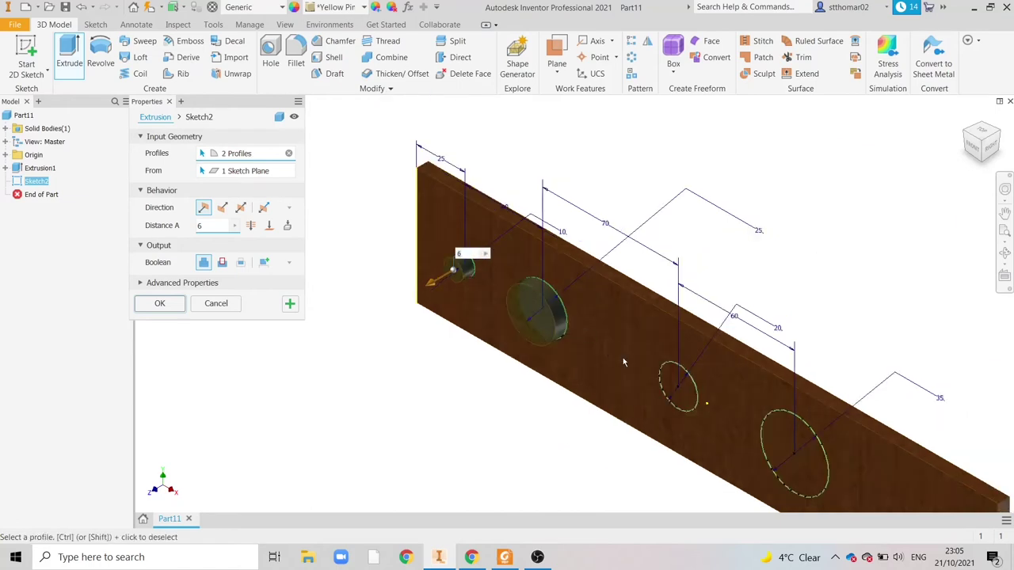
click(672, 386)
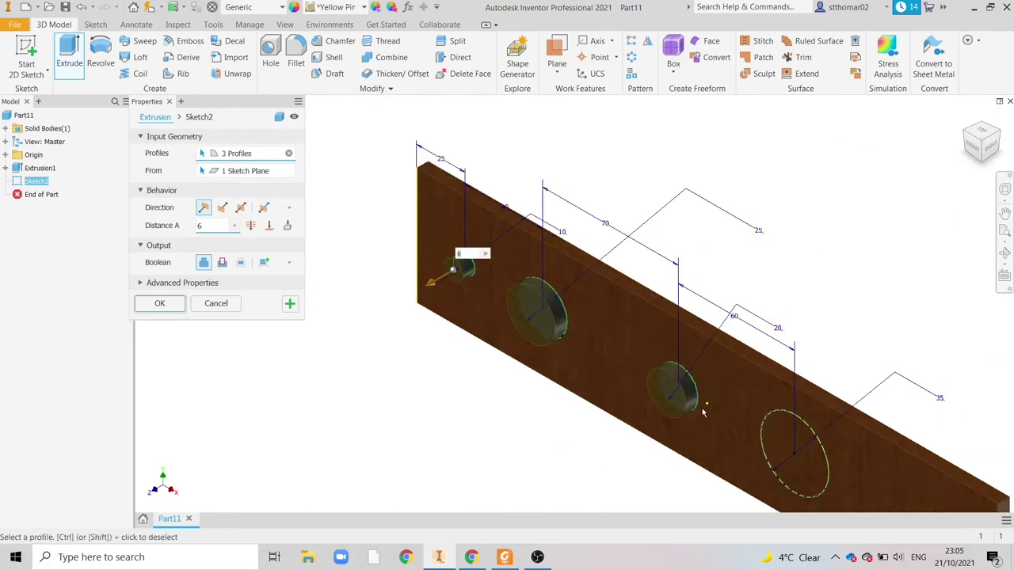
click(792, 440)
scroll(544, 367, up, 2)
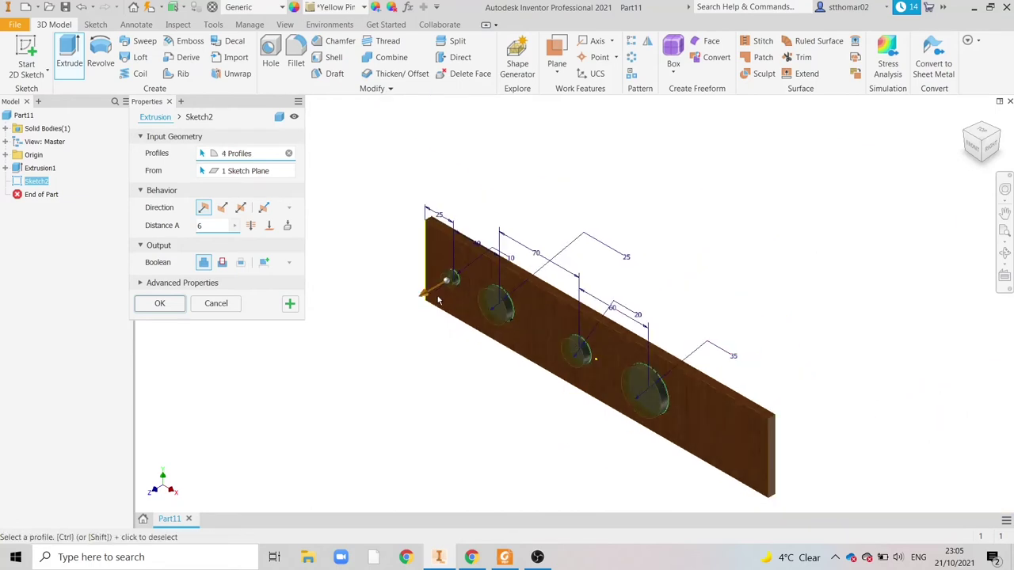
click(224, 270)
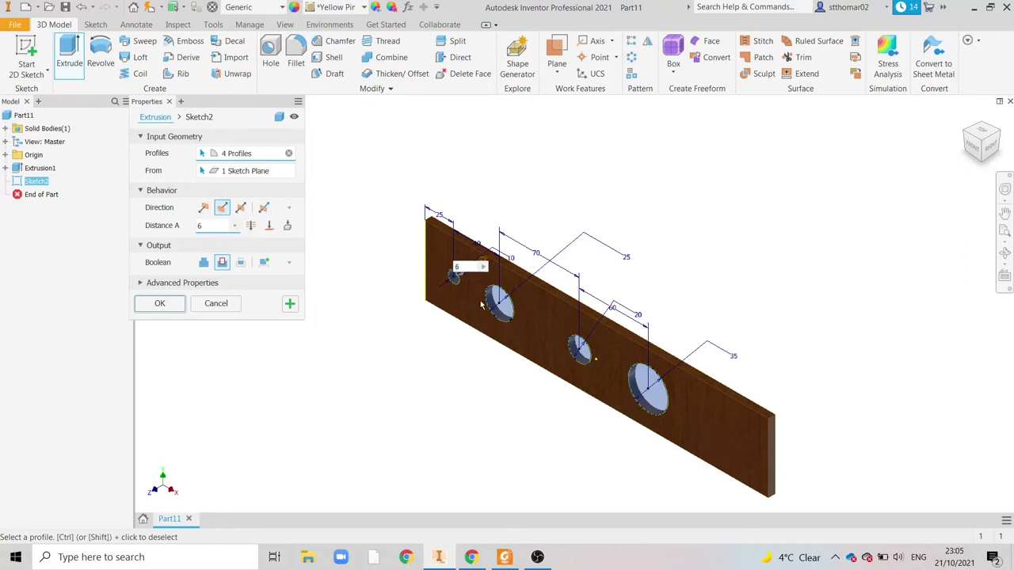
click(251, 226)
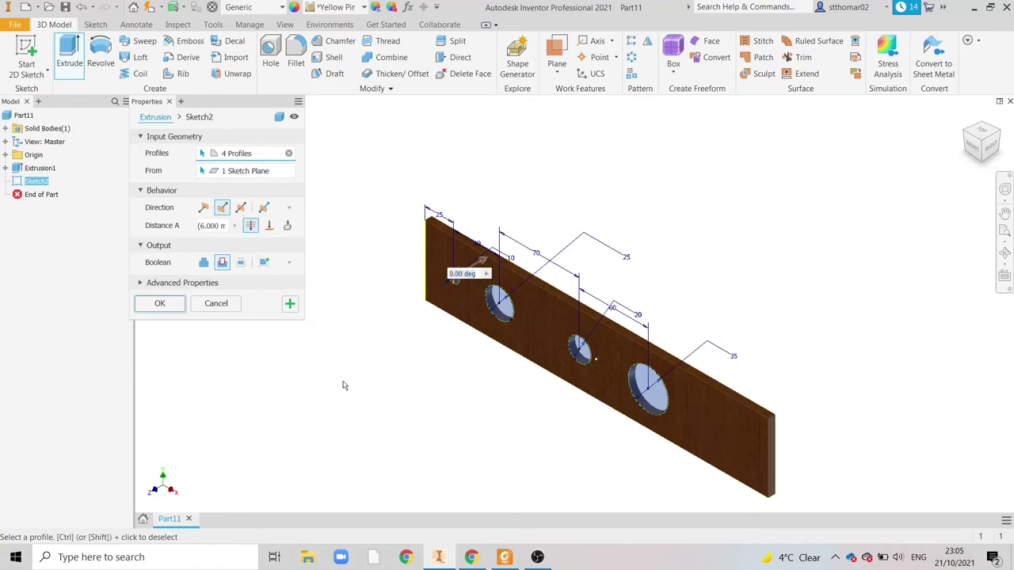
click(158, 305)
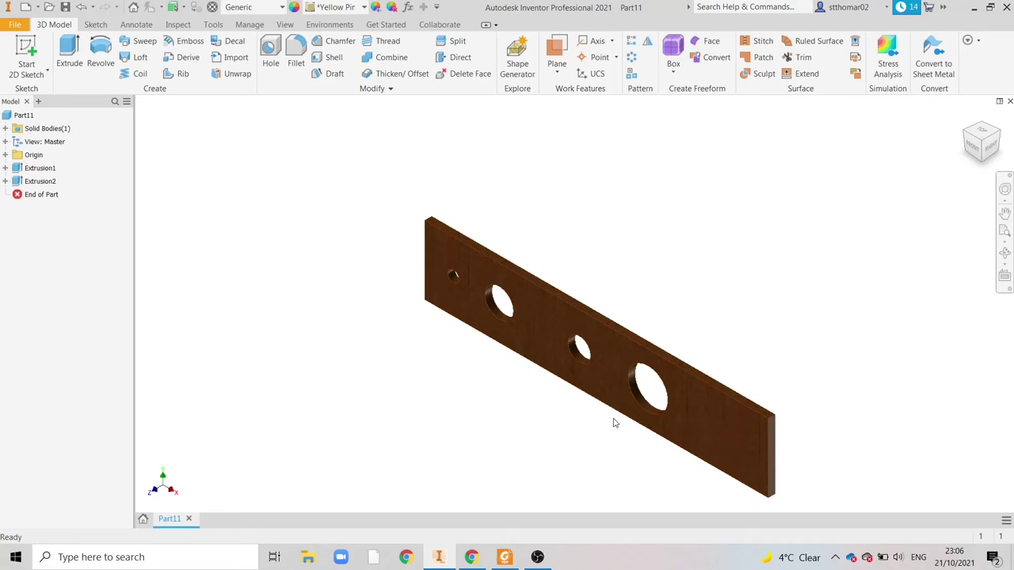
Turn the model to the front view and start Sketch3 on the part's front face.
click(975, 152)
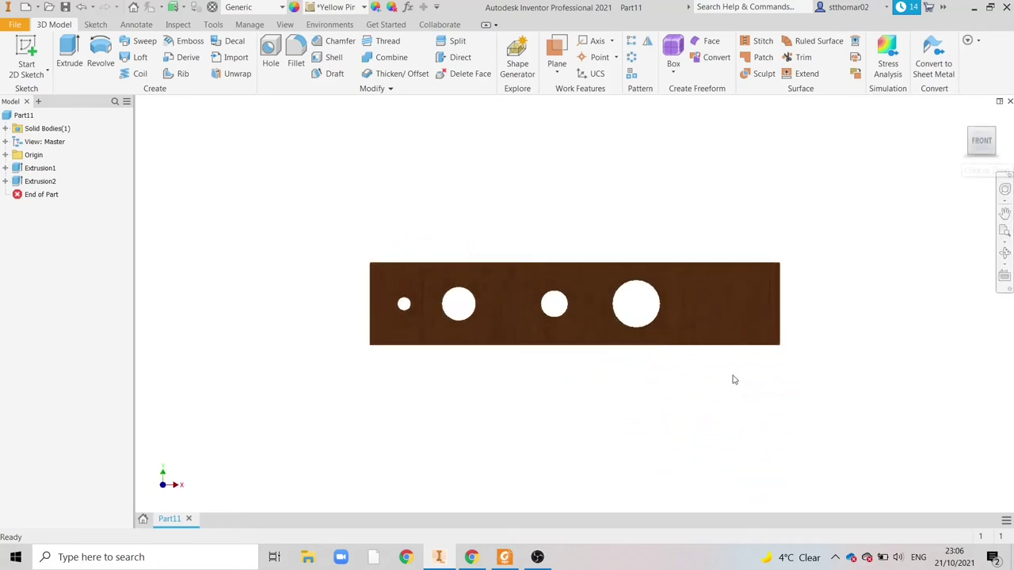
click(31, 49)
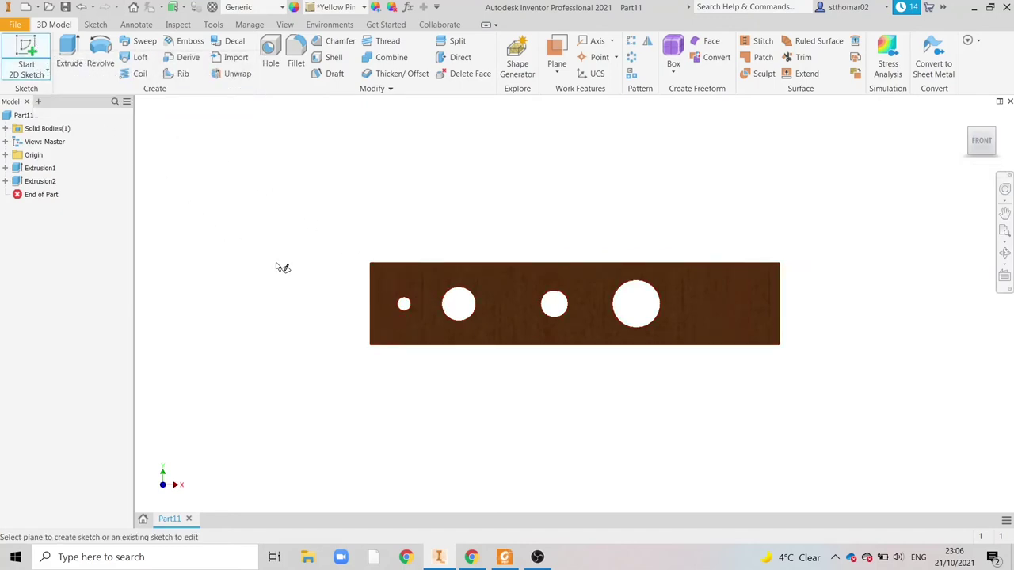
click(445, 279)
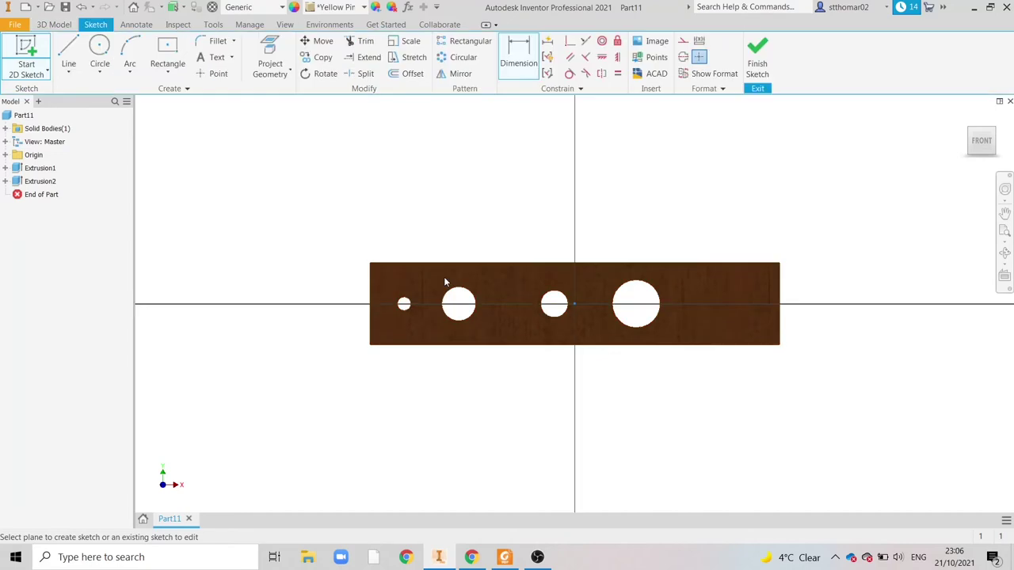
scroll(571, 318, up, 3)
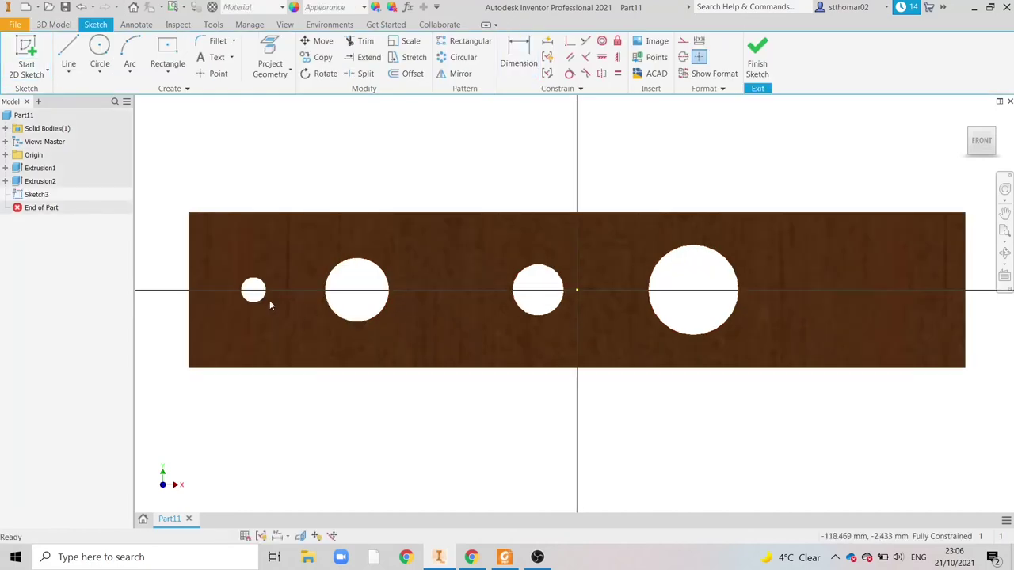
click(504, 557)
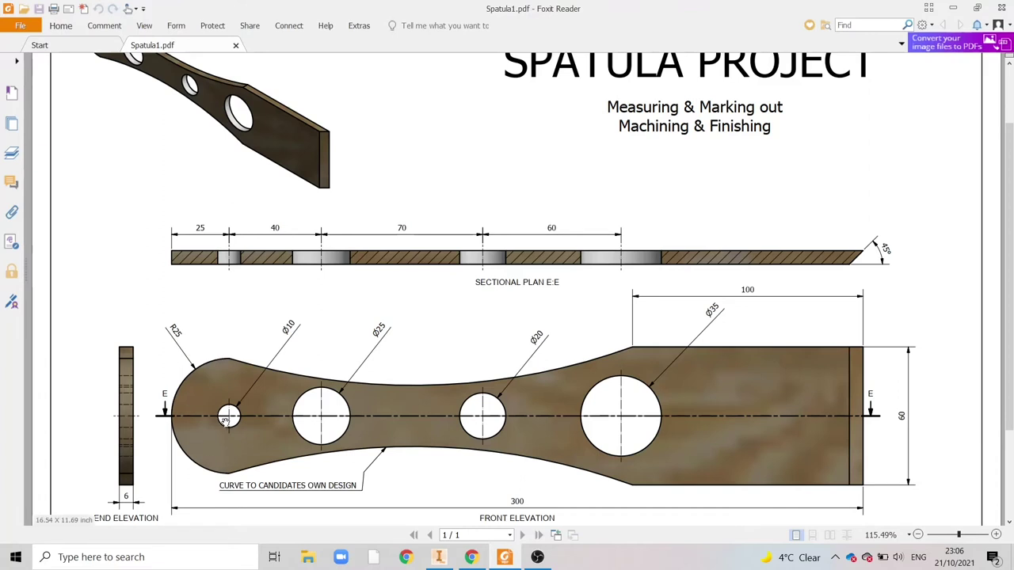
Project the front face's edges into Sketch3.
click(506, 559)
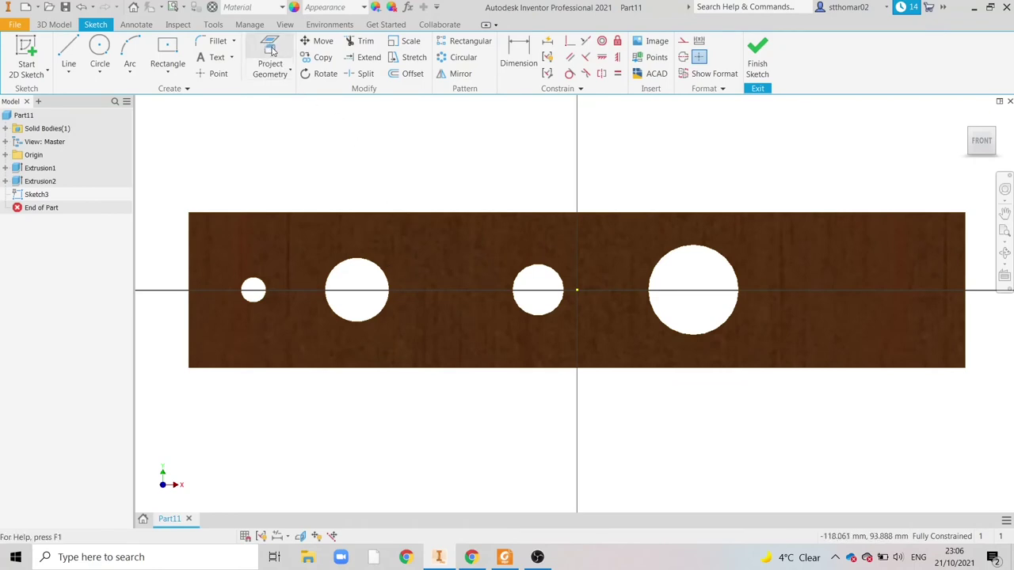
click(286, 76)
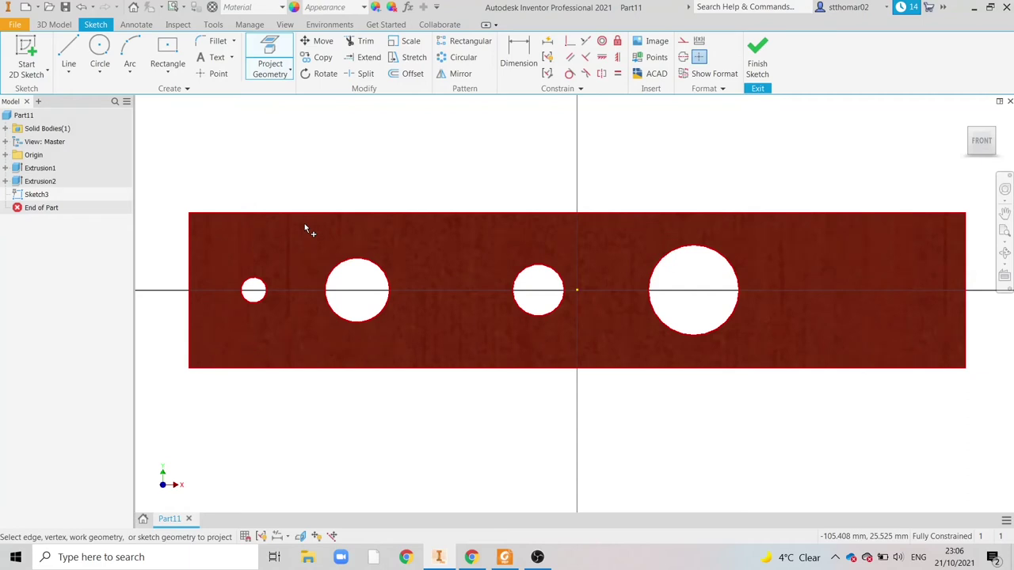
click(305, 228)
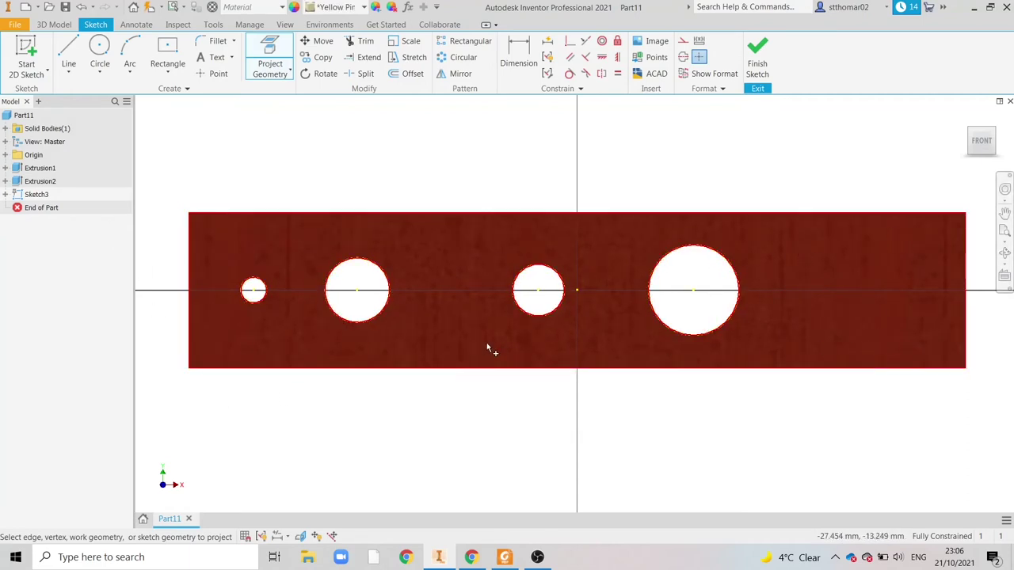
Draw a 50 mm diameter circle centred on the smallest hole.
click(99, 49)
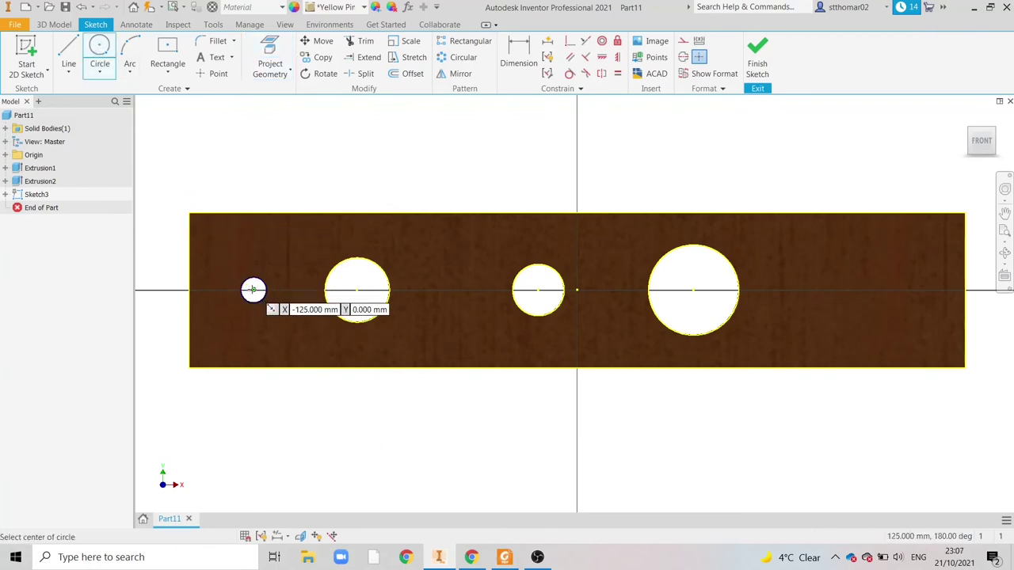
click(254, 290)
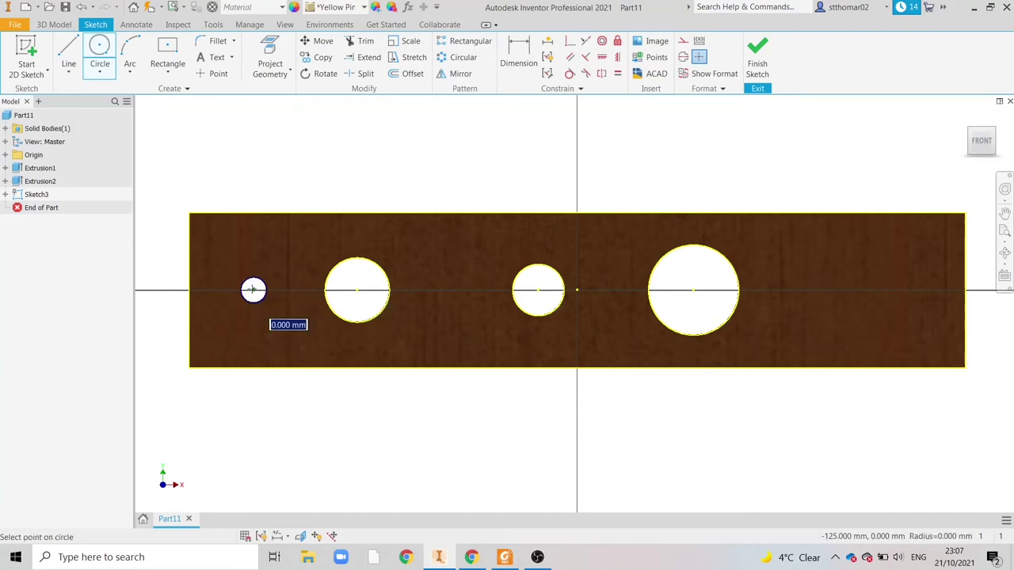
click(191, 289)
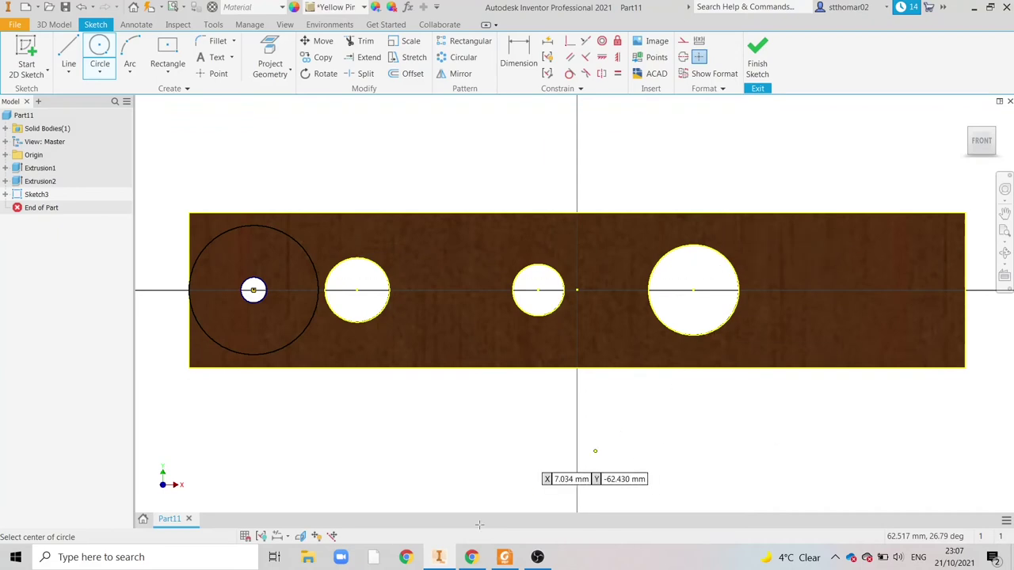
click(504, 557)
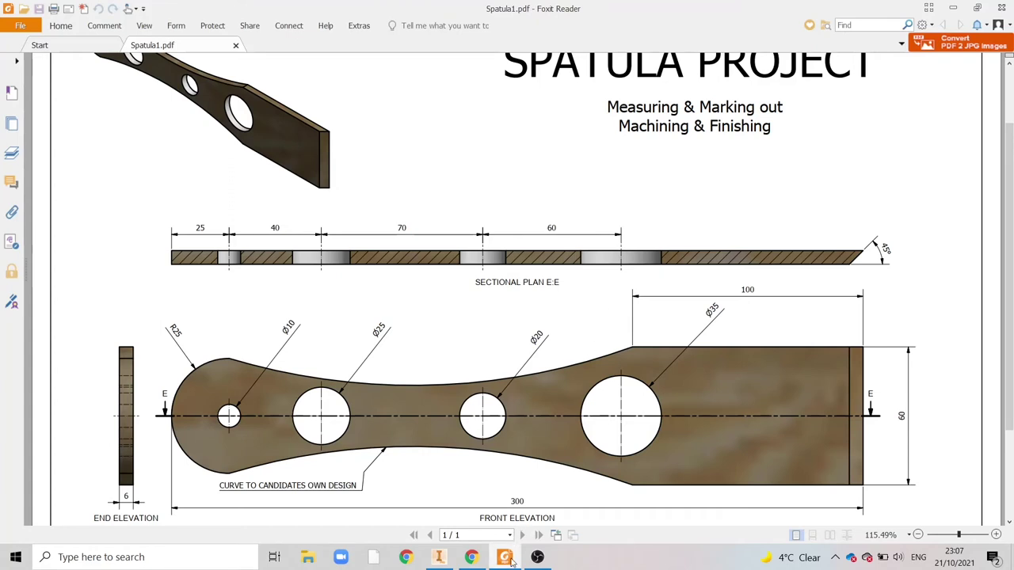
Draw a vertical construction line from the part's top edge to its bottom edge.
click(511, 560)
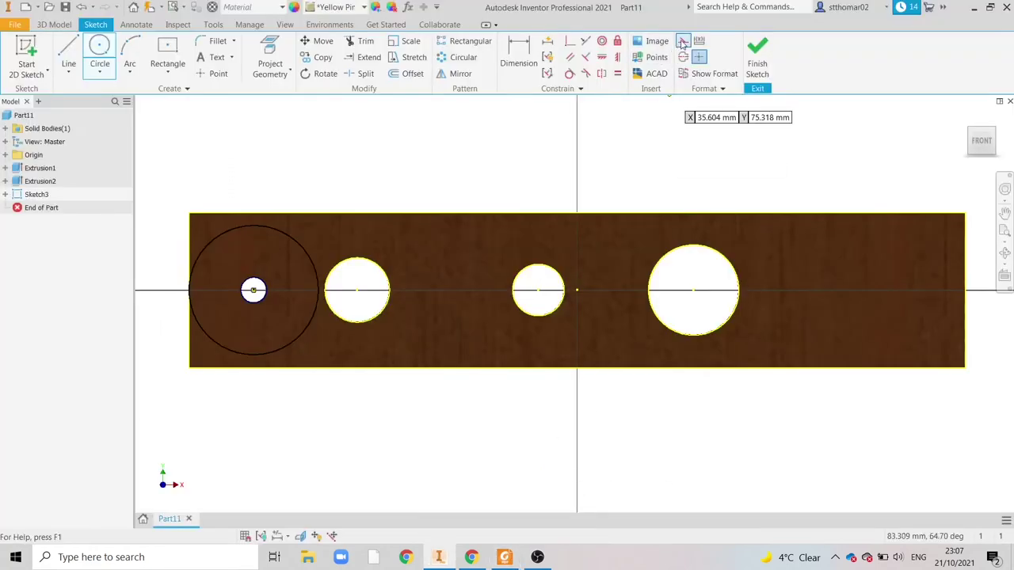
click(681, 42)
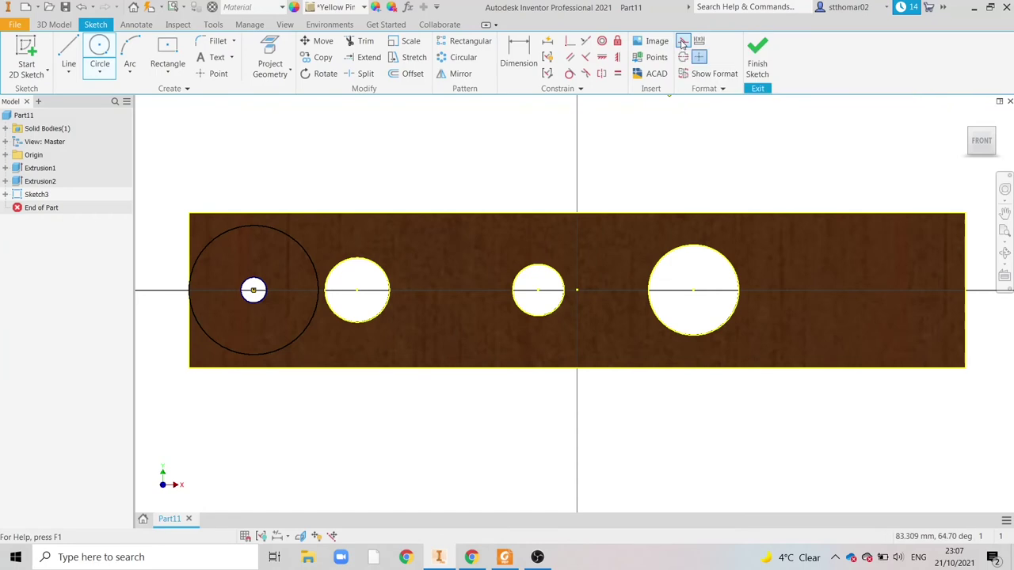
click(69, 50)
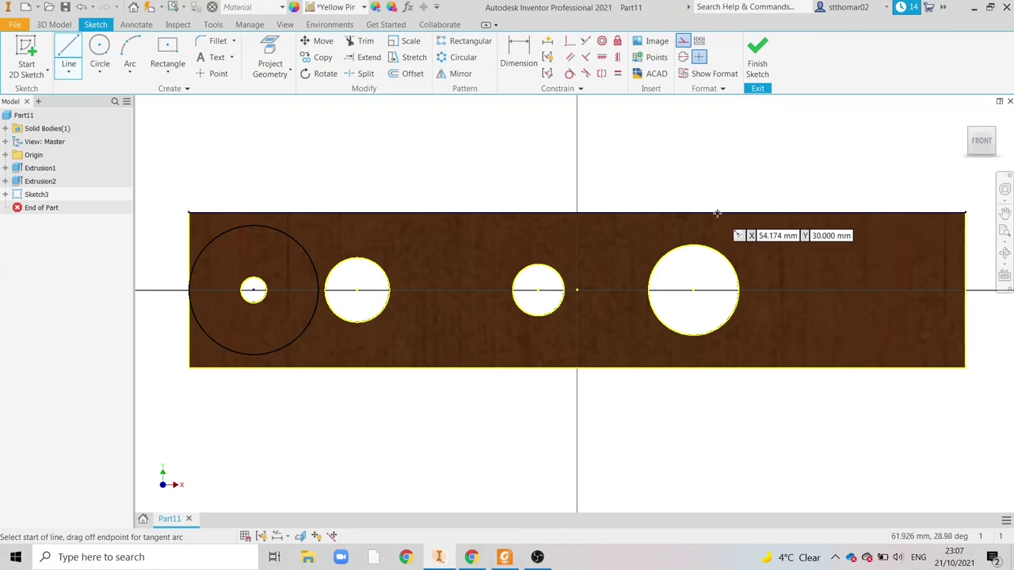
click(757, 212)
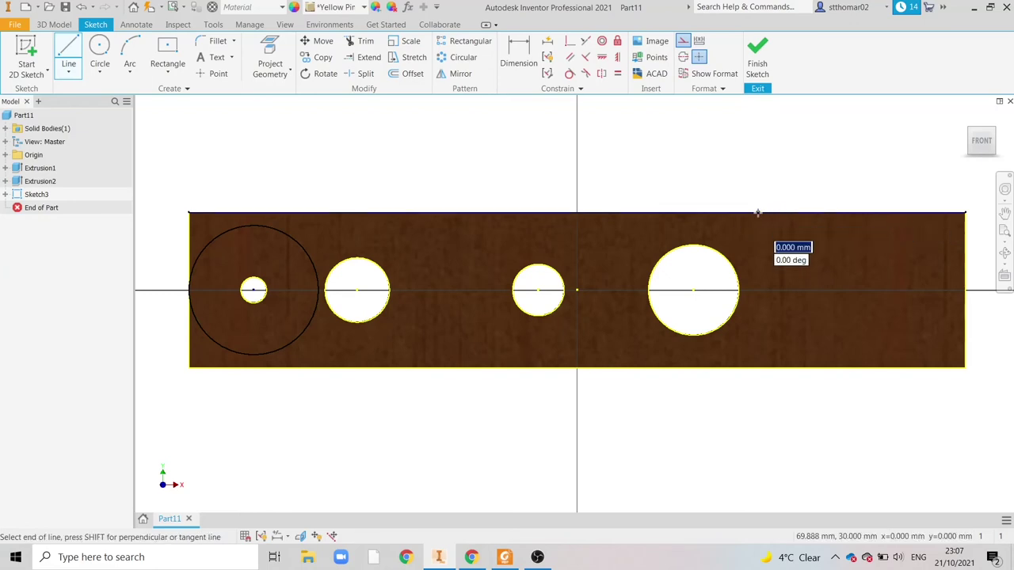
double_click(757, 367)
right_click(800, 156)
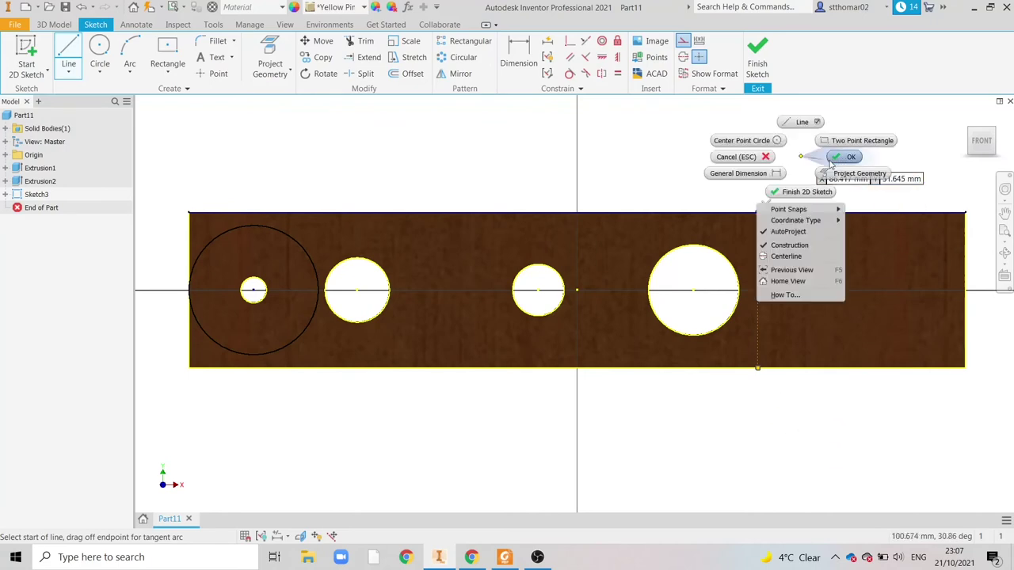
click(846, 157)
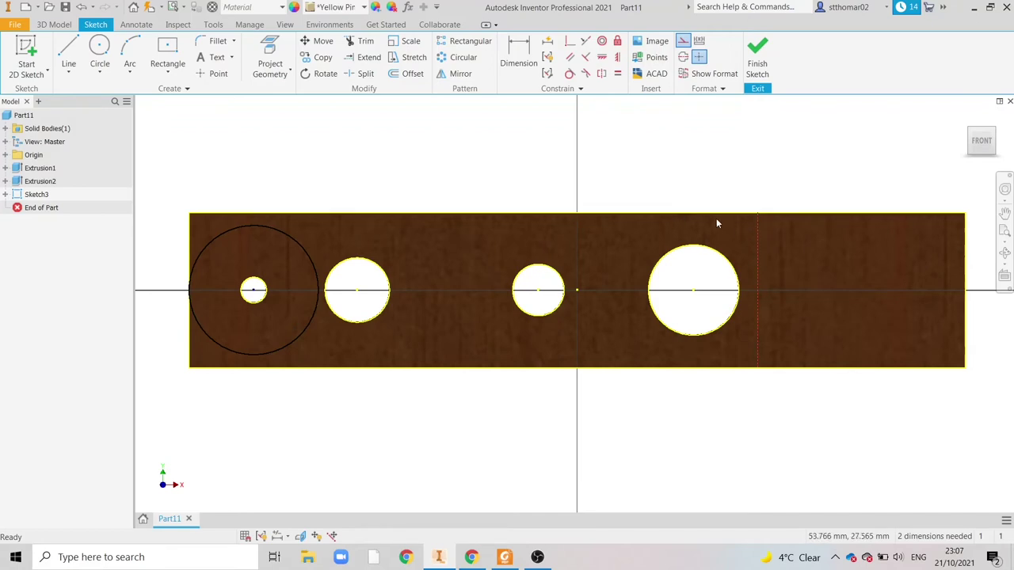
Dimension the construction line 100 mm from the part's right end.
click(521, 52)
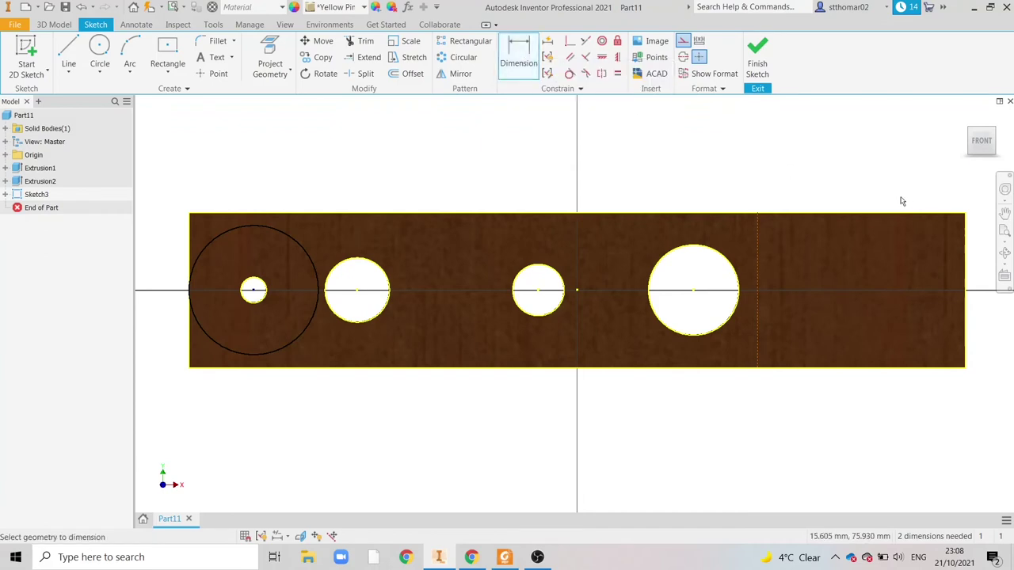
click(964, 238)
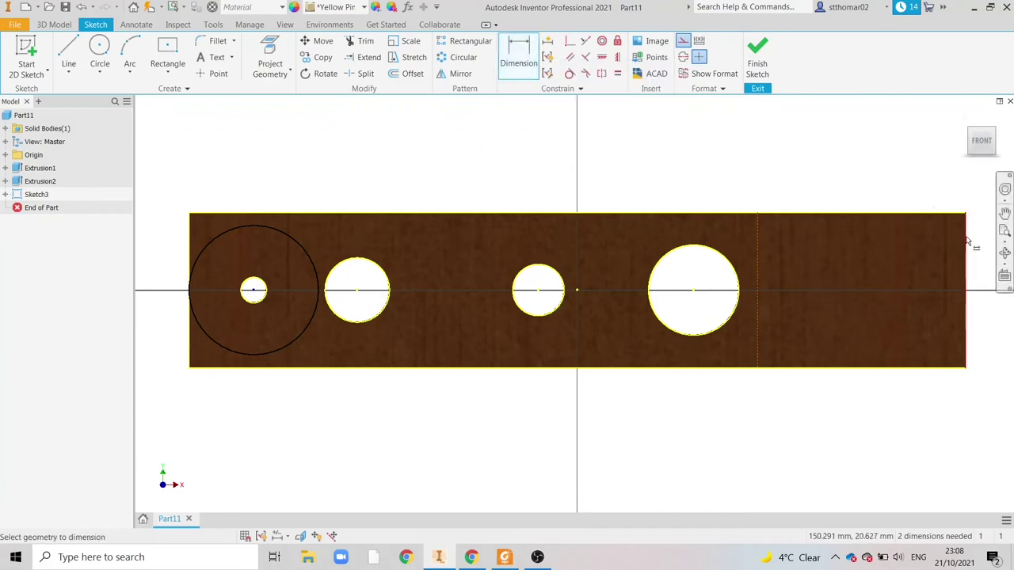
click(760, 247)
click(826, 173)
text(100)
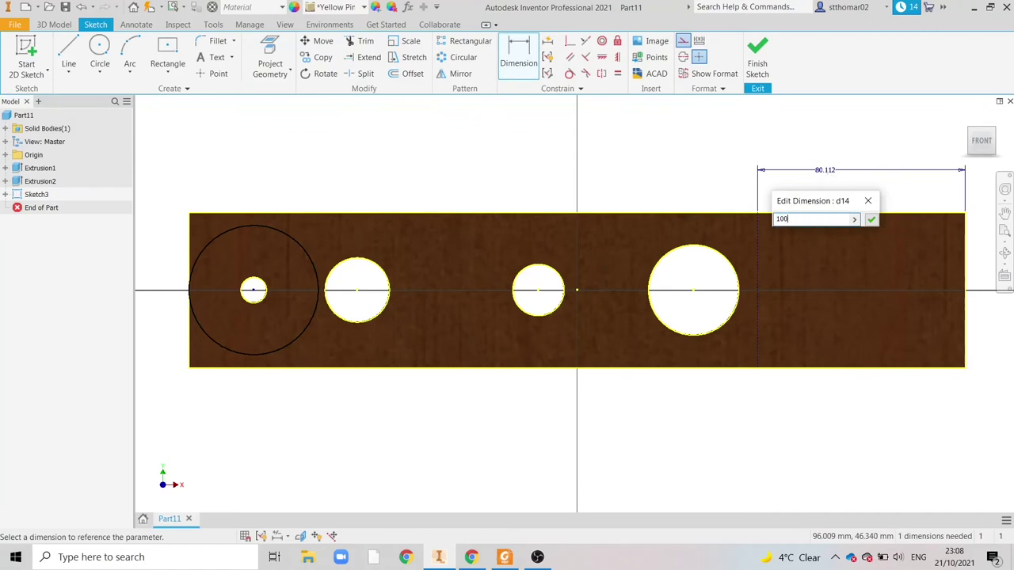
key(Return)
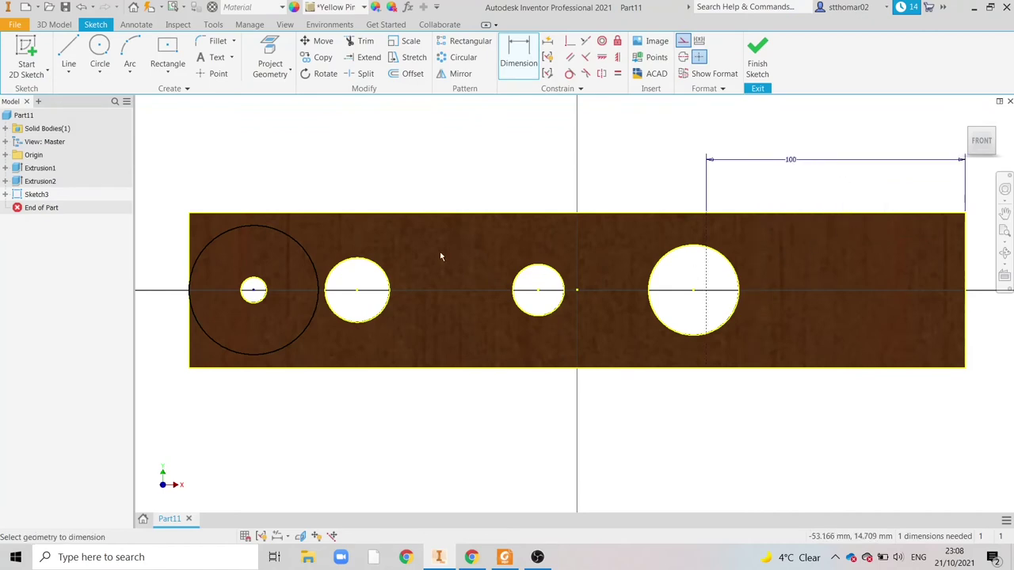
Draw a three-point arc from the construction line's top end to the 50 mm circle's top, as normal geometry.
click(131, 73)
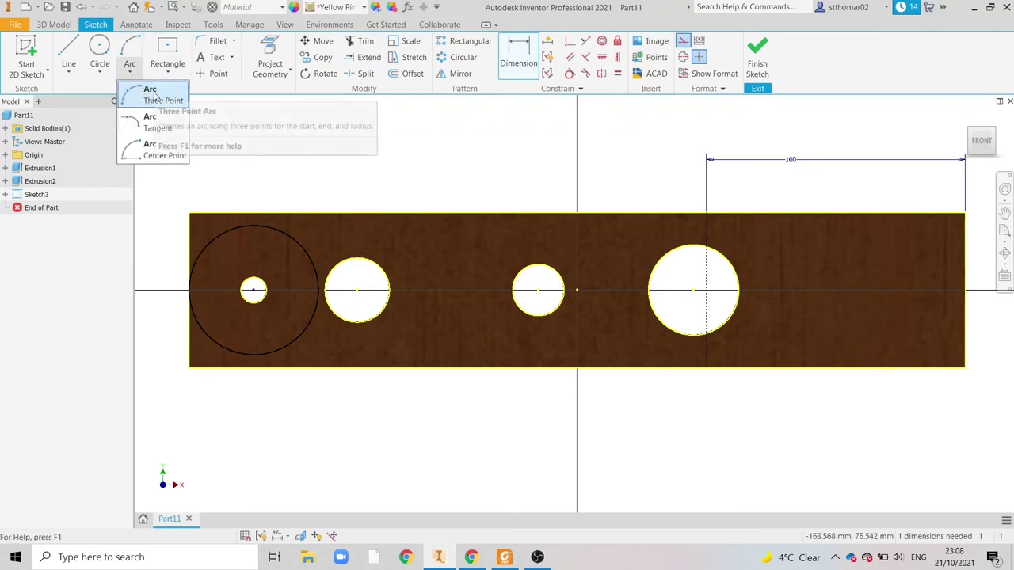
click(156, 95)
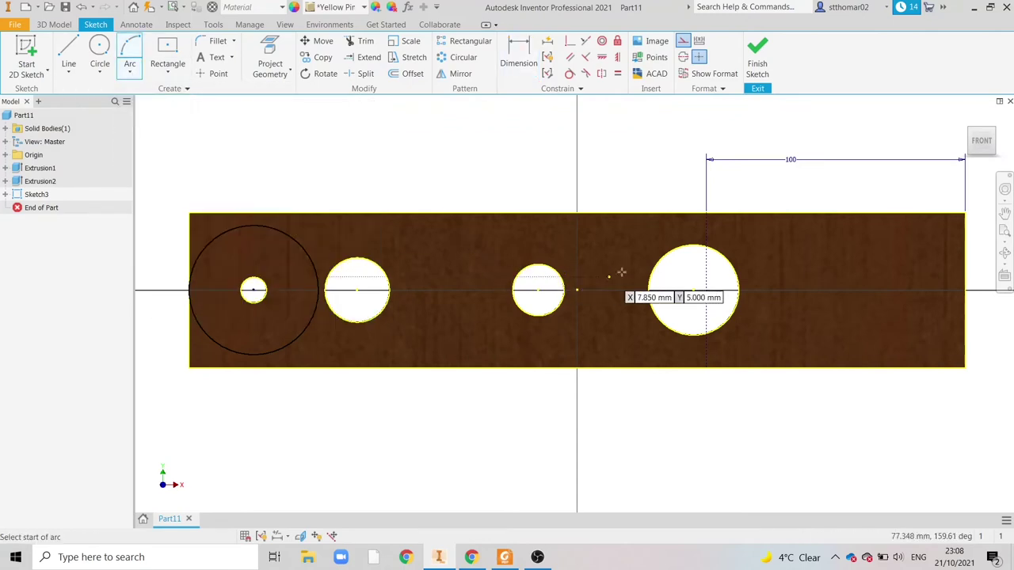
click(706, 213)
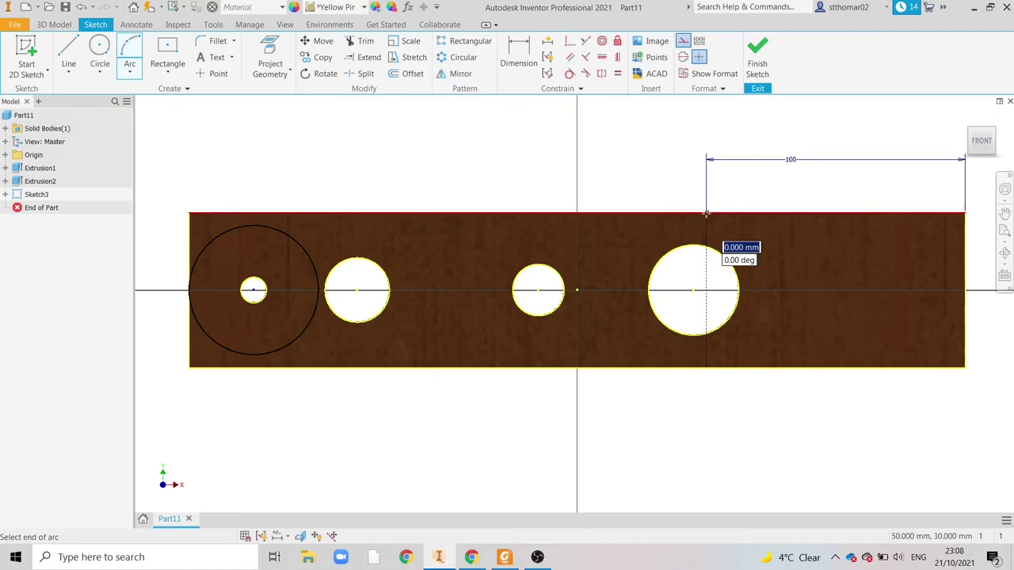
click(256, 227)
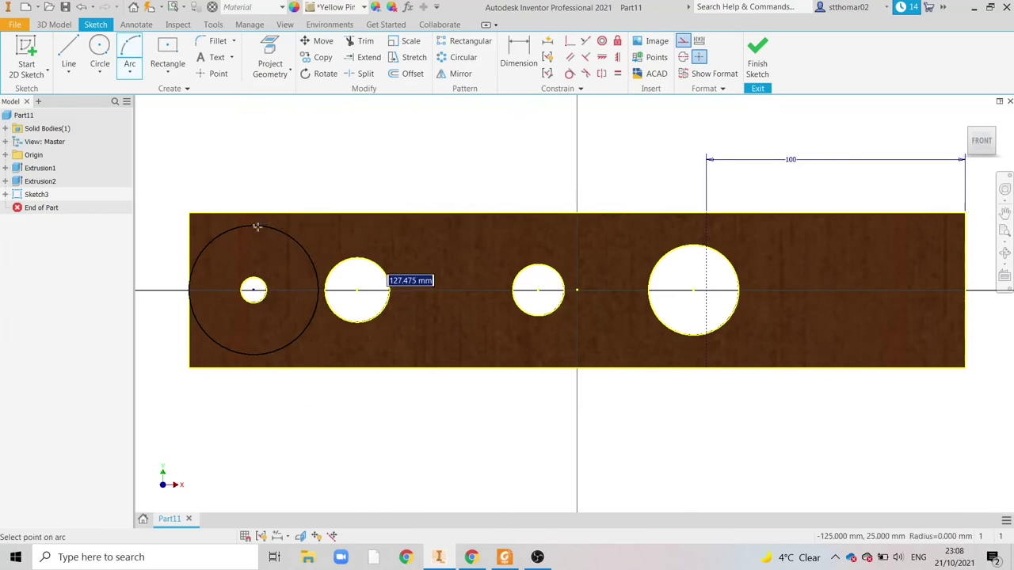
click(460, 244)
scroll(468, 254, down, 2)
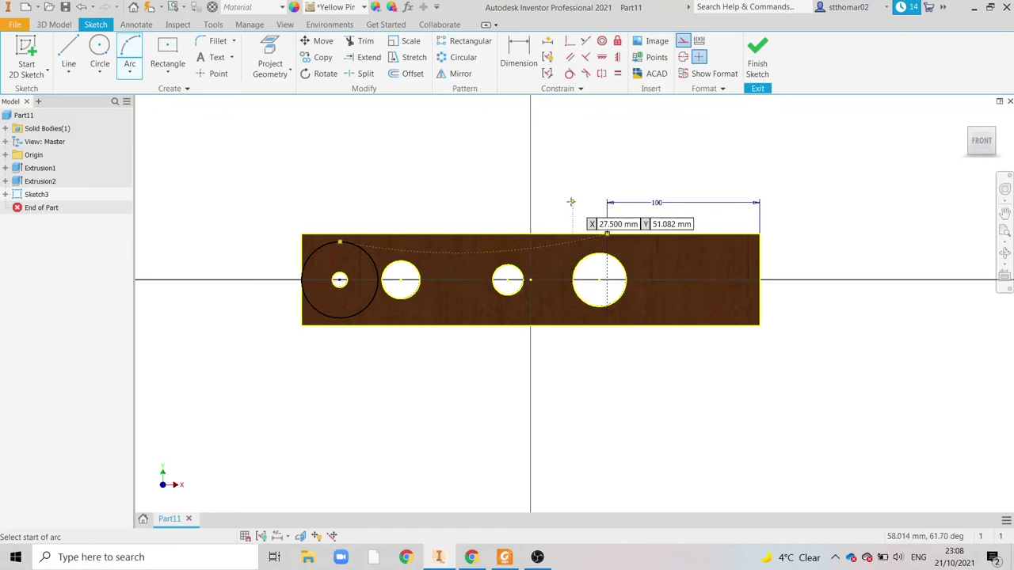
key(Escape)
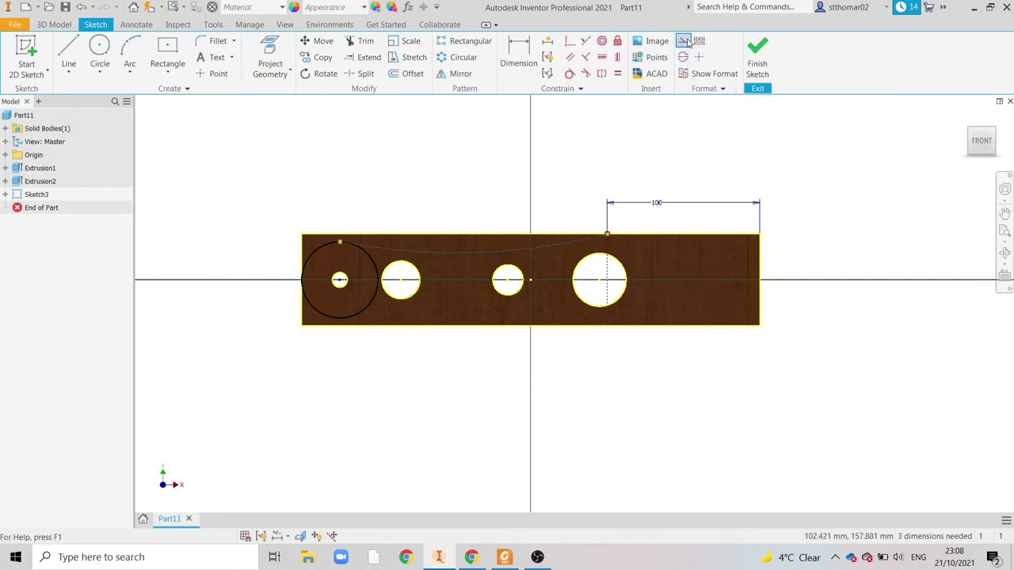
click(684, 42)
click(592, 199)
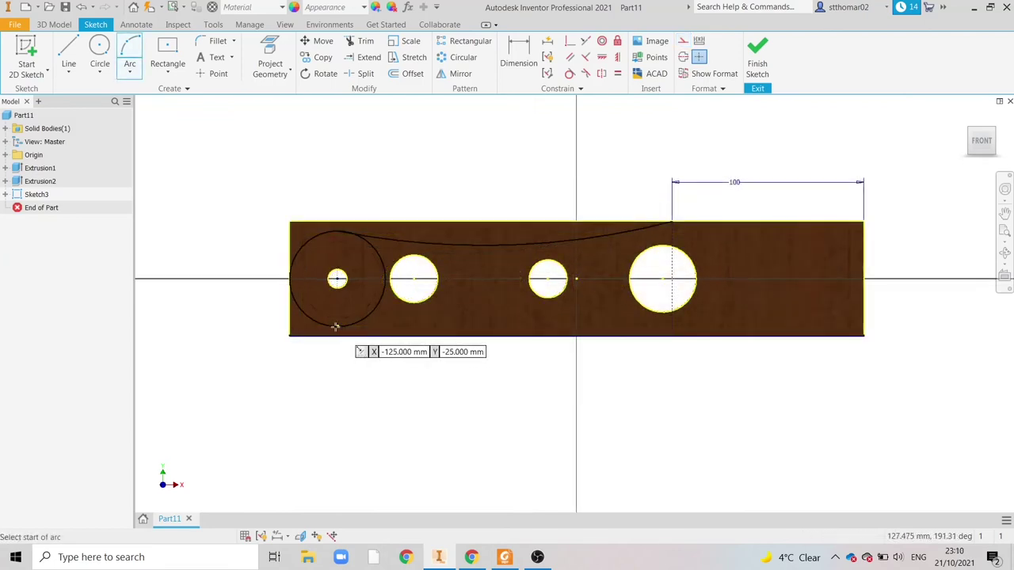
Draw a lower three-point arc from the circle's bottom to the part's bottom edge.
click(335, 326)
click(672, 336)
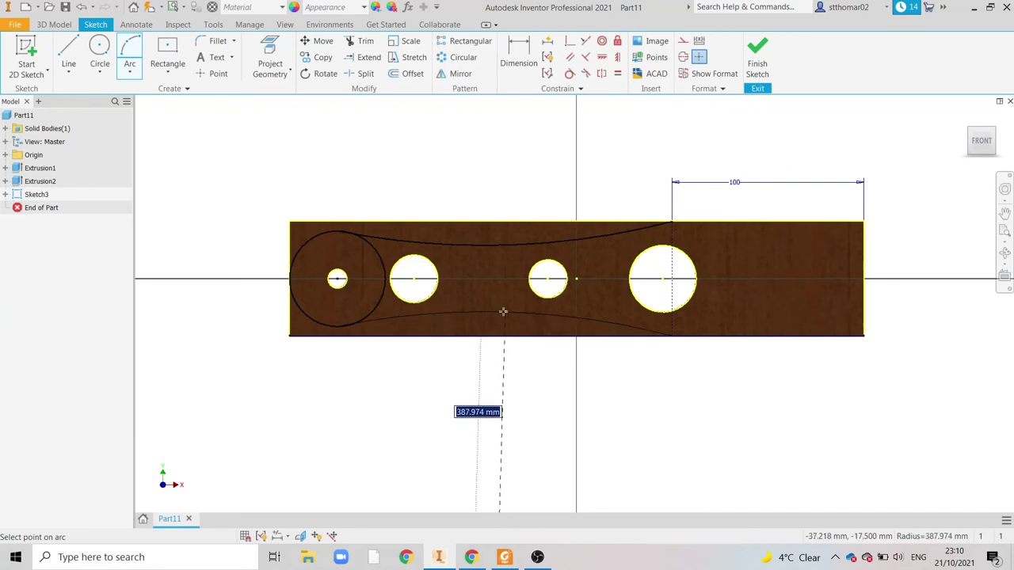
click(503, 312)
right_click(572, 380)
key(Escape)
key(Escape)
Dimension both the lower and upper arcs to radius 400.
click(520, 71)
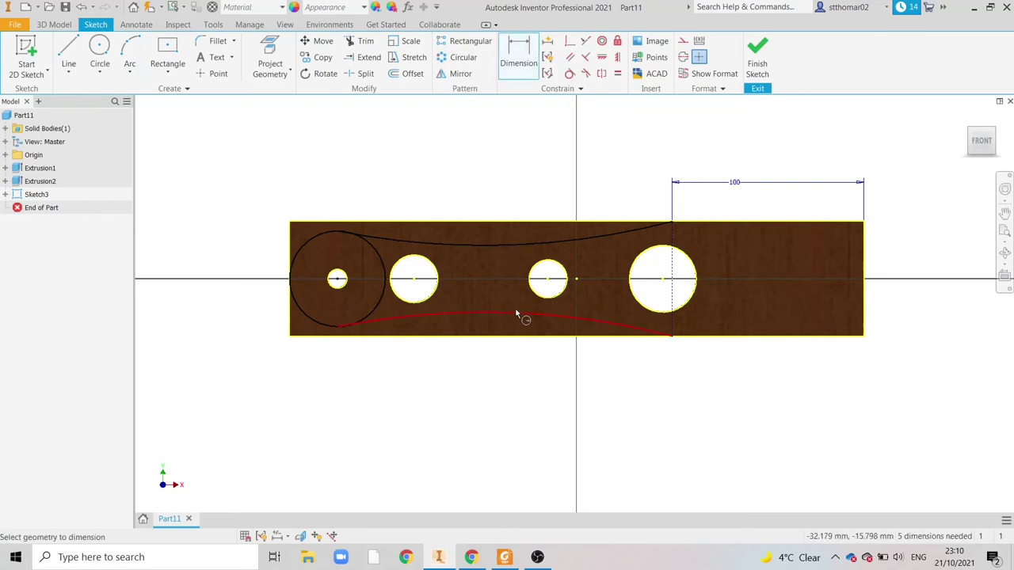
click(518, 315)
click(509, 376)
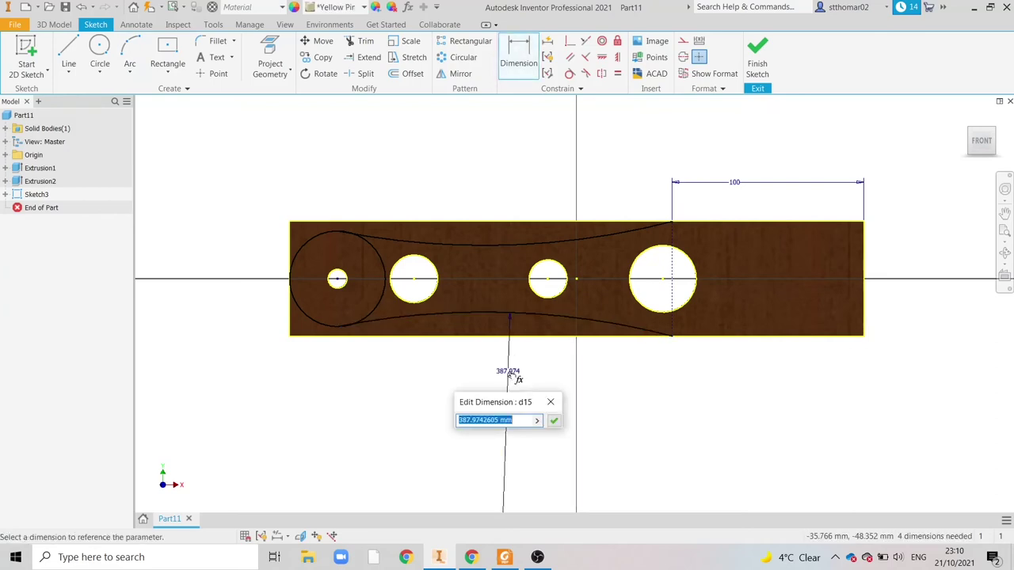
text(400)
key(Return)
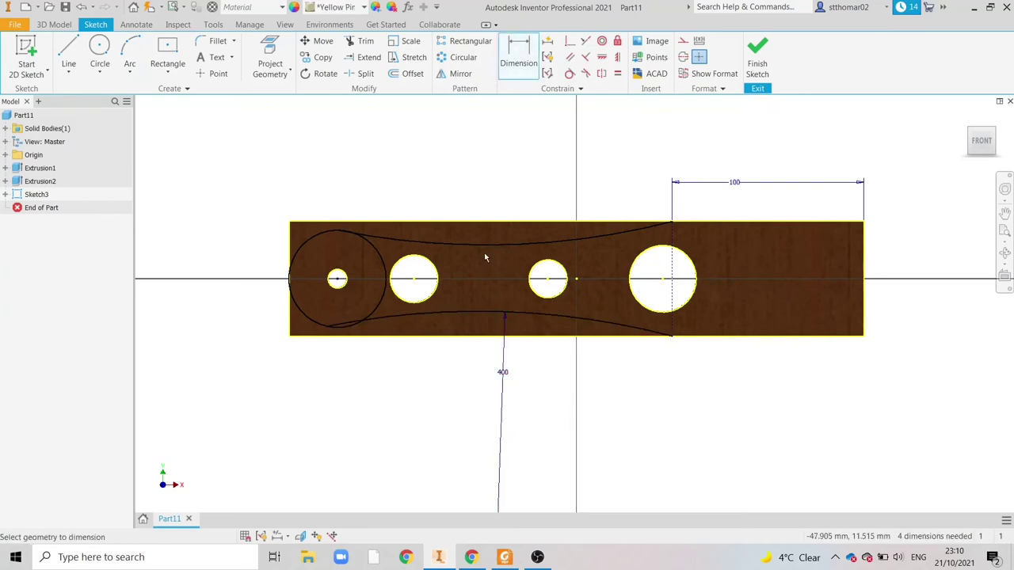
click(485, 241)
click(498, 196)
text(400)
key(Return)
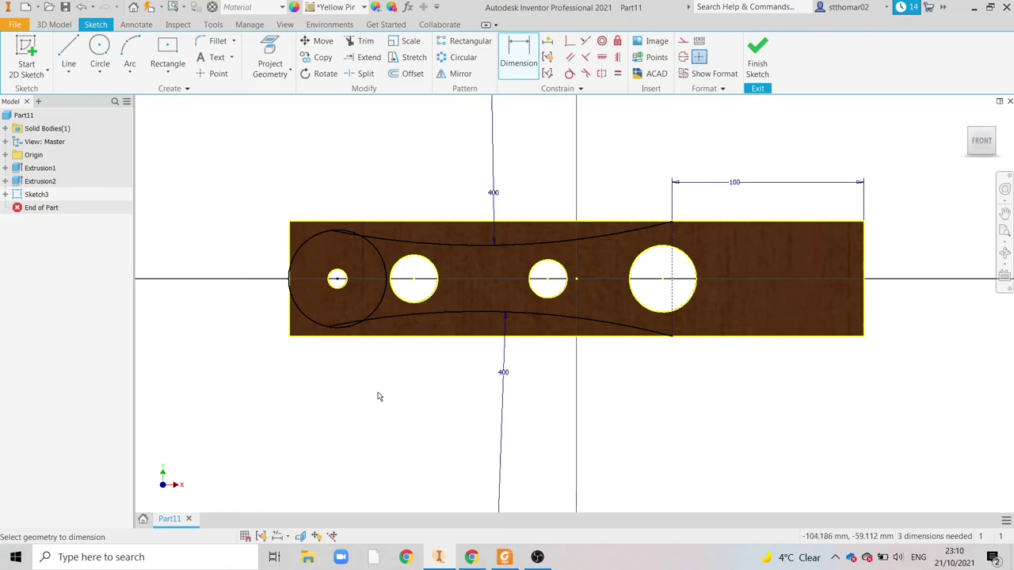
Trim the arc stubs inside the 50 mm circle and the circle's right-hand portions.
scroll(336, 241, down, 3)
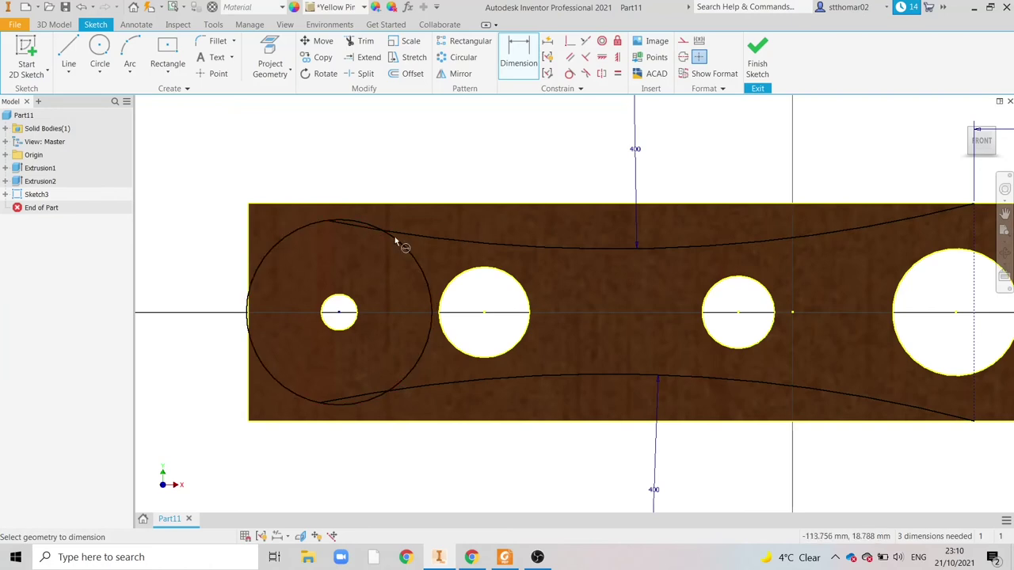
click(364, 44)
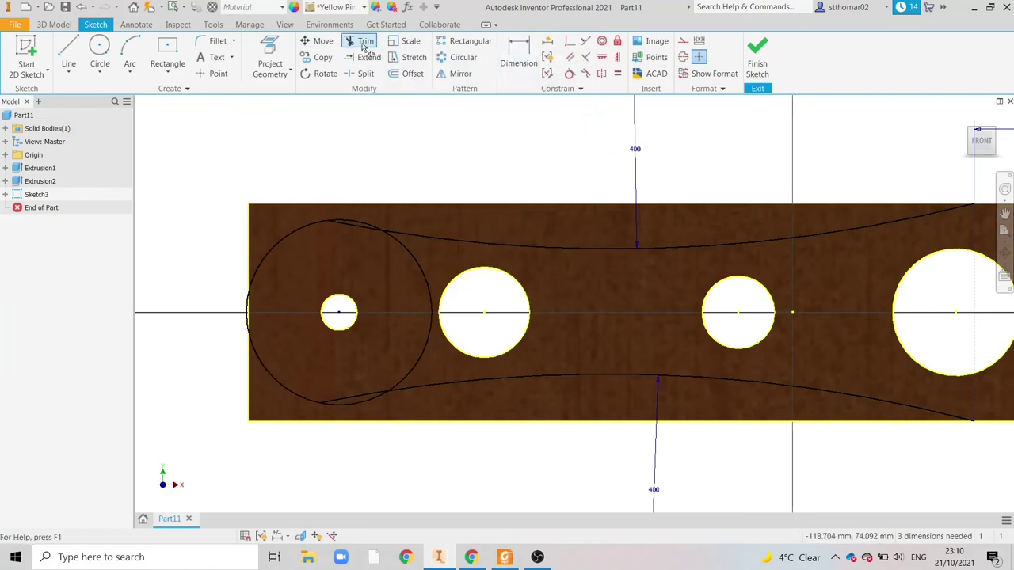
click(352, 229)
click(355, 227)
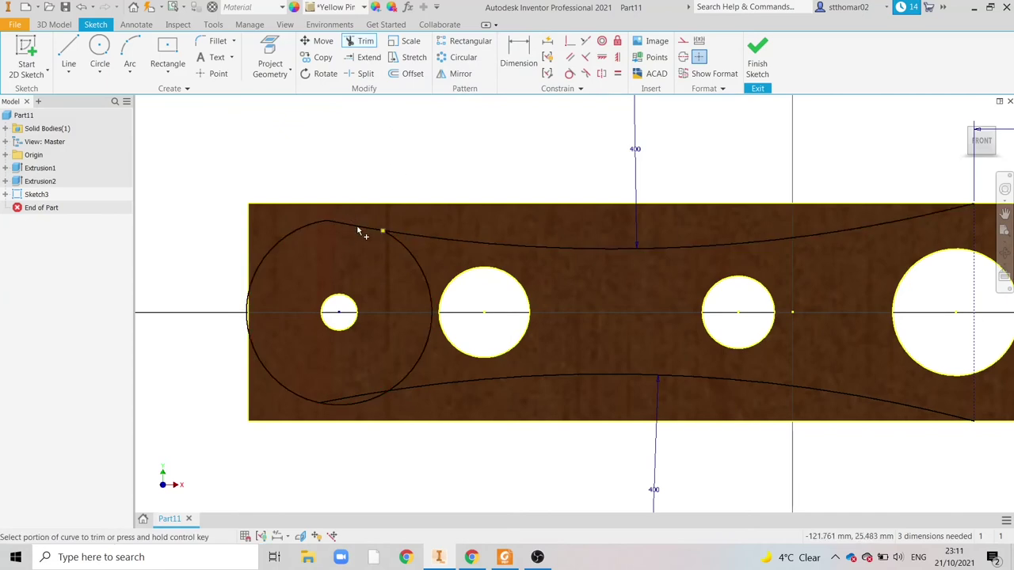
click(414, 265)
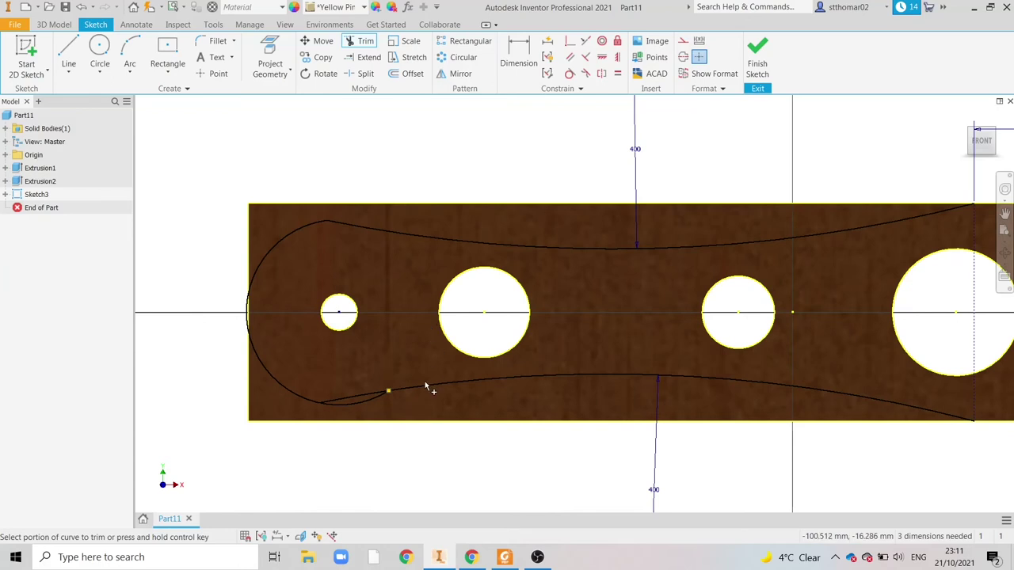
click(360, 407)
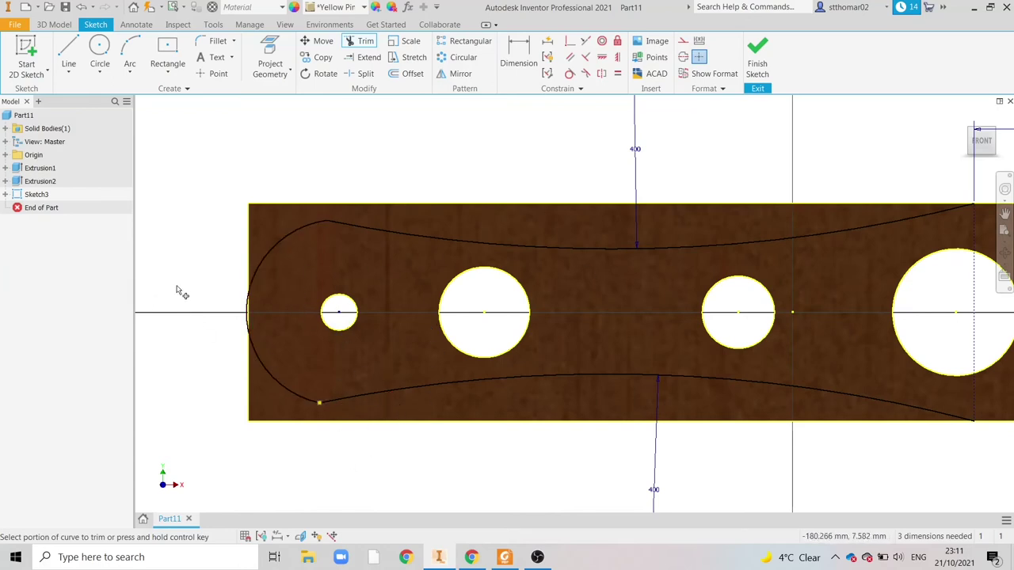
scroll(247, 314, up, 5)
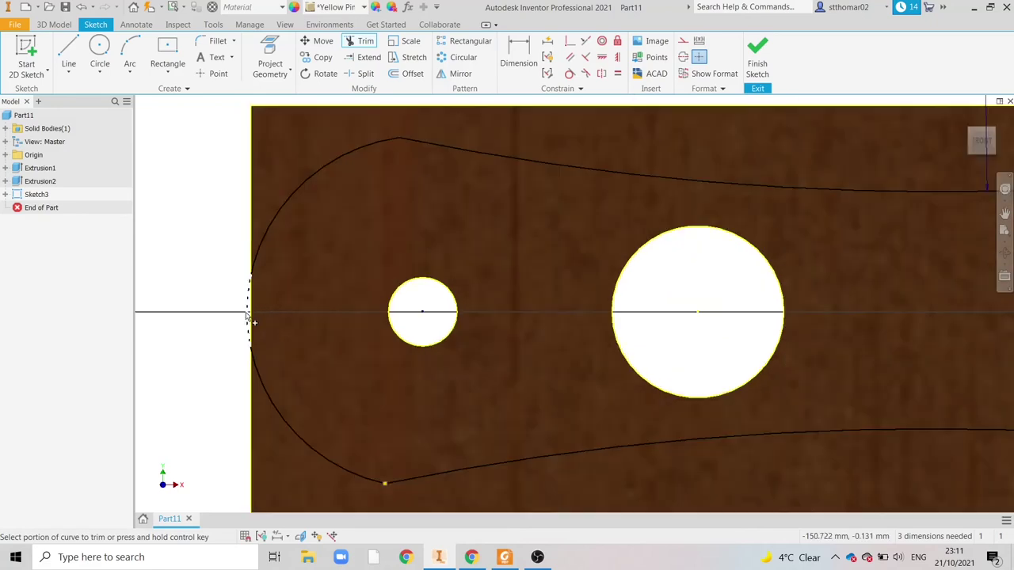
scroll(165, 266, down, 5)
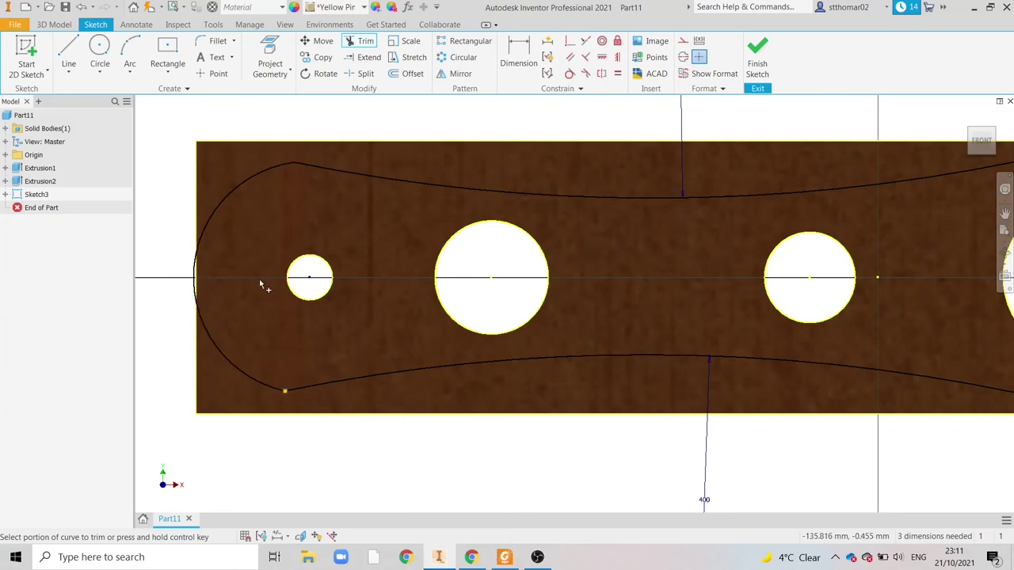
Drag the rounded left-end arc slightly to smooth the spatula's end.
key(Escape)
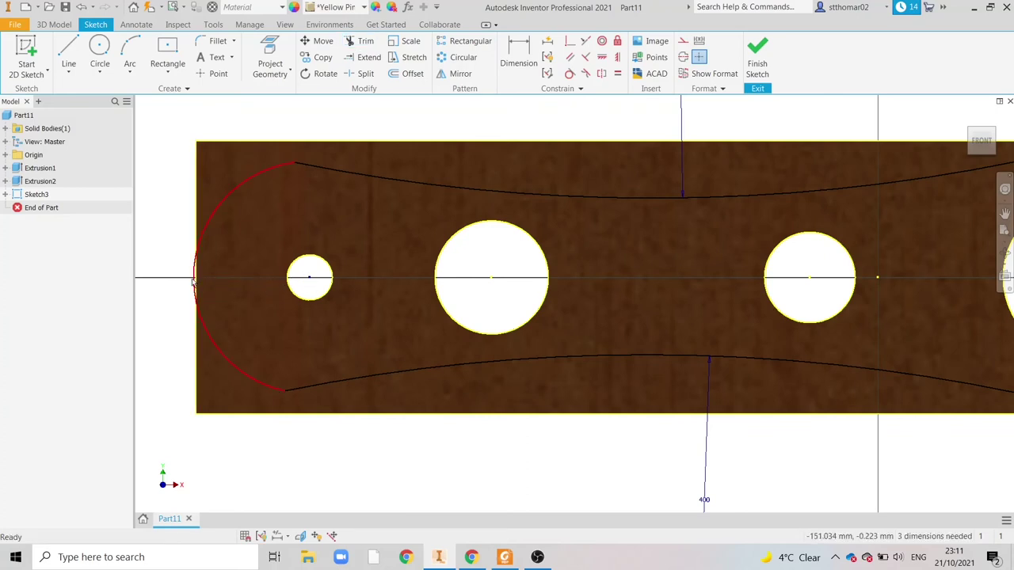
click(193, 282)
mouse_move(193, 282)
mouse_down()
mouse_move(209, 289)
mouse_move(195, 279)
mouse_up()
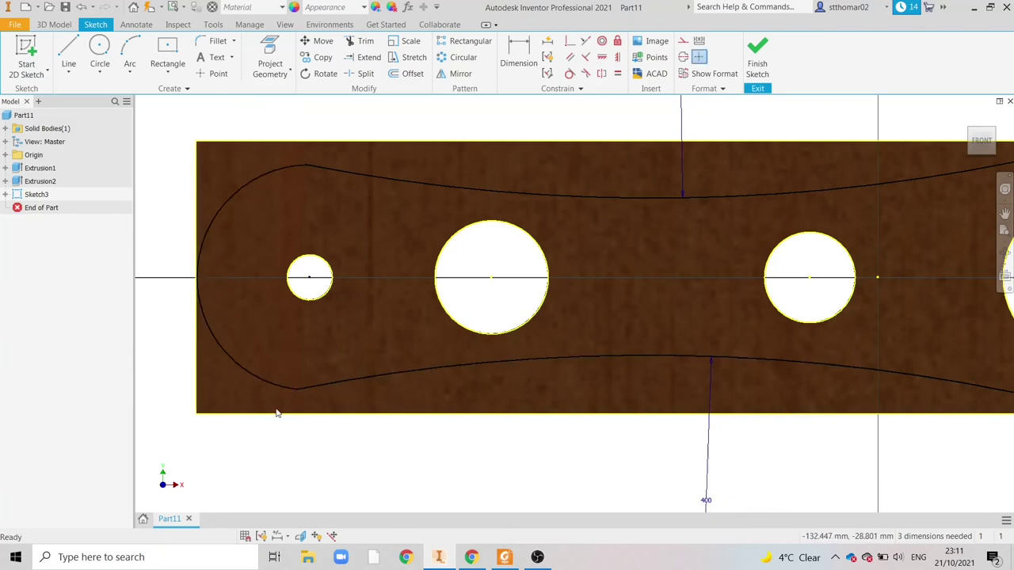
scroll(193, 318, up, 3)
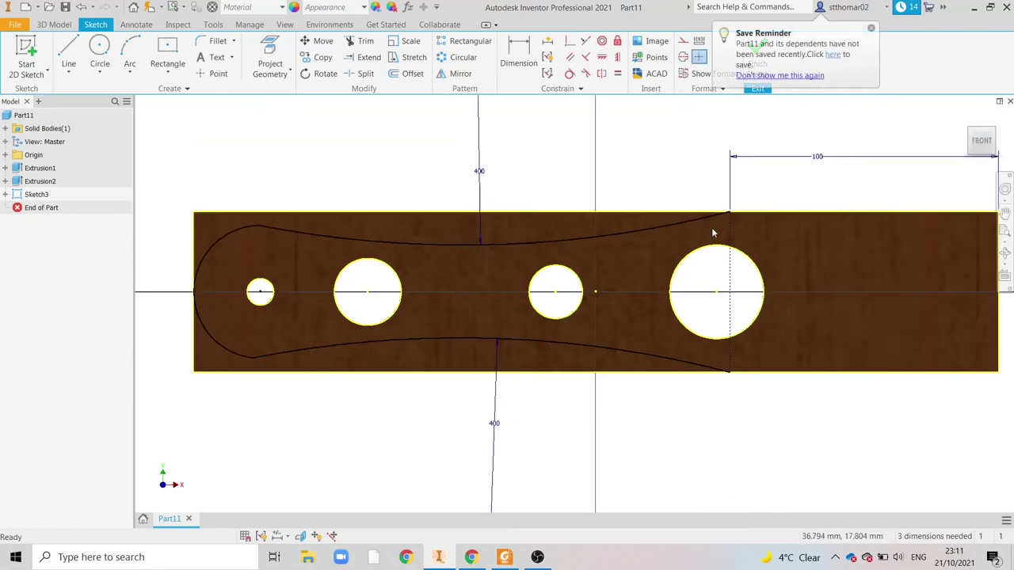
scroll(731, 378, down, 5)
scroll(731, 377, up, 4)
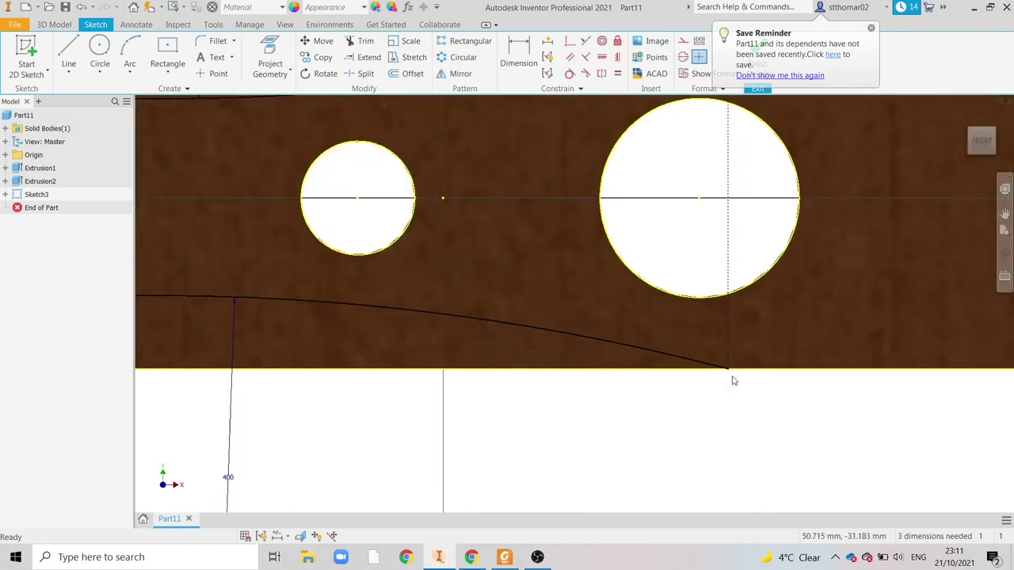
scroll(463, 199, up, 2)
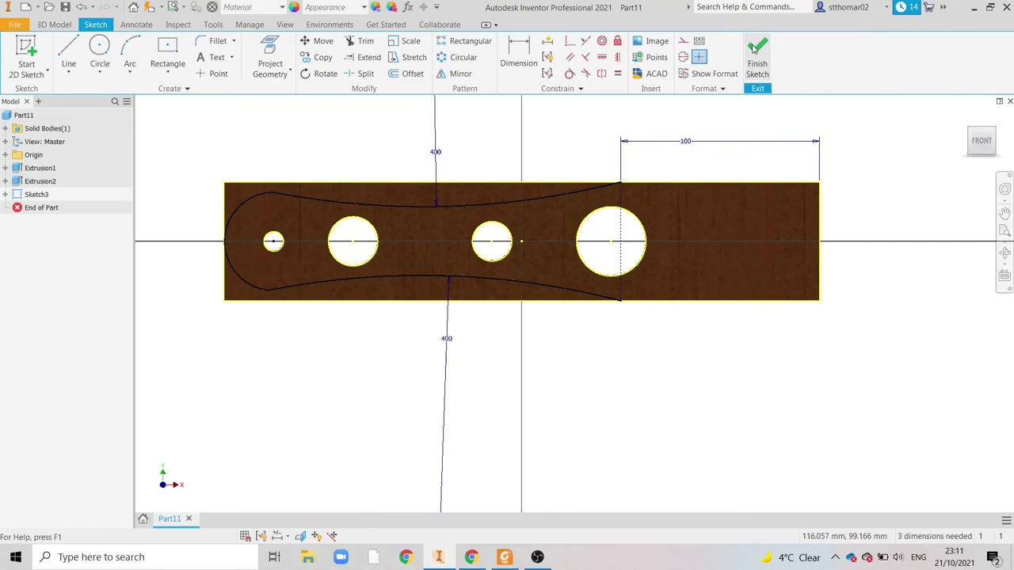
Finish Sketch3 and return to an angled 3D view of the board.
click(753, 49)
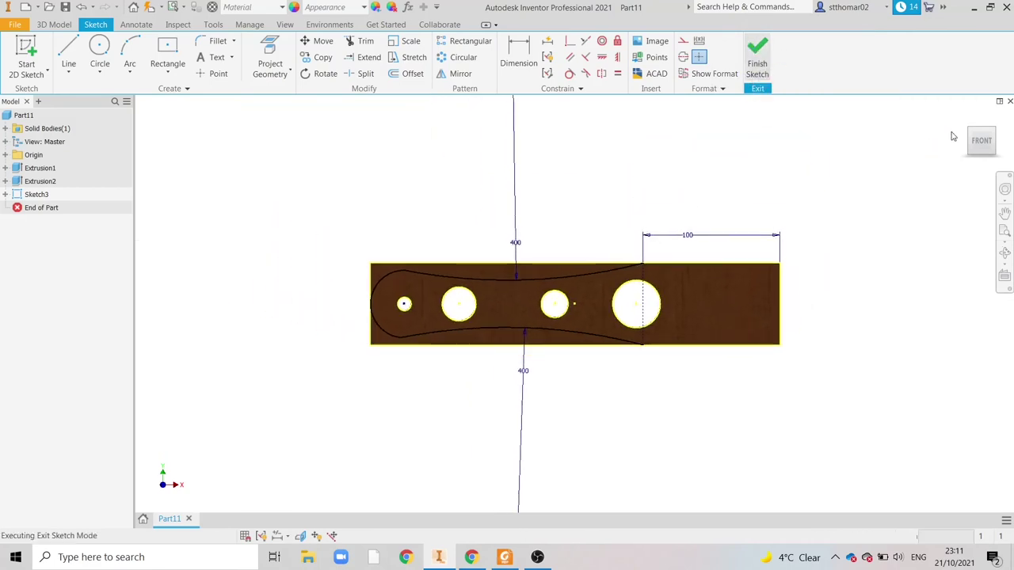
click(997, 134)
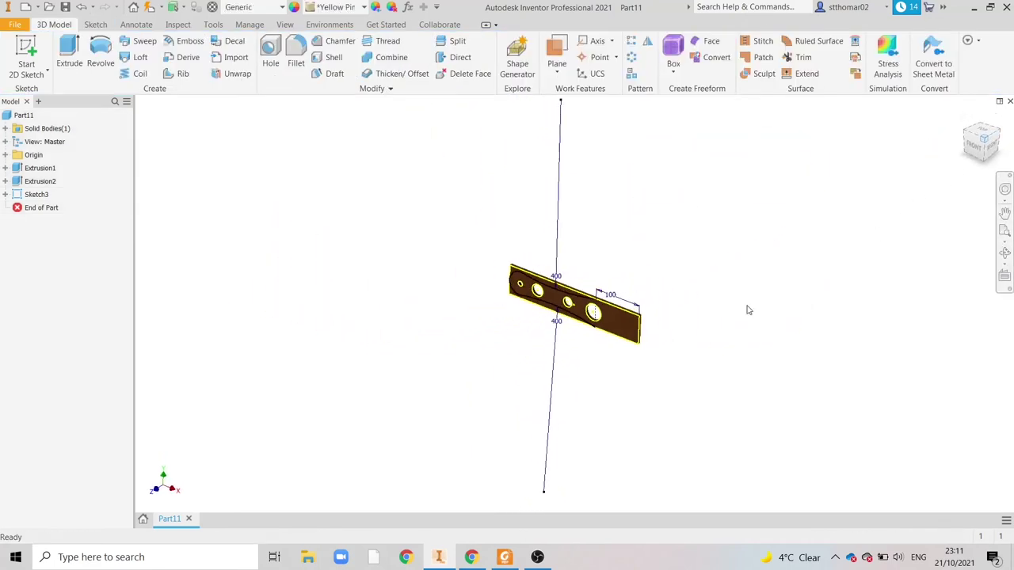
scroll(542, 301, up, 6)
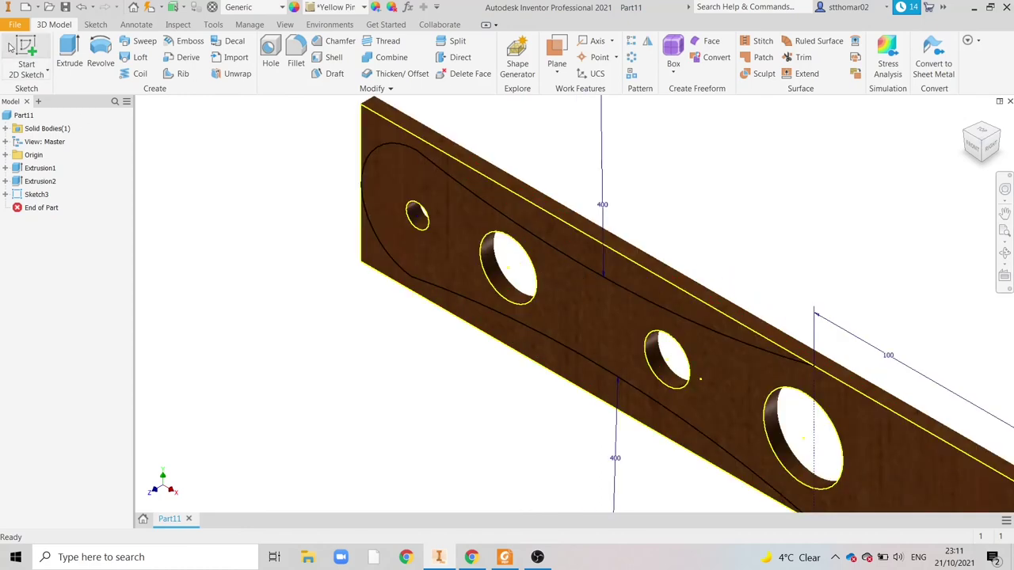
Cut away the region outside the spatula outline with a Through All extrusion.
click(70, 52)
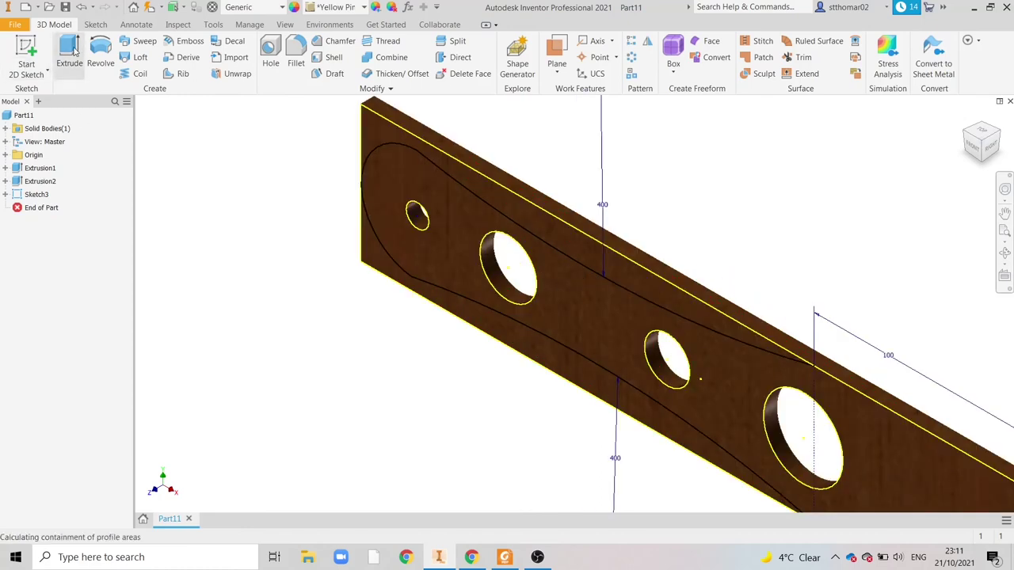
click(508, 207)
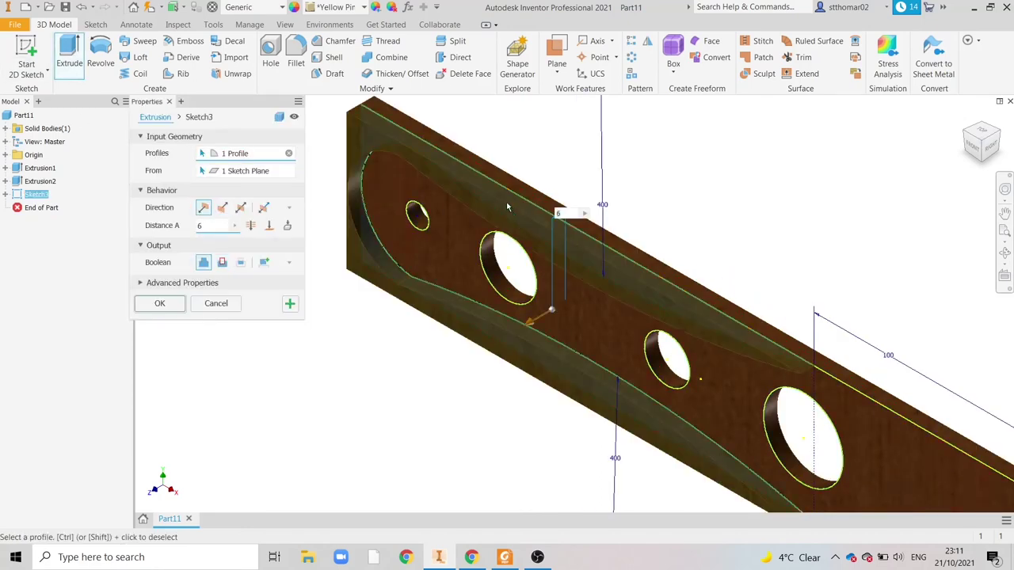
click(222, 265)
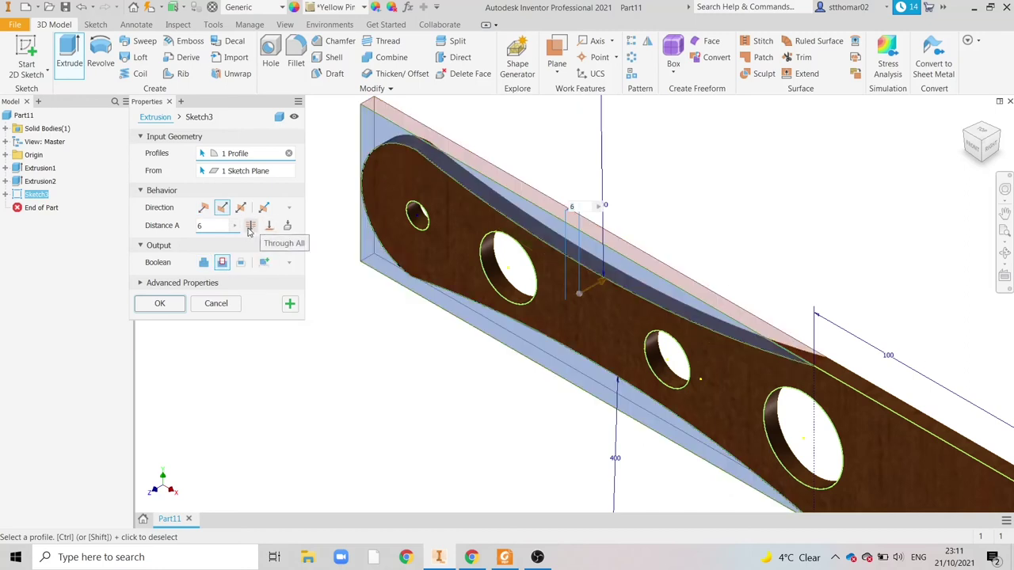
click(250, 226)
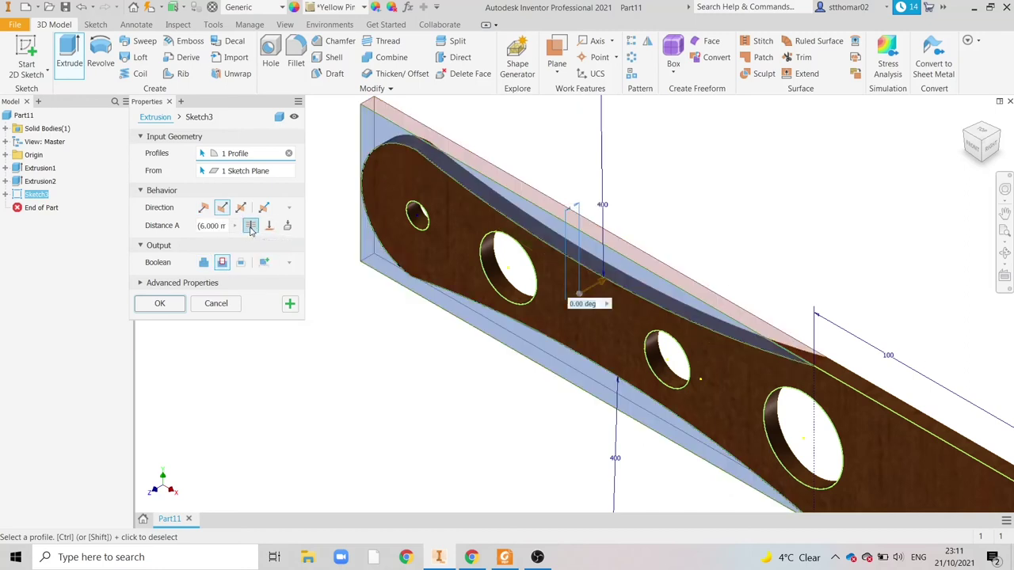
click(160, 304)
scroll(394, 237, down, 3)
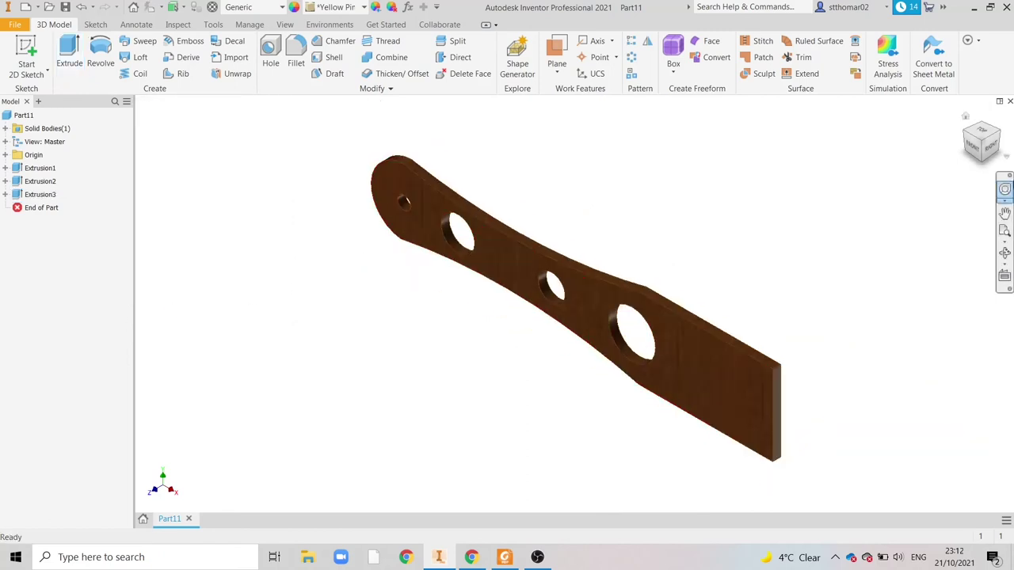
click(973, 148)
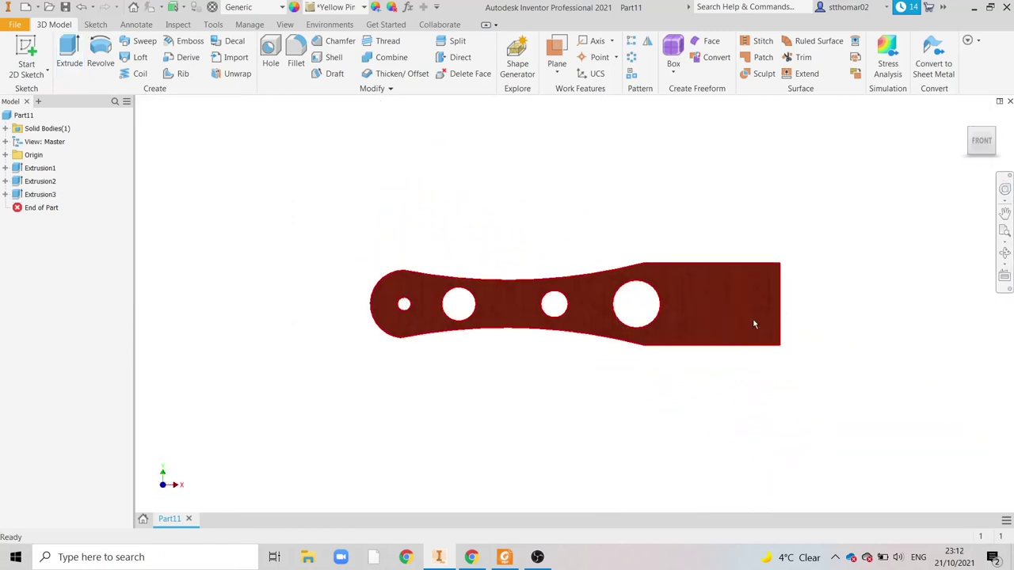
click(996, 134)
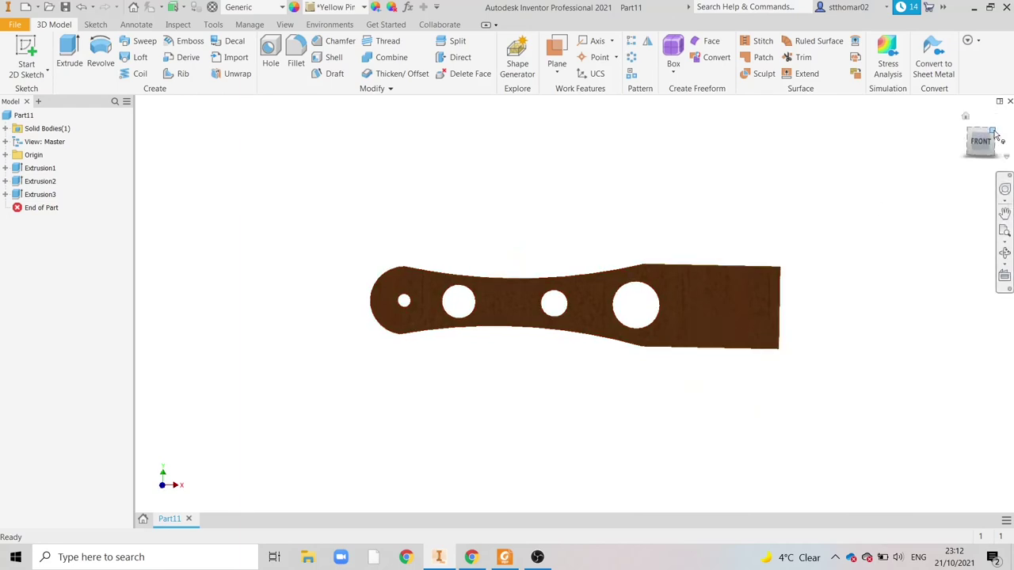
click(505, 556)
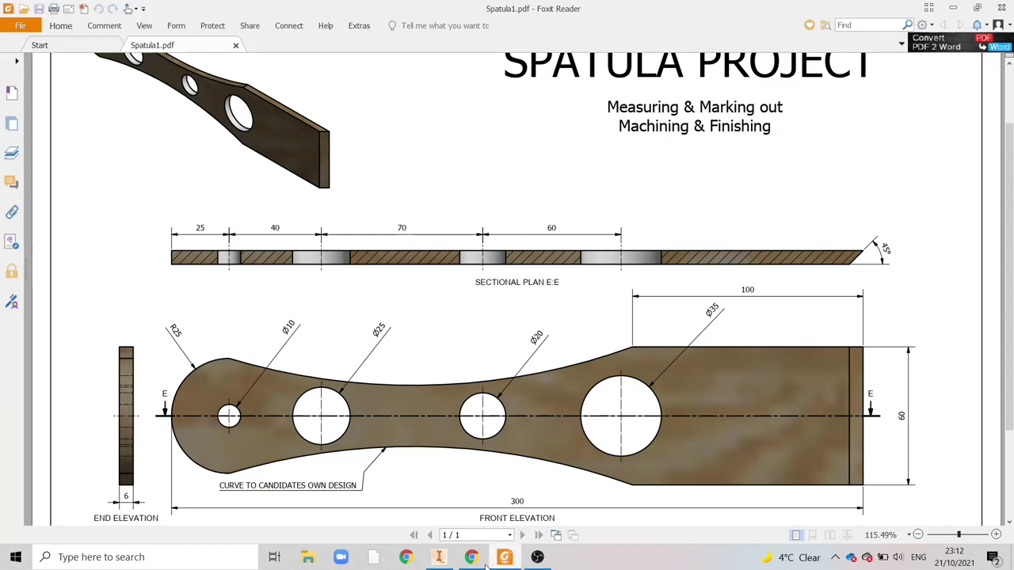
click(438, 556)
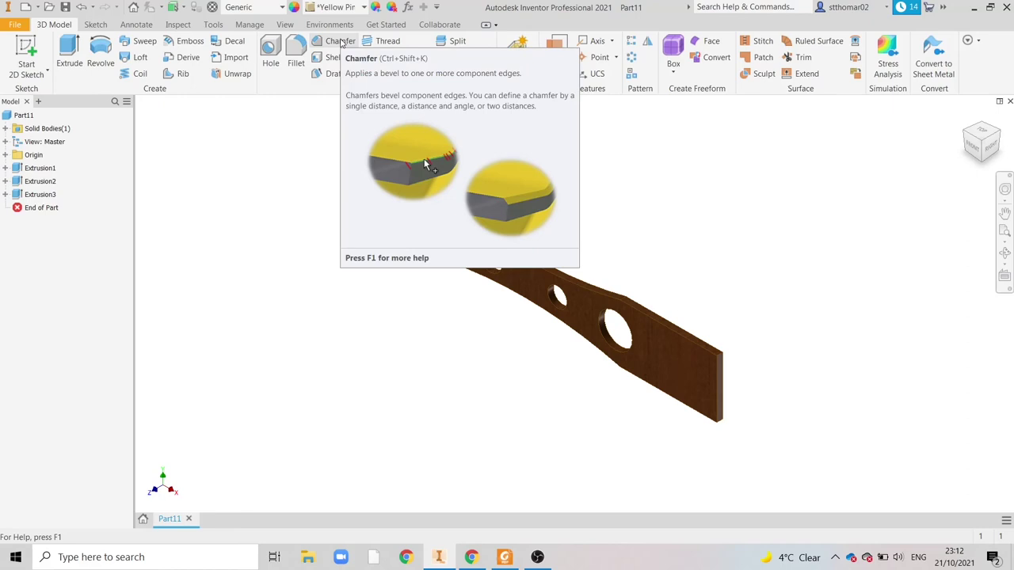
Chamfer the spatula's square end edge at 6 mm, then check it from front and angled views.
click(341, 42)
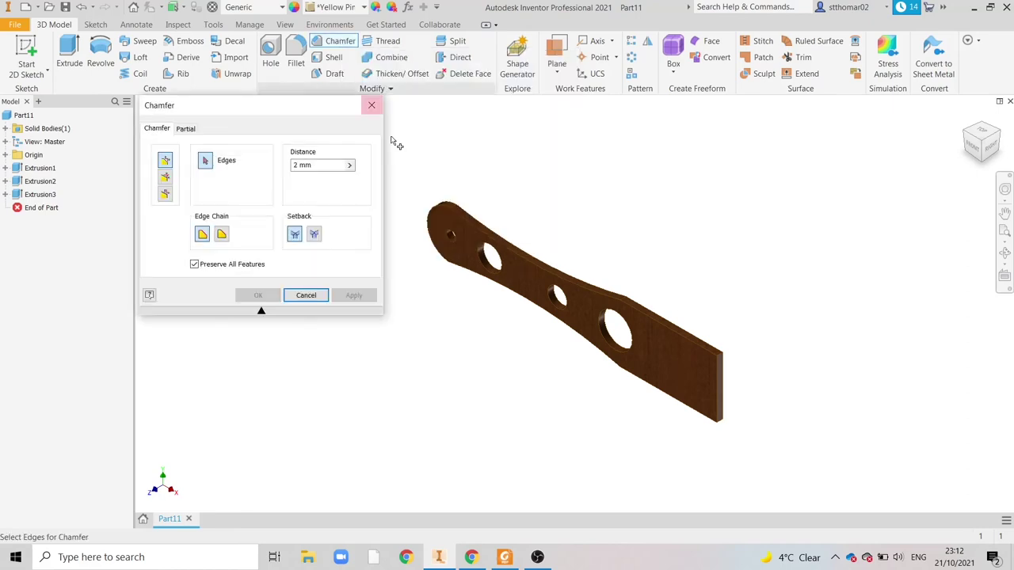
click(719, 394)
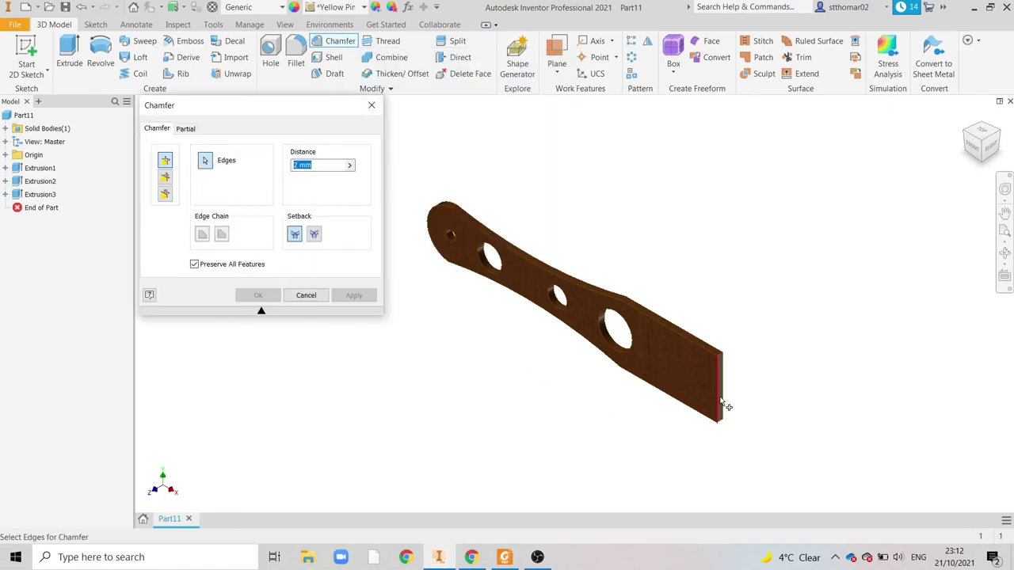
scroll(726, 385, down, 2)
scroll(726, 382, down, 2)
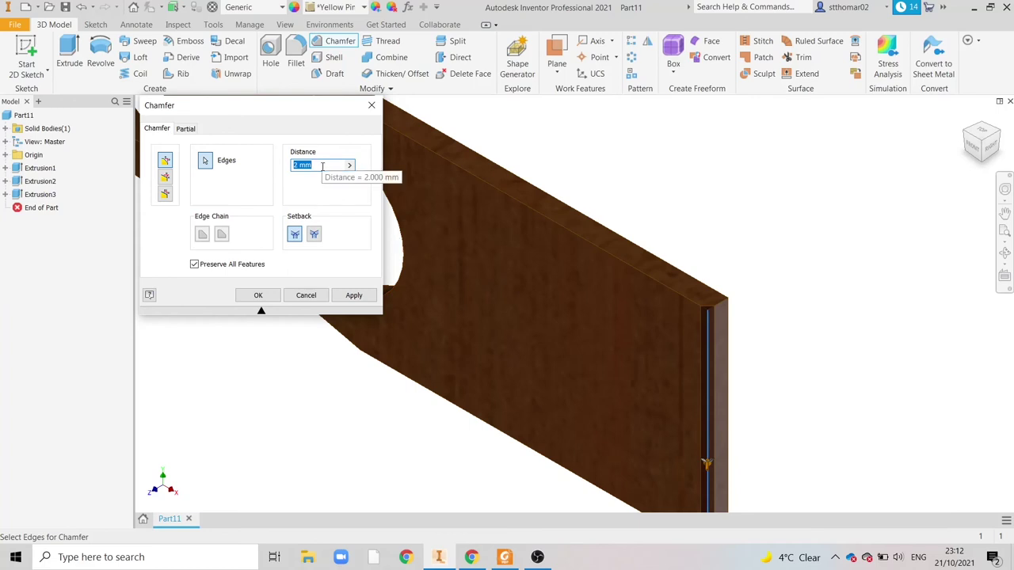
text(6)
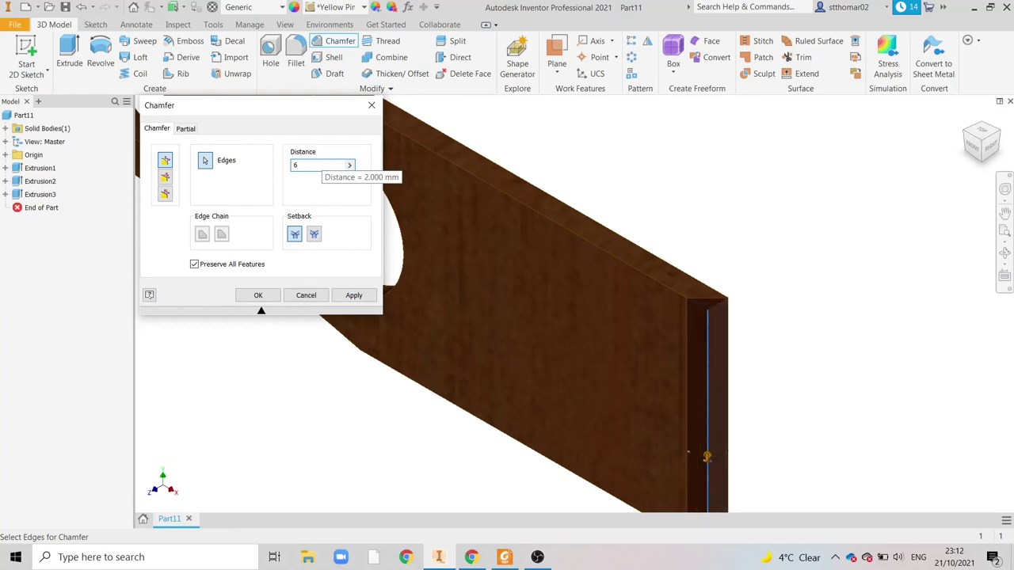
key(Return)
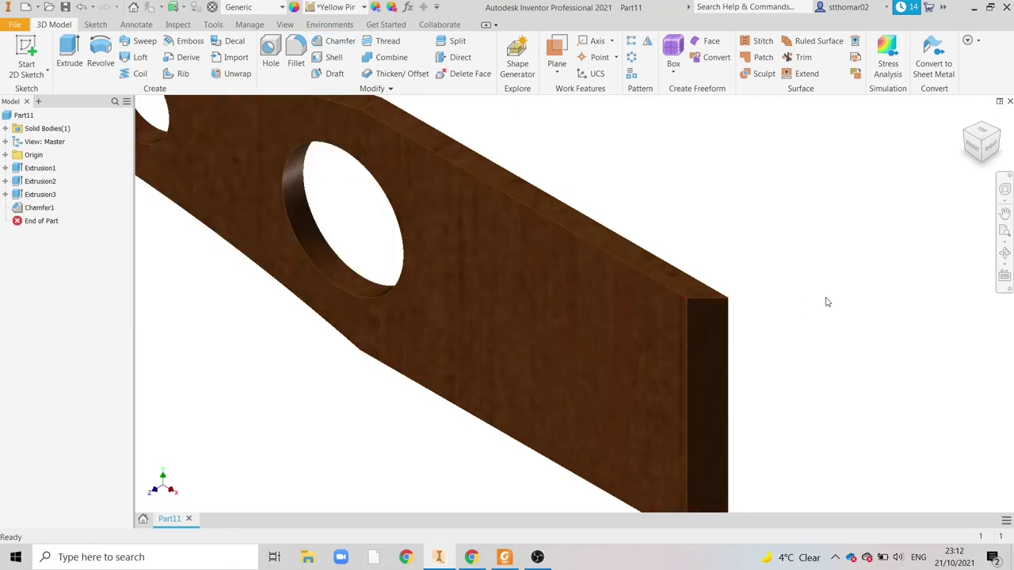
click(974, 150)
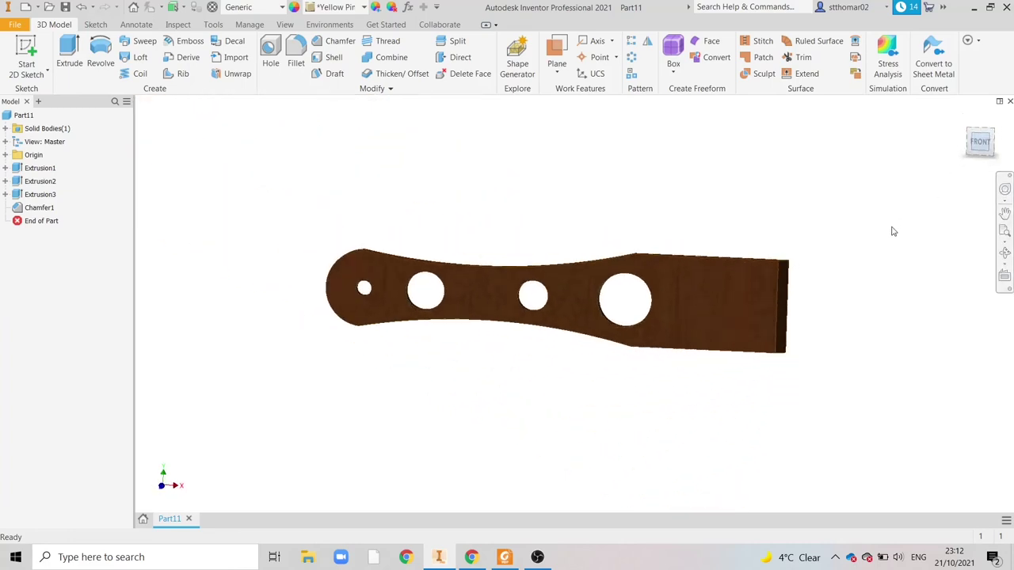
click(993, 132)
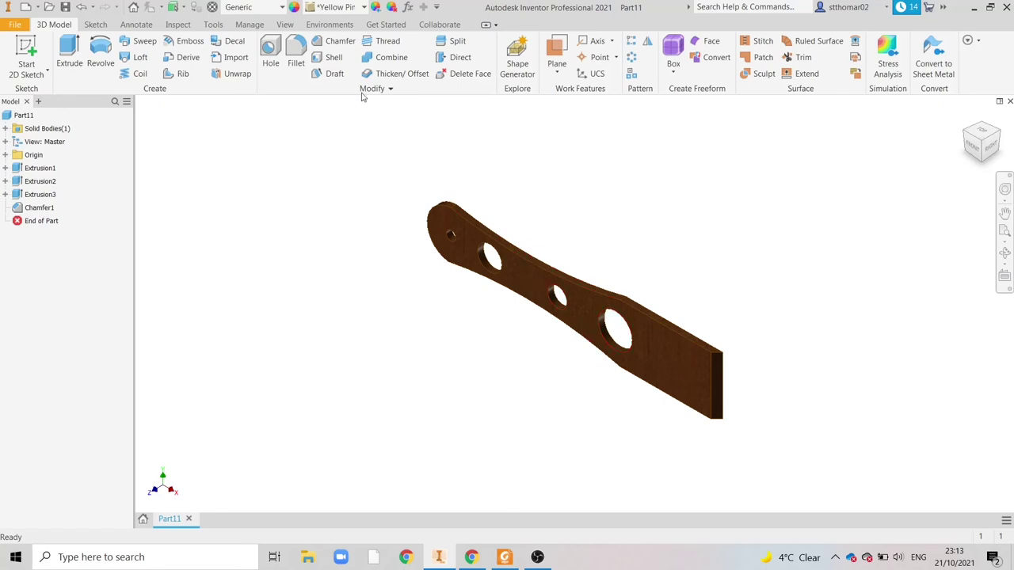
Start a 0.5 radius fillet on the top outline edges and the left-end arc.
click(297, 52)
click(255, 159)
text(0.5)
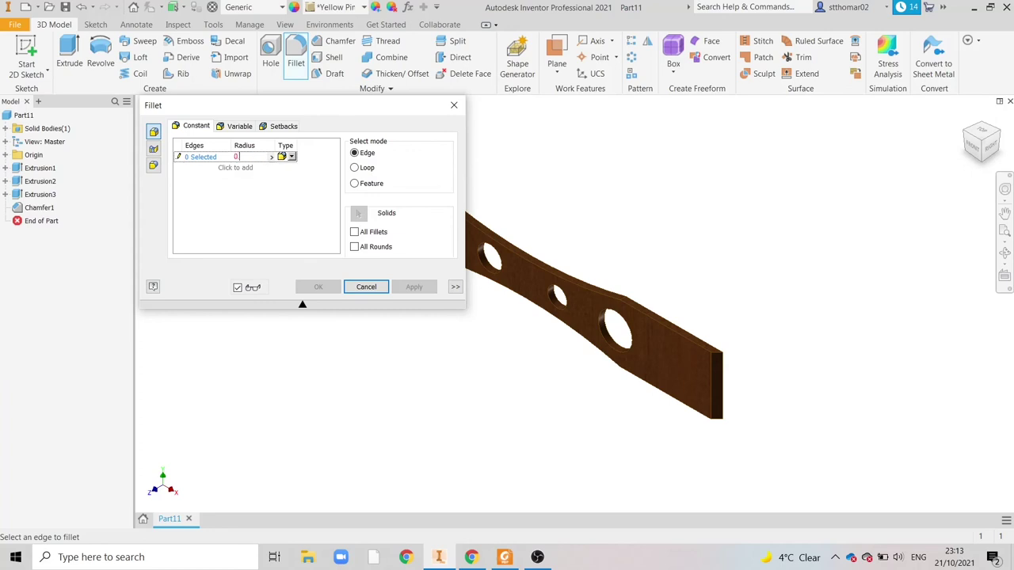
click(694, 347)
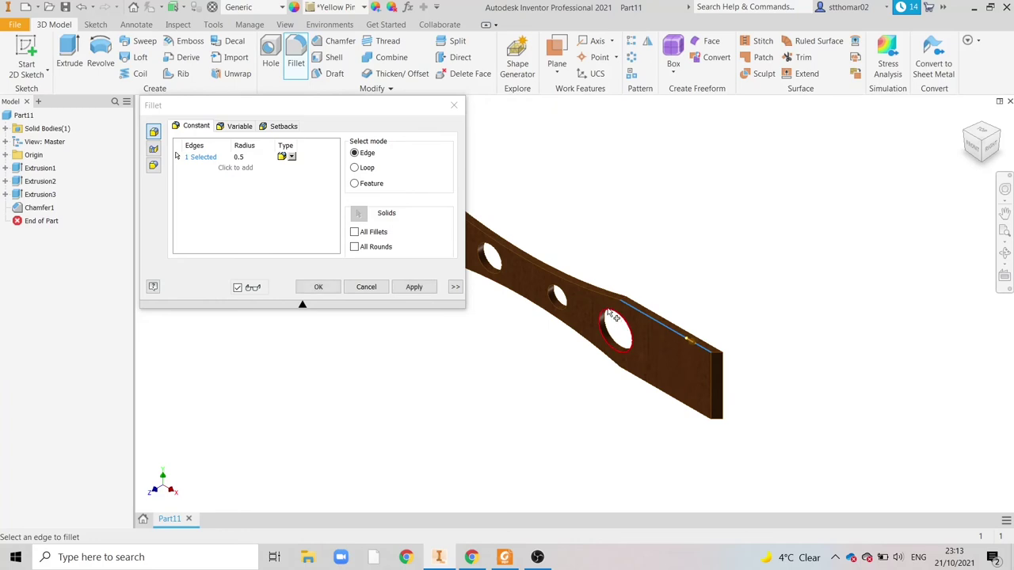
scroll(615, 316, up, 2)
click(610, 293)
click(638, 299)
click(616, 288)
scroll(794, 305, down, 2)
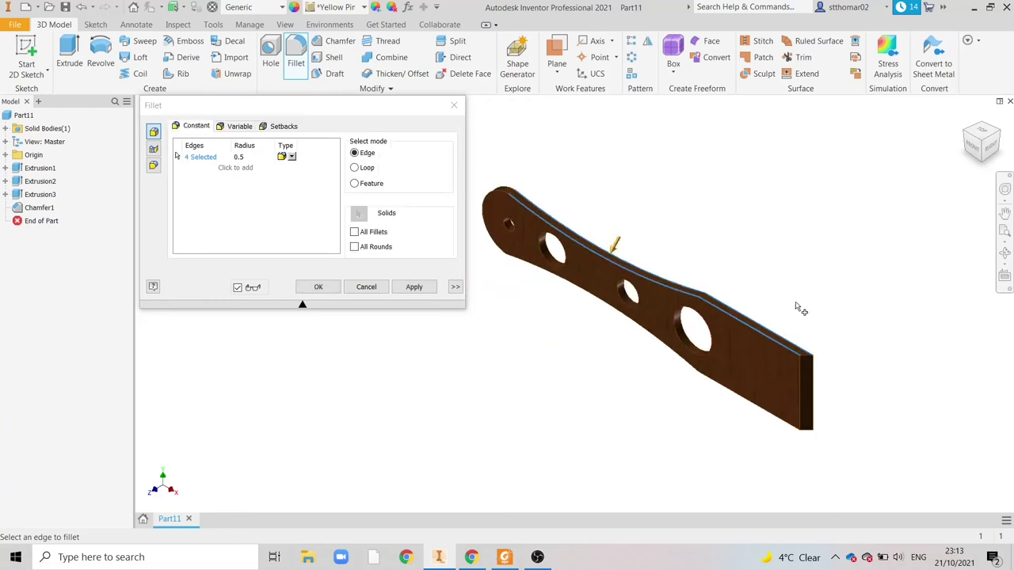
scroll(484, 187, up, 2)
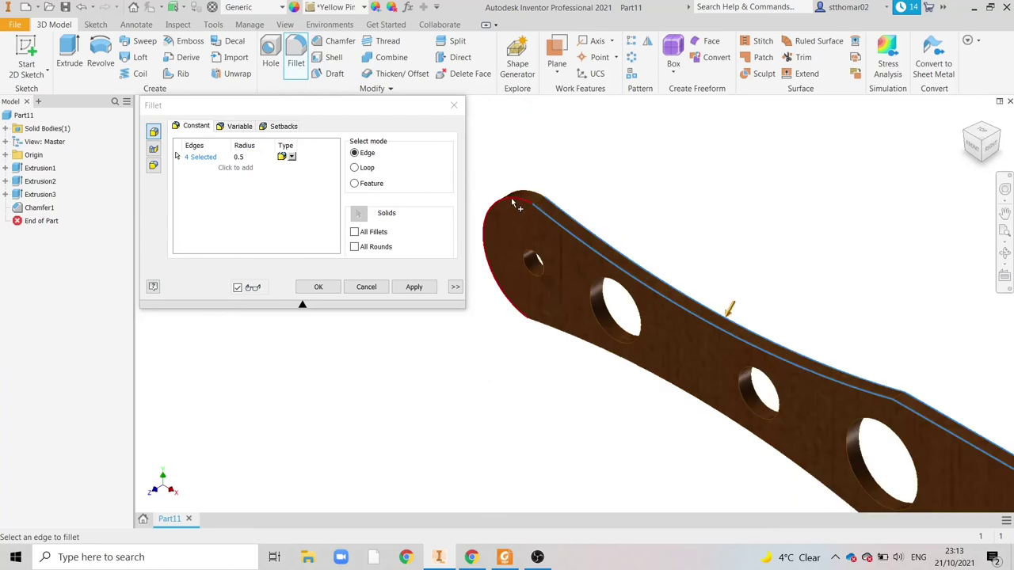
click(530, 195)
click(532, 197)
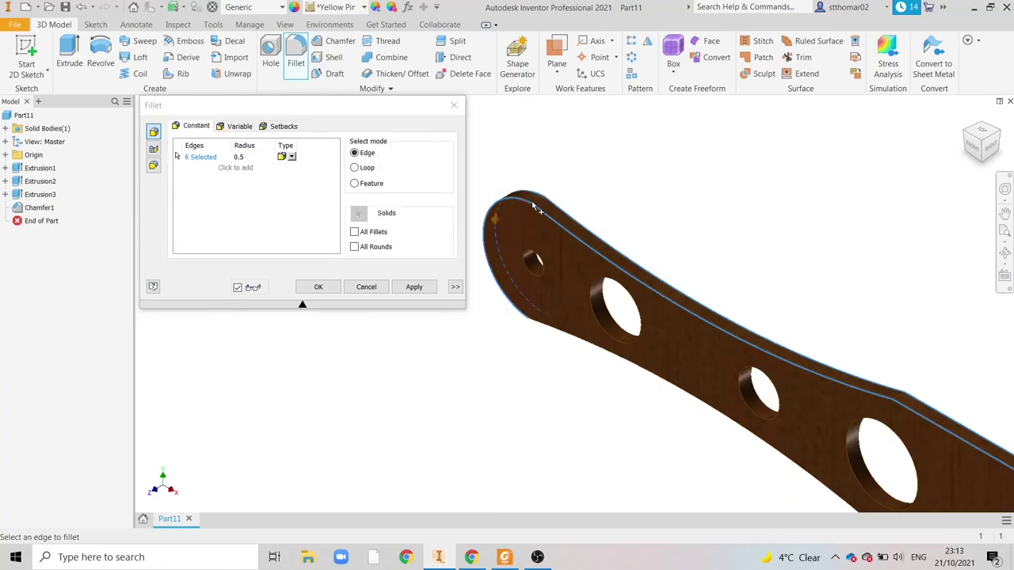
Add the bottom outline edges and the three end-face edges to the fillet.
click(560, 320)
scroll(529, 163, down, 3)
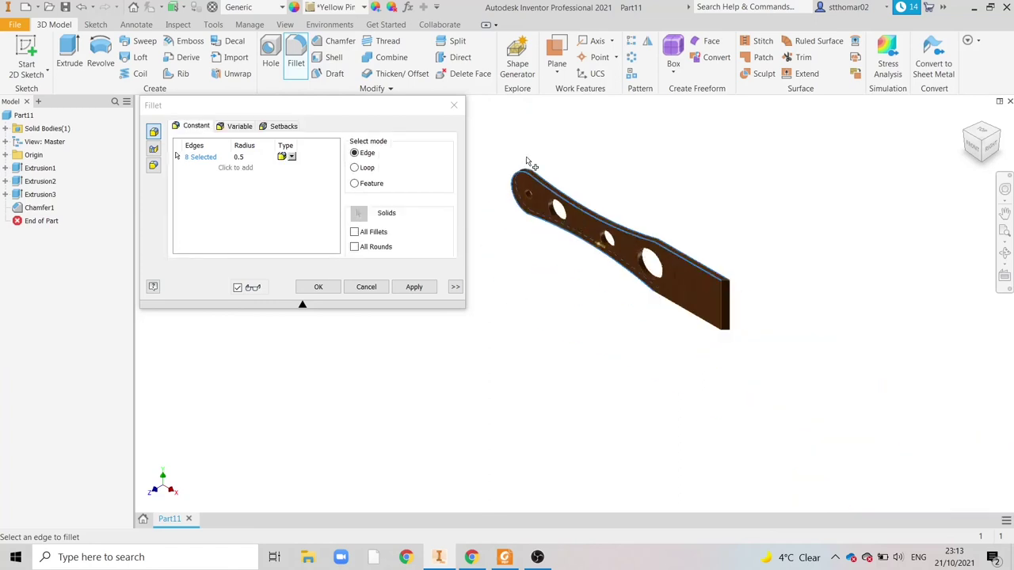
scroll(660, 327, up, 3)
click(659, 320)
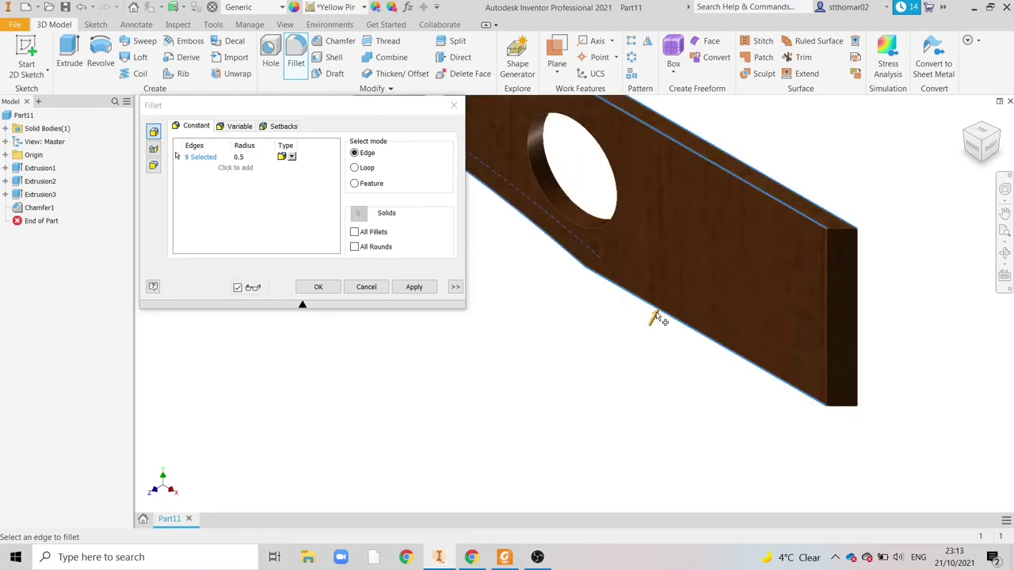
click(672, 307)
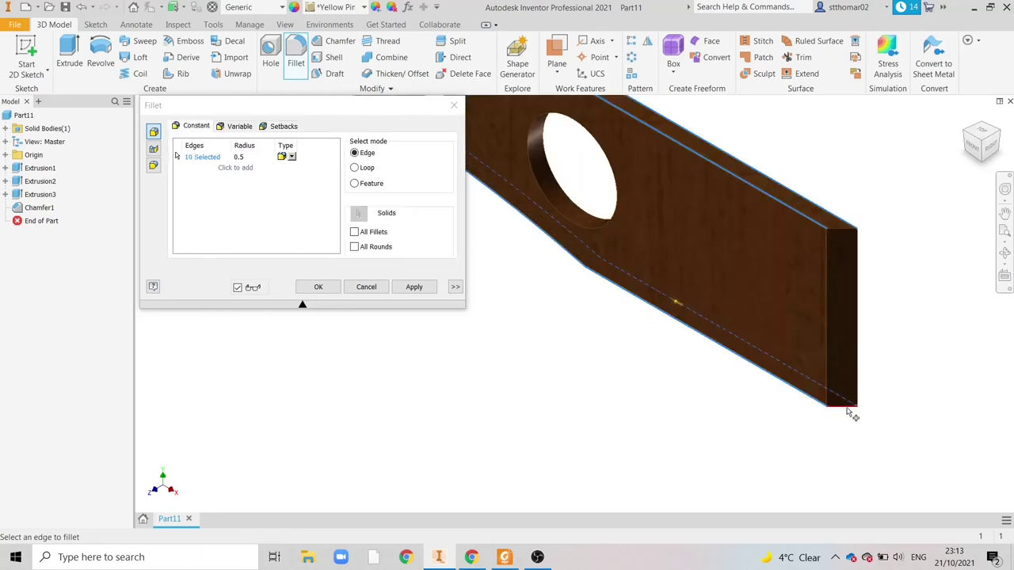
click(857, 383)
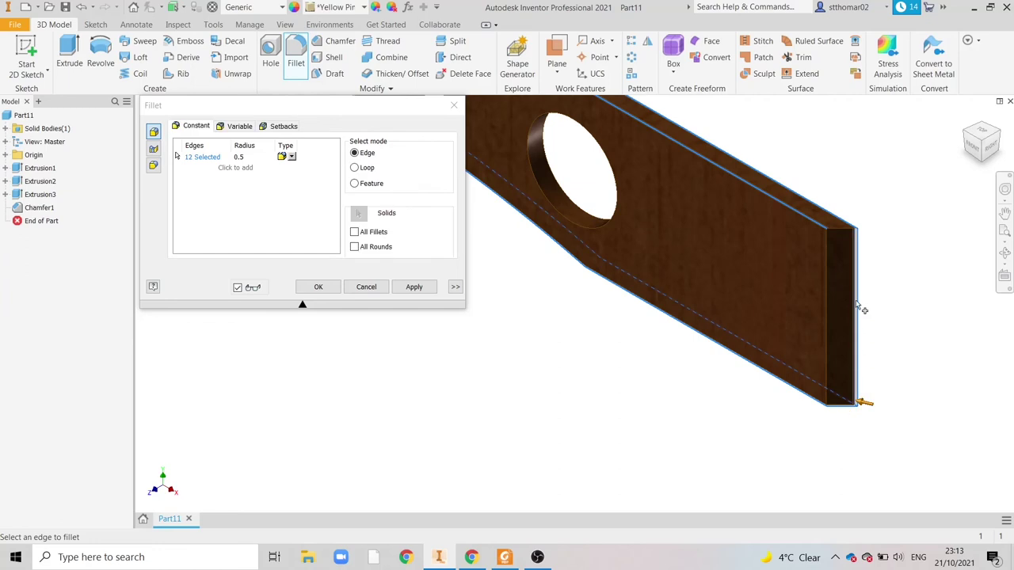
click(841, 229)
click(827, 256)
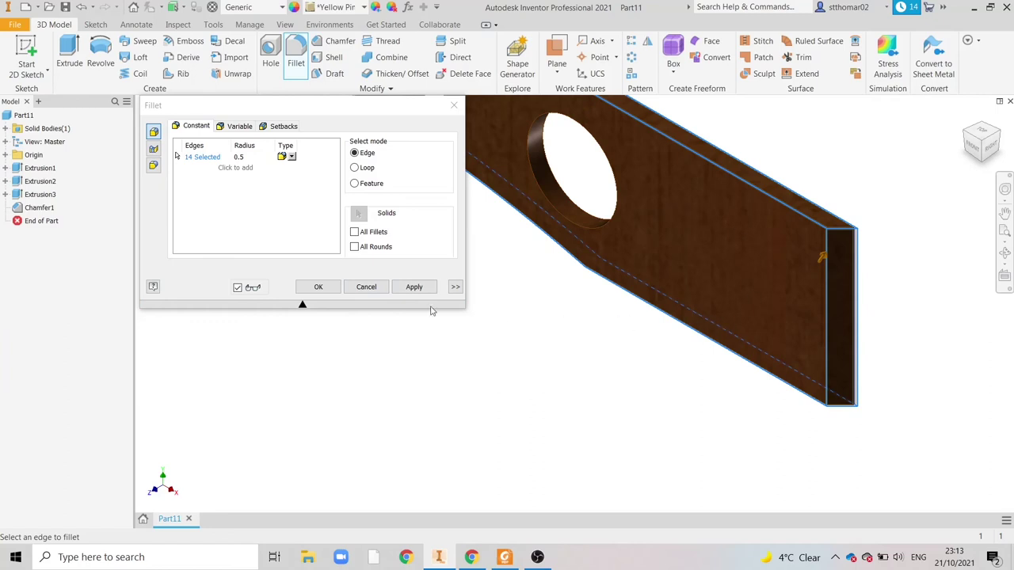
Apply the 14-edge fillet and fit the whole spatula in view.
click(329, 289)
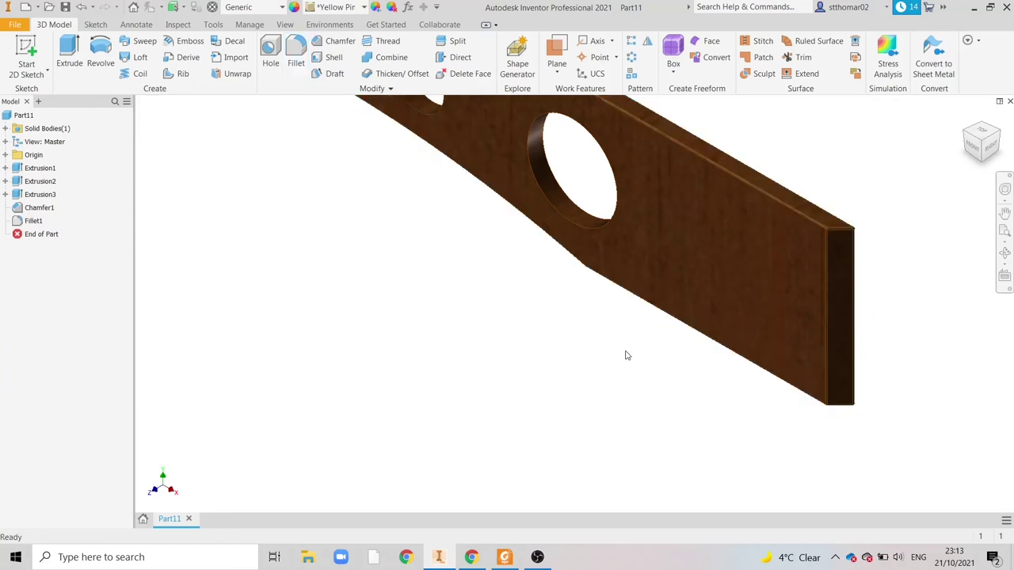
scroll(842, 233, down, 5)
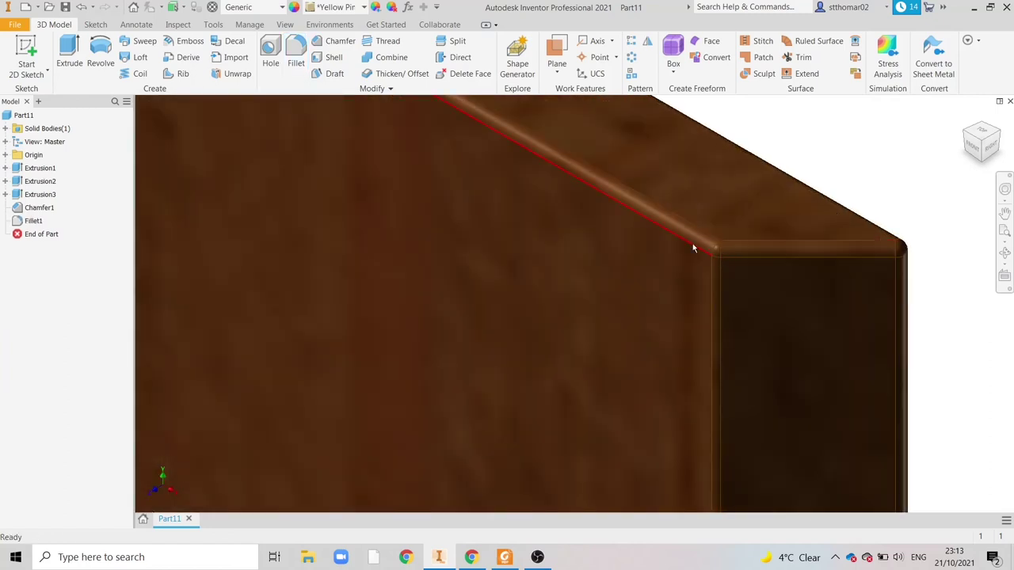
scroll(692, 248, down, 5)
scroll(797, 317, down, 2)
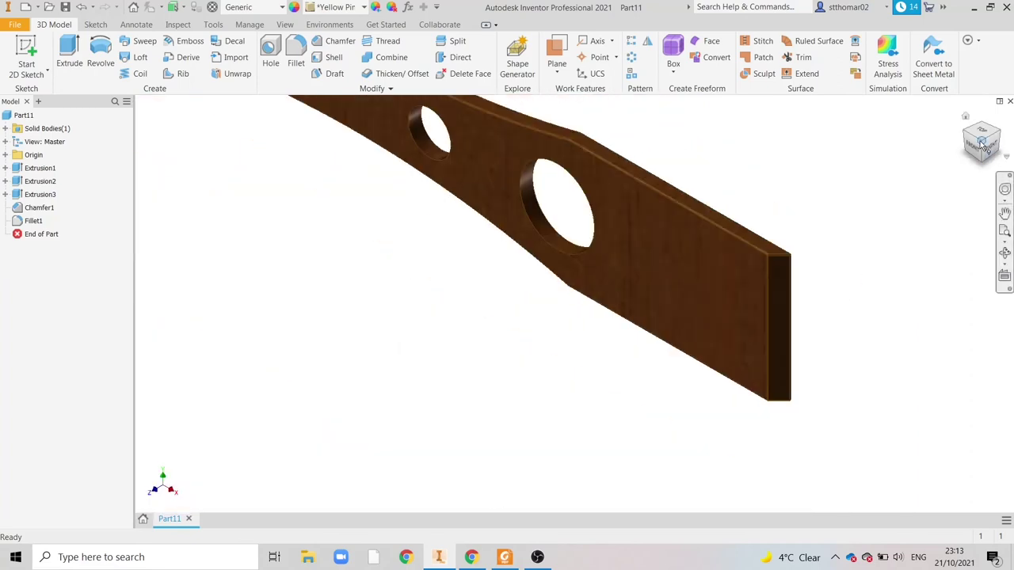
key(F6)
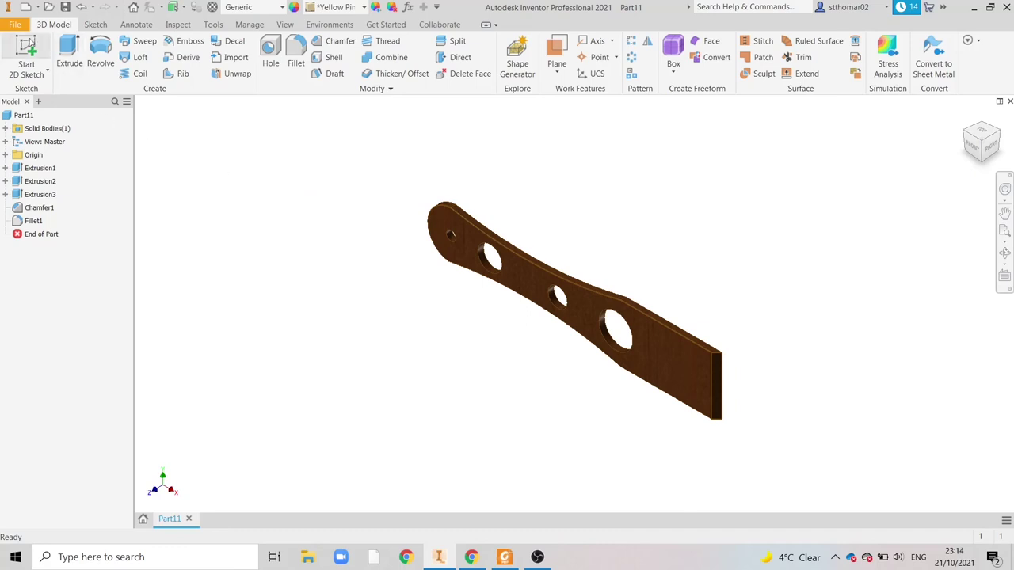
Show the Save As choices in the File menu for the spatula part.
click(16, 27)
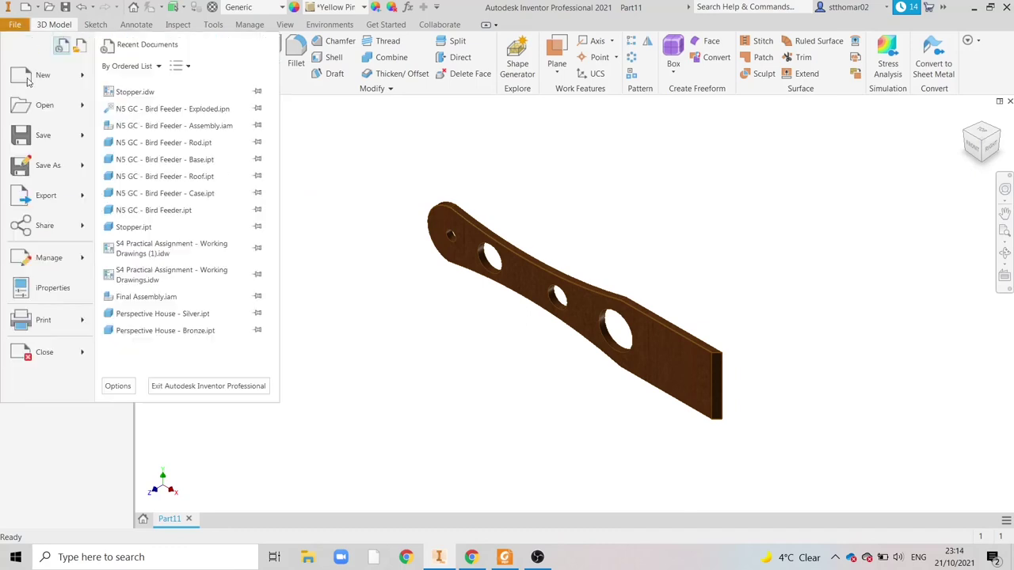
mouse_move(51, 172)
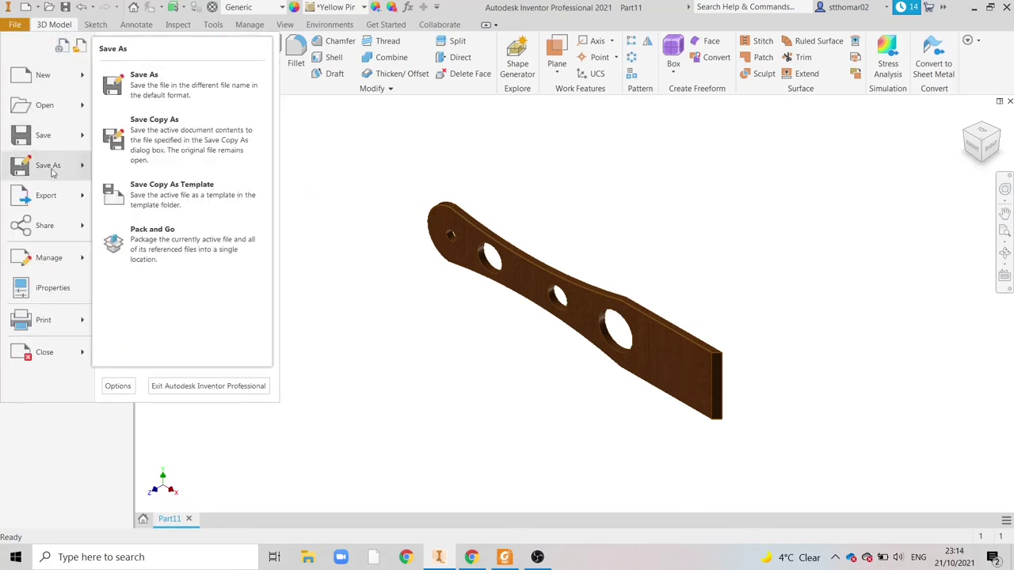